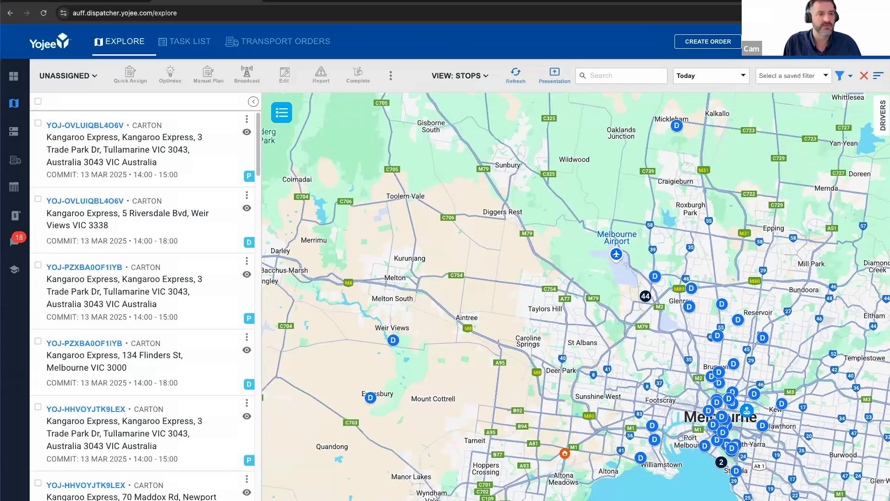
# Open the company management area and view the vehicle types, followed by the fleet management vehicle list.
pyautogui.click(821, 42)
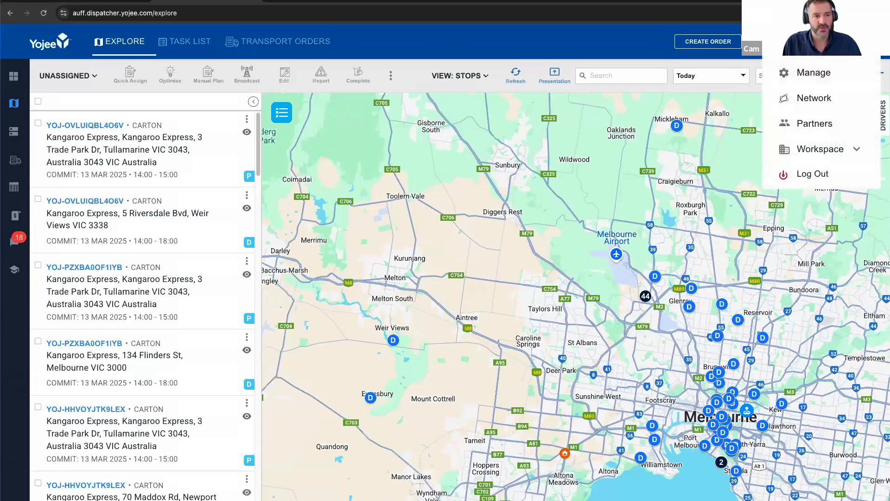
pyautogui.click(813, 76)
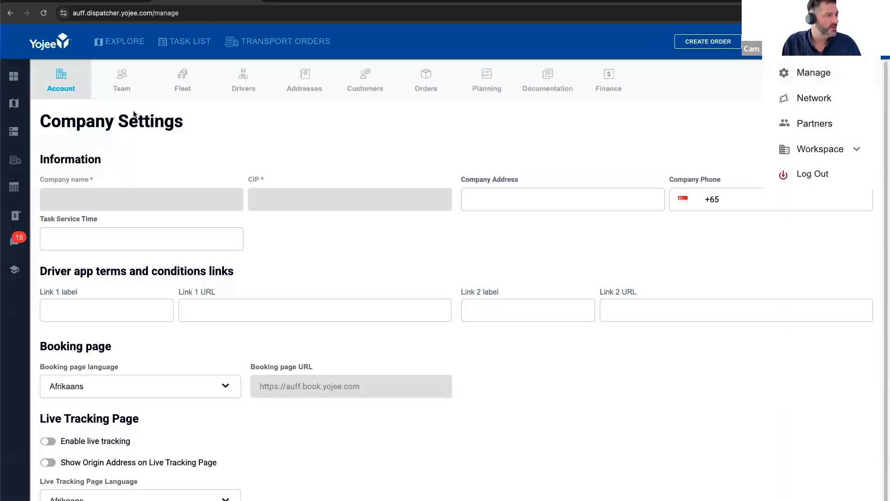
pyautogui.click(185, 84)
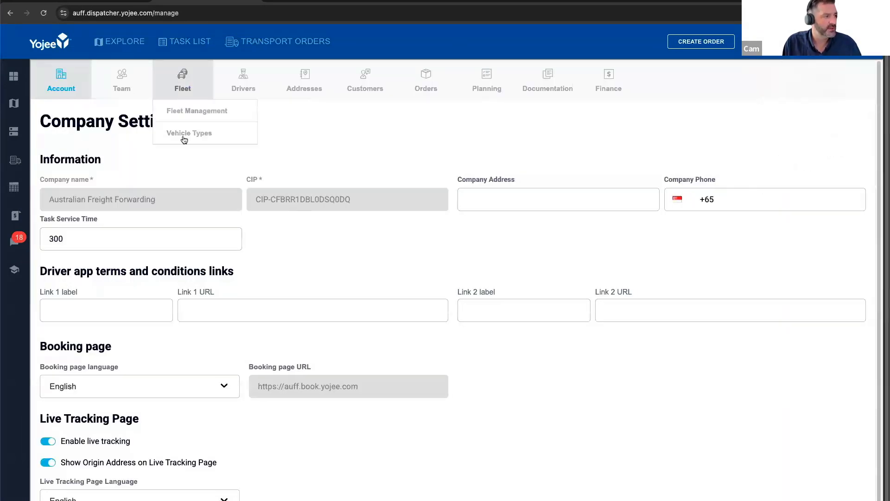
pyautogui.click(181, 134)
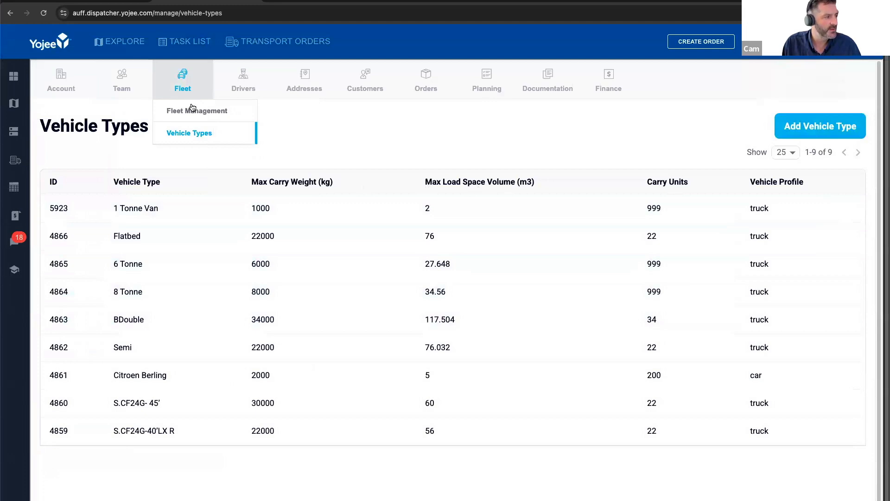
pyautogui.click(197, 111)
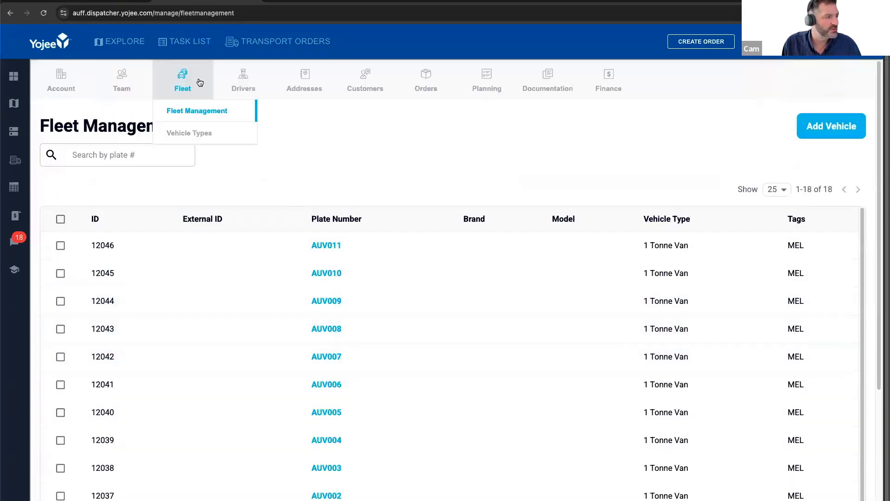
# View the driver teams and check the Task Service Time in the company settings.
pyautogui.moveTo(215, 85)
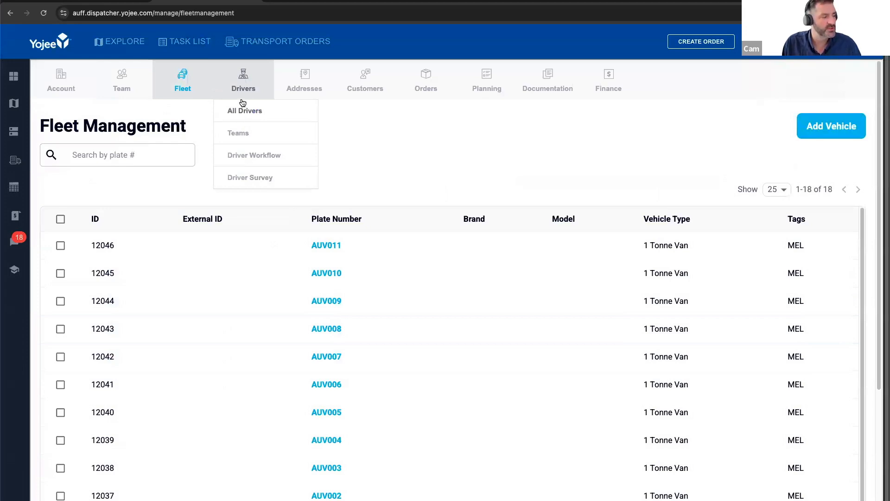
pyautogui.click(240, 133)
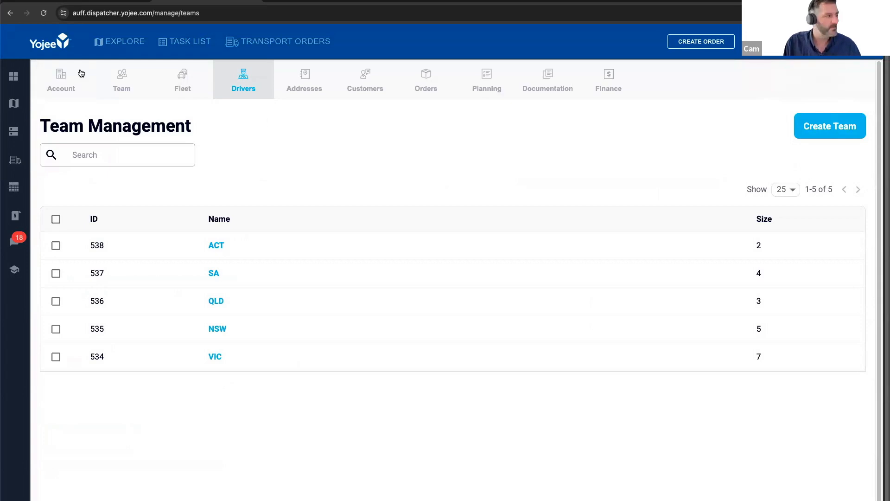
pyautogui.moveTo(60, 86)
pyautogui.click(54, 111)
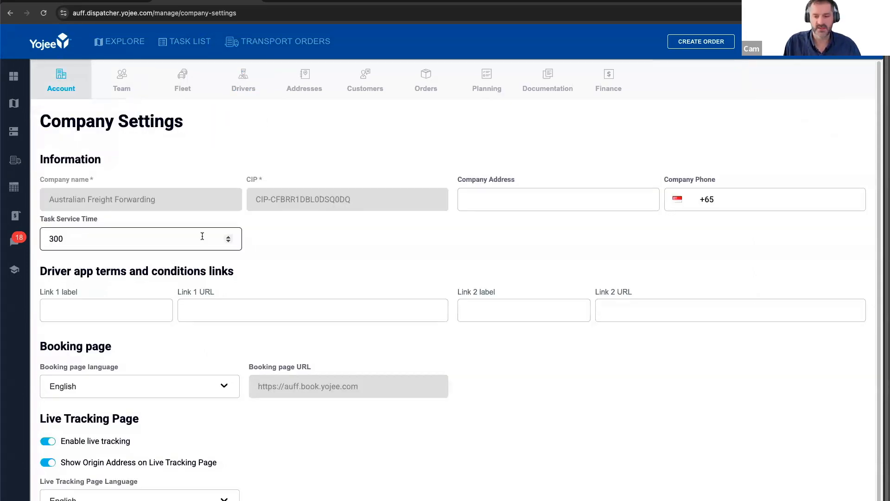
pyautogui.doubleClick(51, 236)
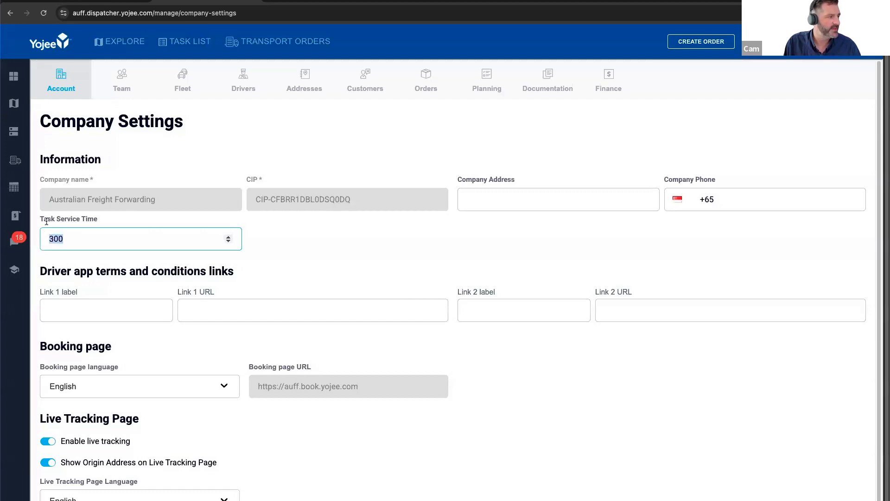
pyautogui.click(285, 150)
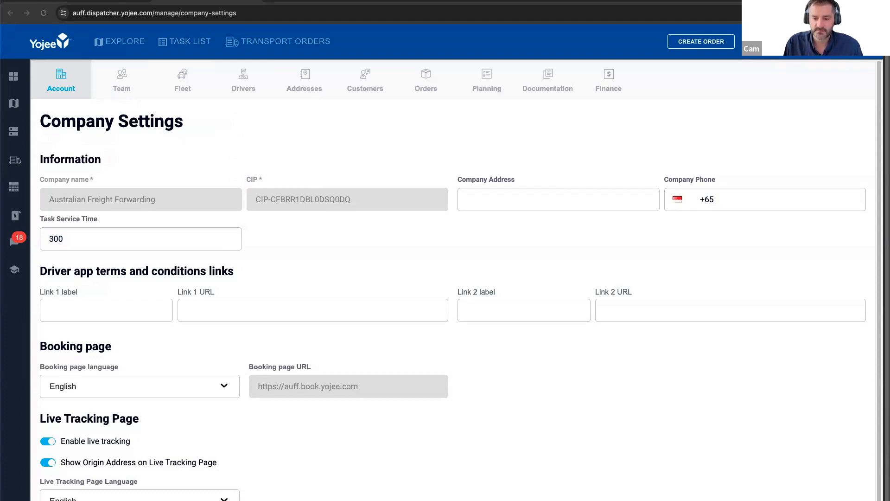
# Return from the company settings to the exploration area and show the unassigned tasks in the task list.
pyautogui.click(121, 42)
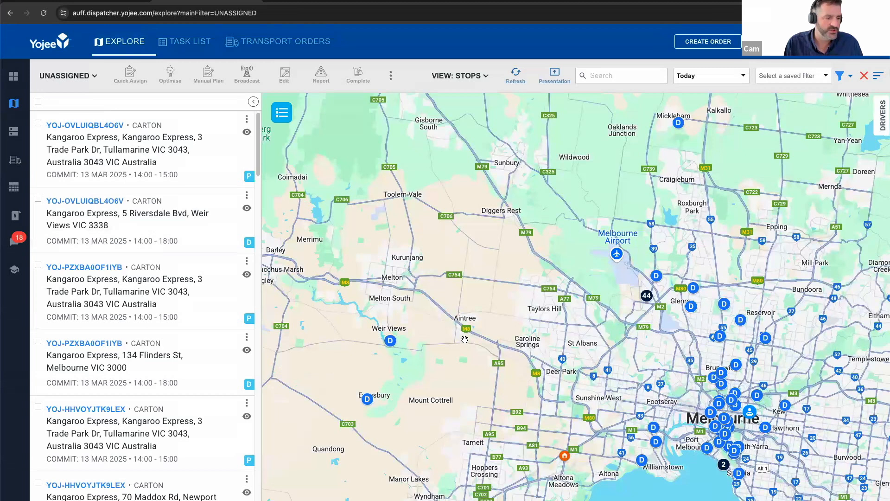
pyautogui.click(184, 42)
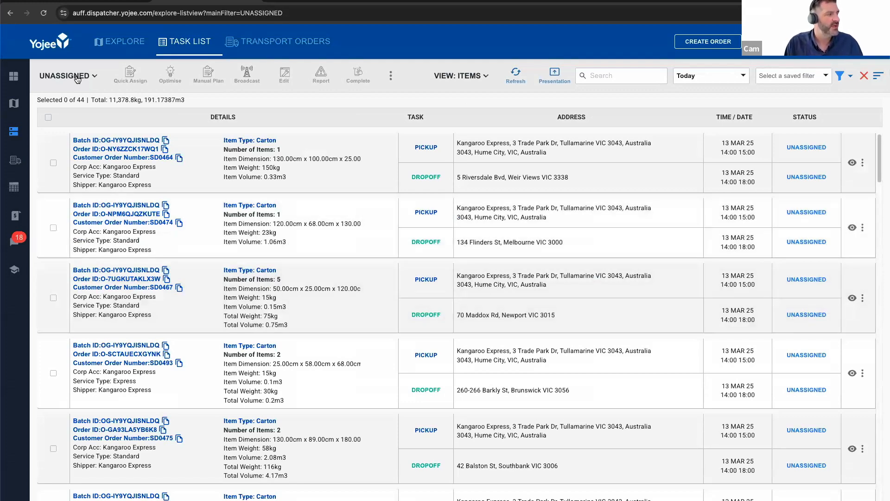
pyautogui.click(91, 78)
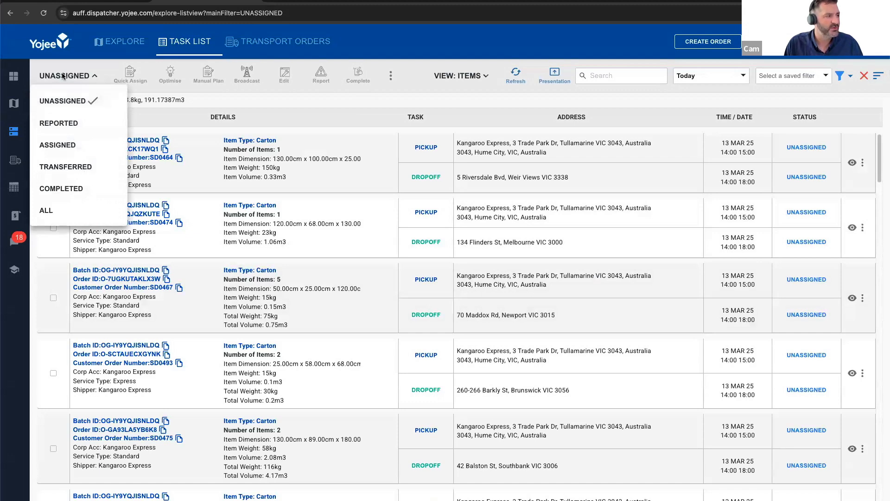
pyautogui.click(58, 102)
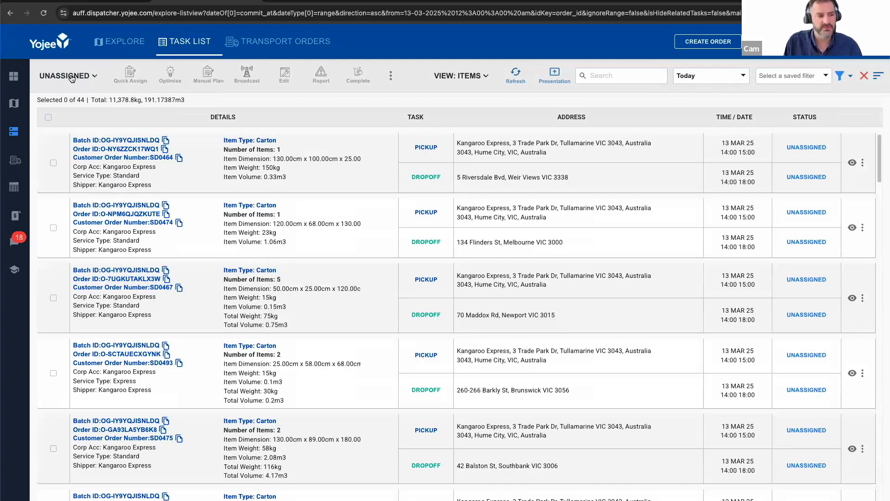
# Open the task filter options and set the hub filter to MEL Tullamarine.
pyautogui.click(840, 76)
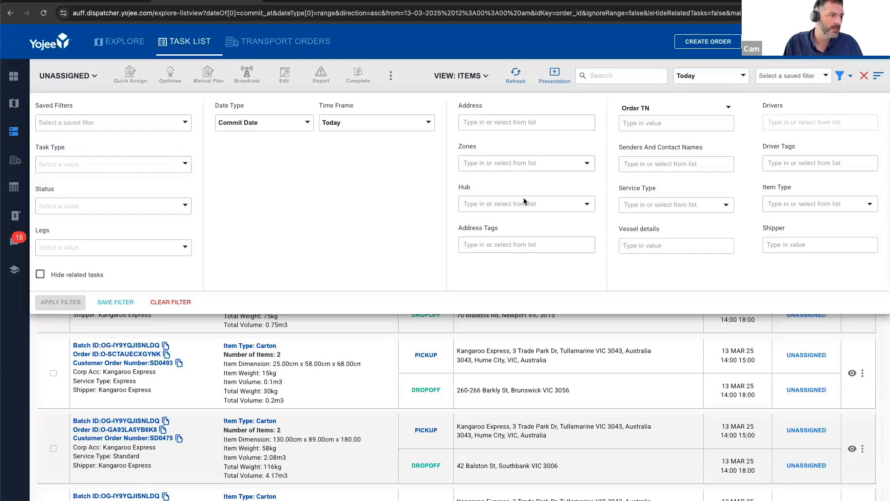
pyautogui.click(347, 123)
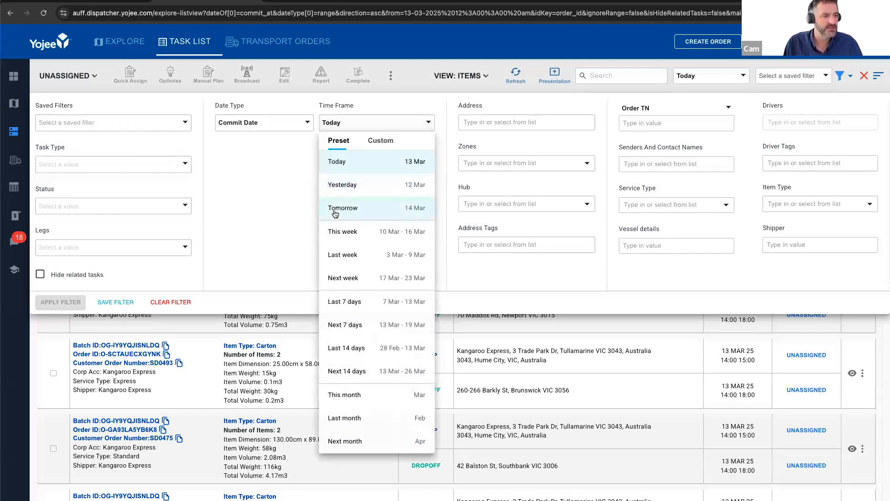
pyautogui.click(274, 163)
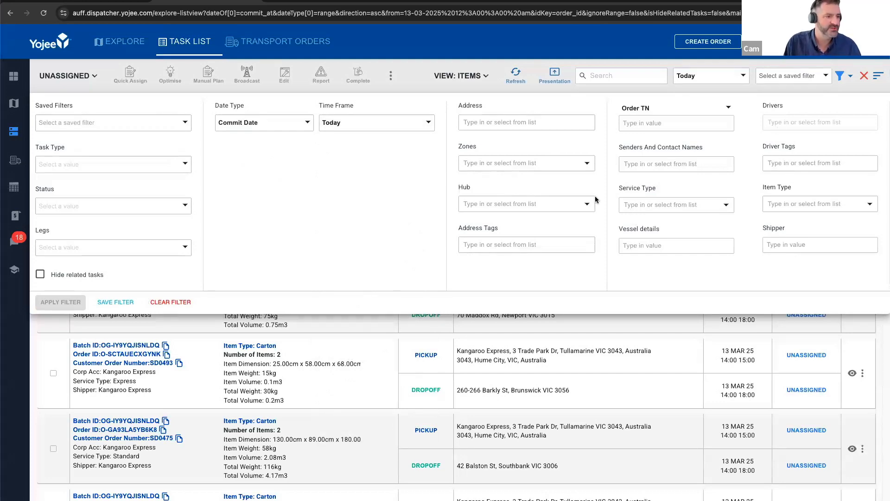
pyautogui.click(562, 204)
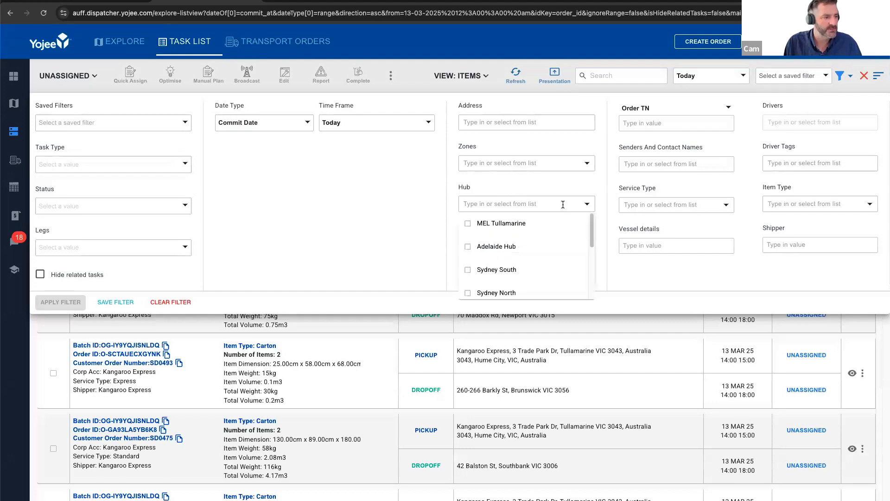
pyautogui.click(472, 225)
pyautogui.click(420, 211)
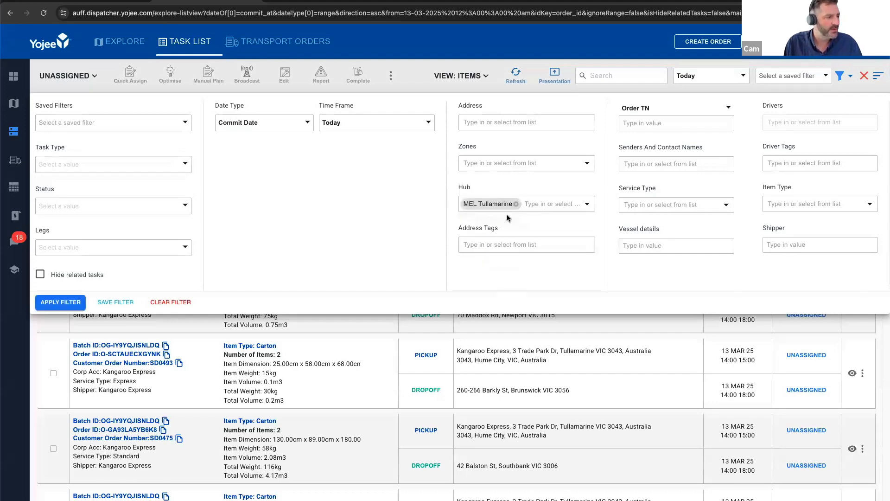
# Set the filter's time frame to Tomorrow, keeping Commit Date as the date type.
pyautogui.click(306, 124)
pyautogui.click(306, 125)
pyautogui.click(306, 124)
pyautogui.click(327, 124)
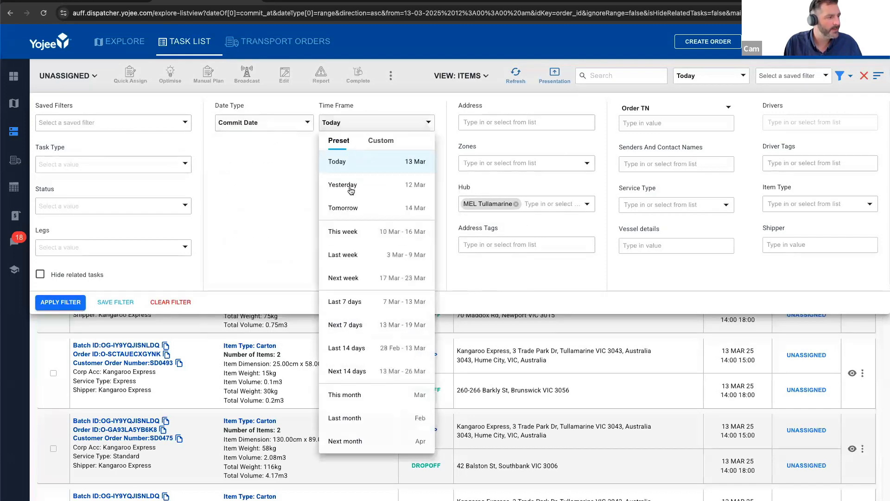
pyautogui.click(356, 209)
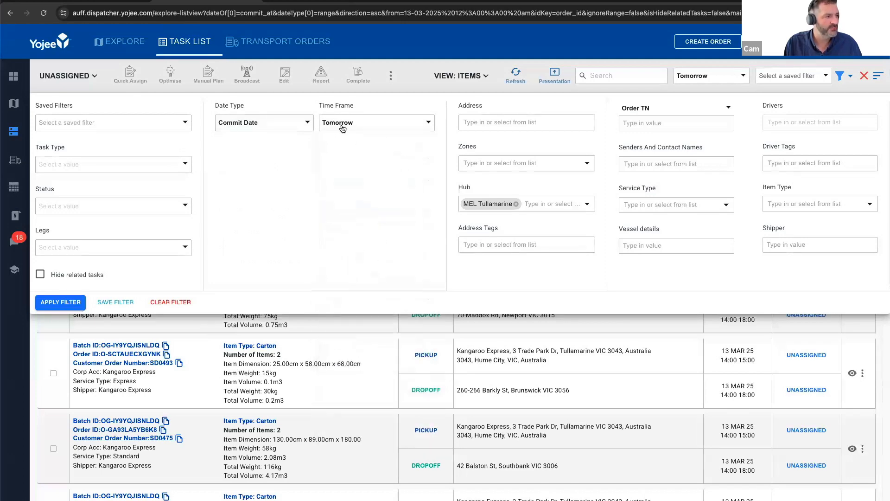
# Save the filter settings under the name "Tomorrow - Unassigned" and apply the filter to the task list.
pyautogui.click(132, 306)
pyautogui.write('Tomorro')
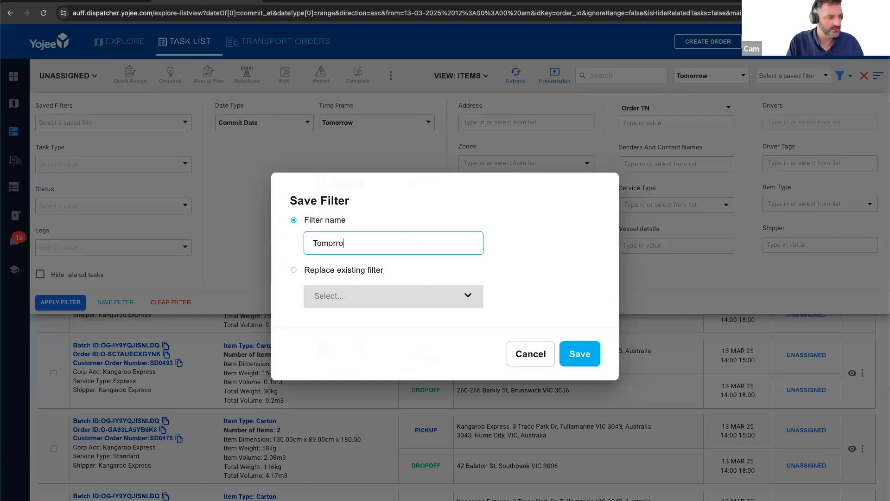
pyautogui.write('w - Unassigned')
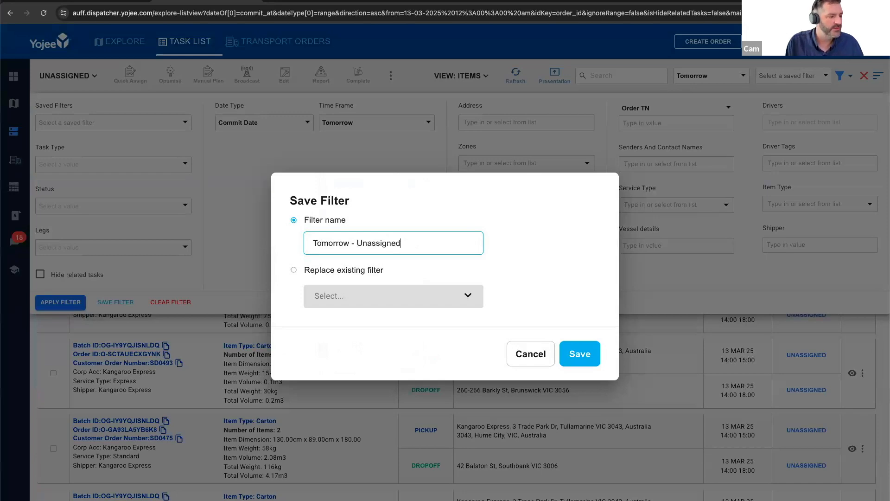
pyautogui.click(588, 358)
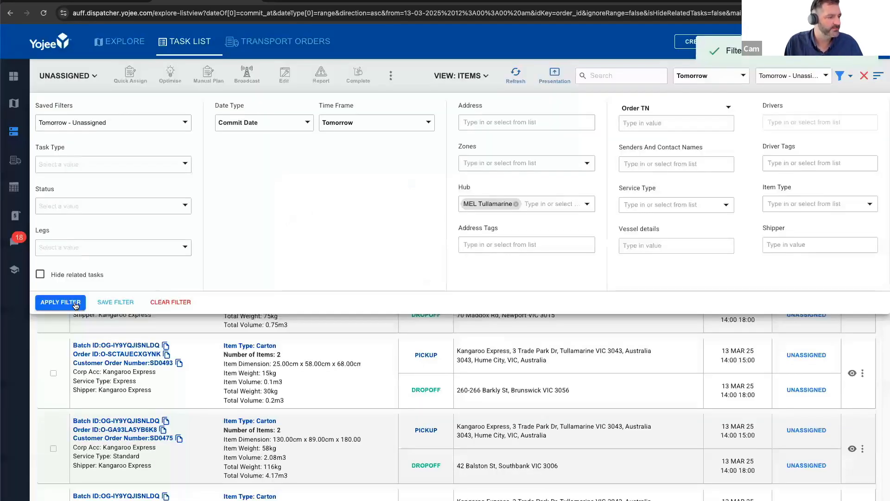
pyautogui.click(76, 303)
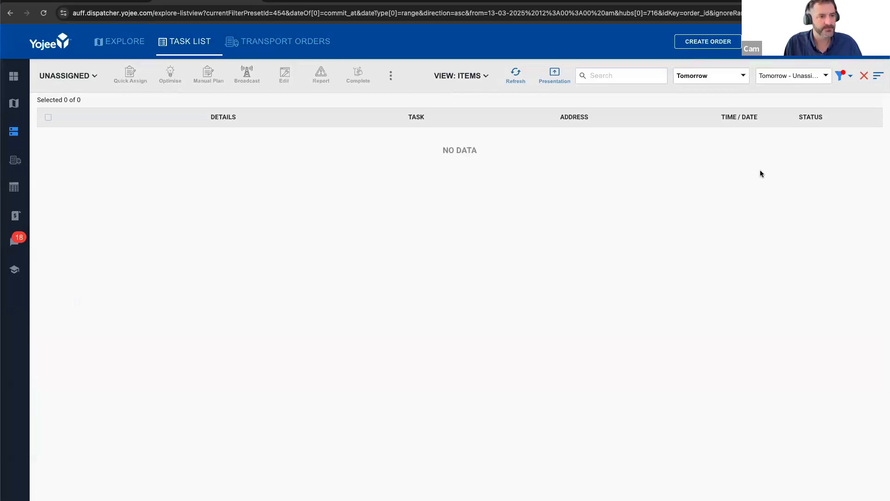
# Clear the current filter and apply the saved Standard Run filter to the unassigned tasks.
pyautogui.click(864, 77)
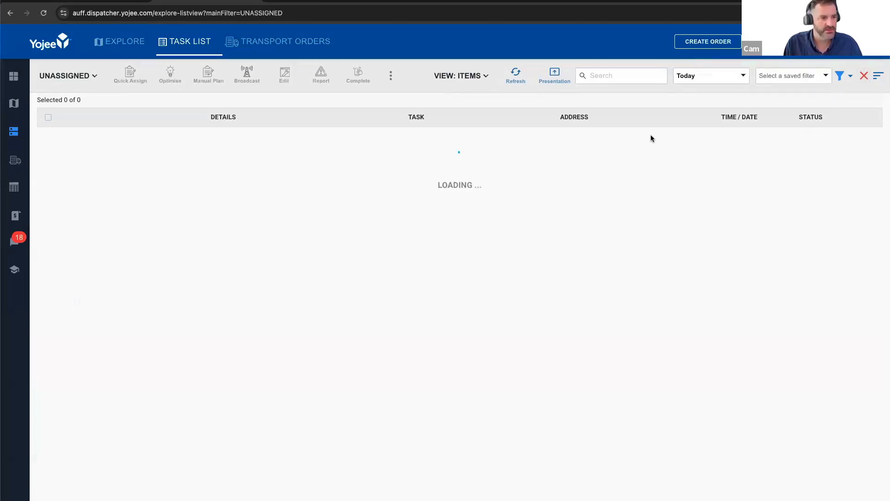
pyautogui.click(820, 79)
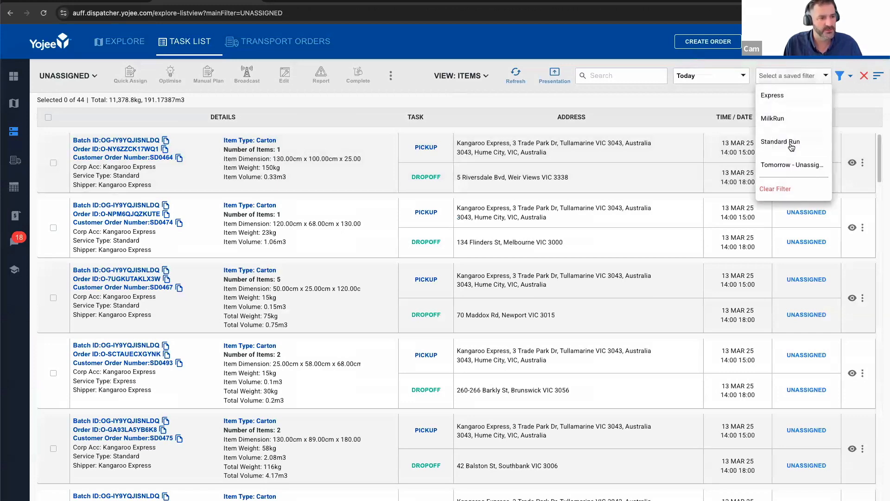
pyautogui.click(775, 145)
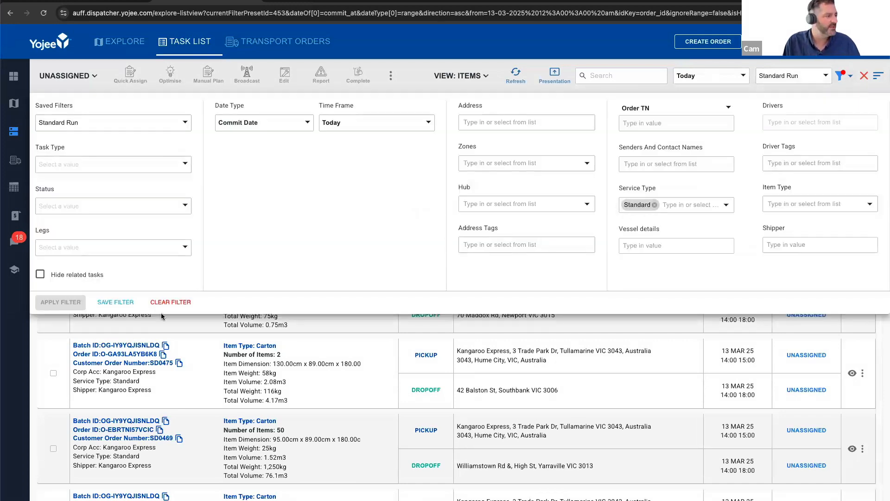
pyautogui.click(314, 360)
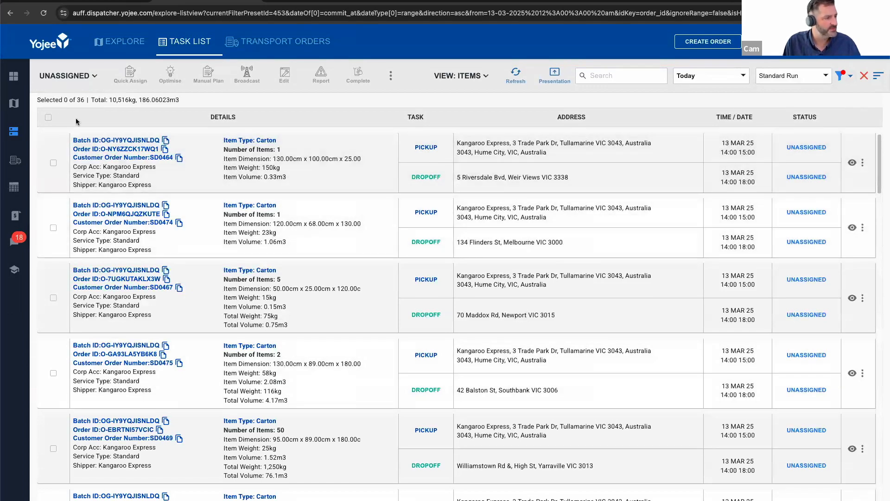
# Look through the Standard Run task list, checking item details, drop-off addresses, times and statuses.
pyautogui.scroll(-10, 507, 317)
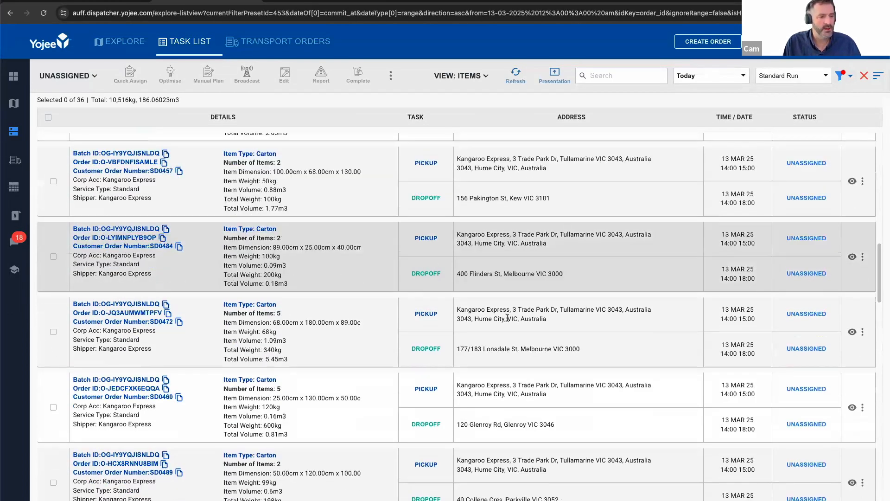
pyautogui.scroll(-10, 507, 318)
pyautogui.scroll(5, 682, 365)
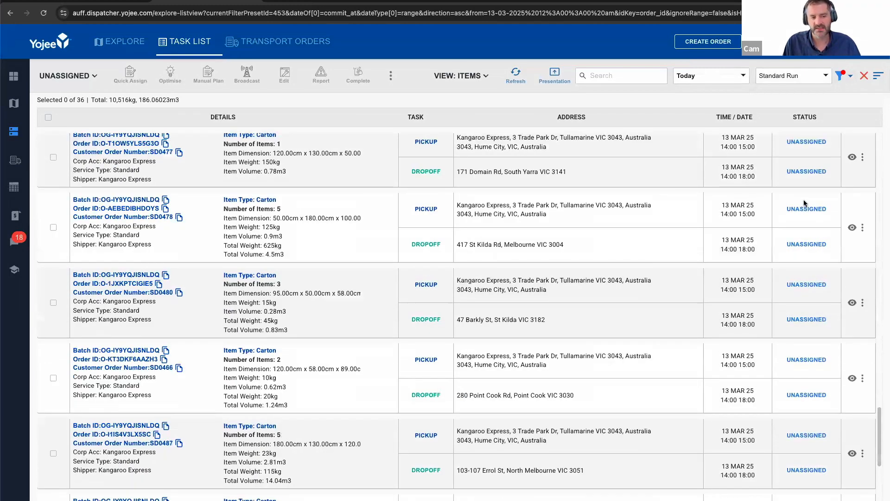
pyautogui.scroll(5, 805, 204)
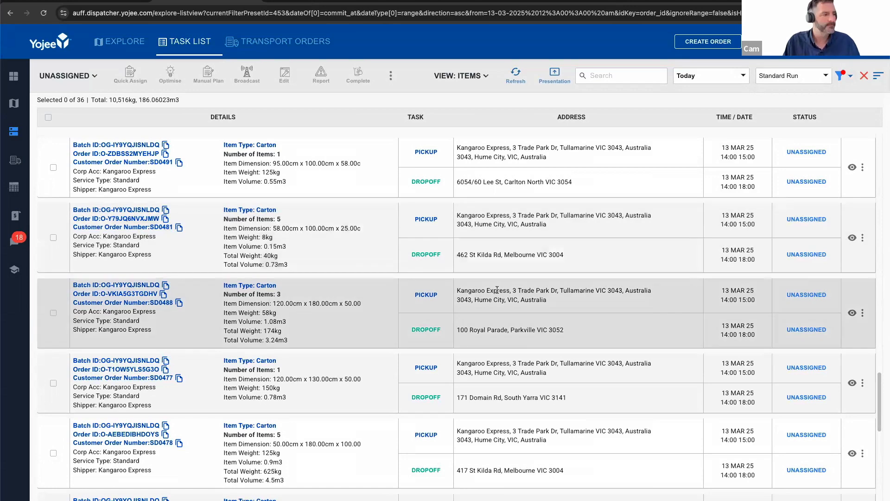
pyautogui.scroll(15, 497, 289)
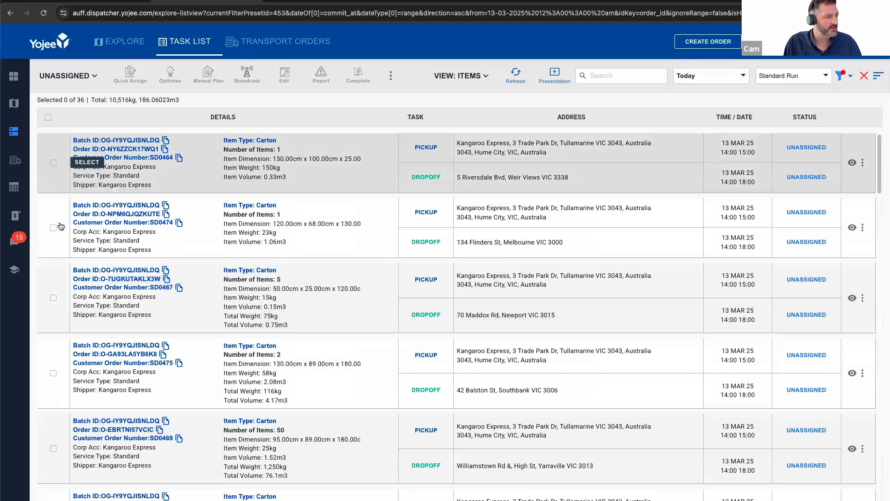
# Select the first three tasks in the Standard Run list individually, and clear the selection.
pyautogui.click(53, 162)
pyautogui.click(54, 228)
pyautogui.click(55, 298)
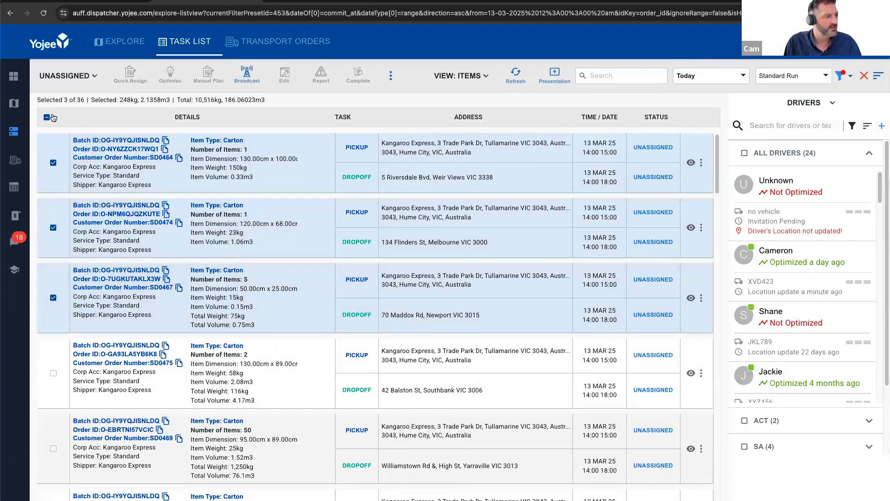
pyautogui.click(47, 118)
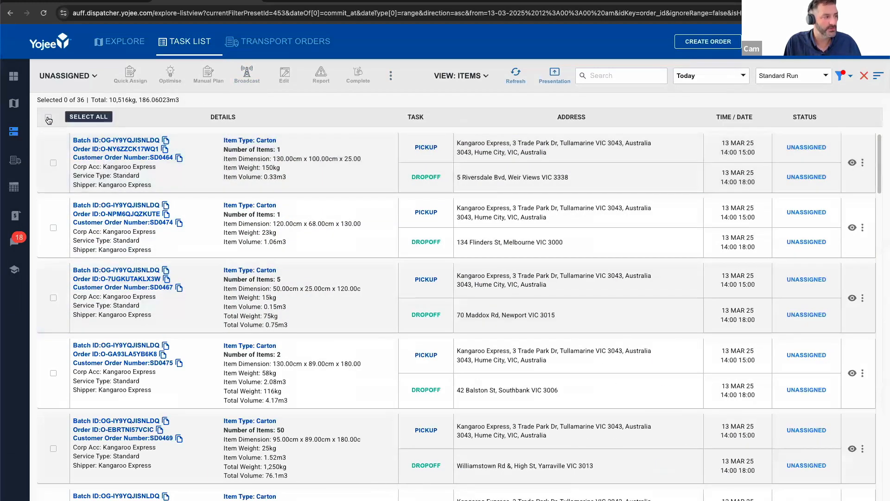
# Select all tasks in the filtered Standard Run list and look through the list of available drivers.
pyautogui.click(48, 118)
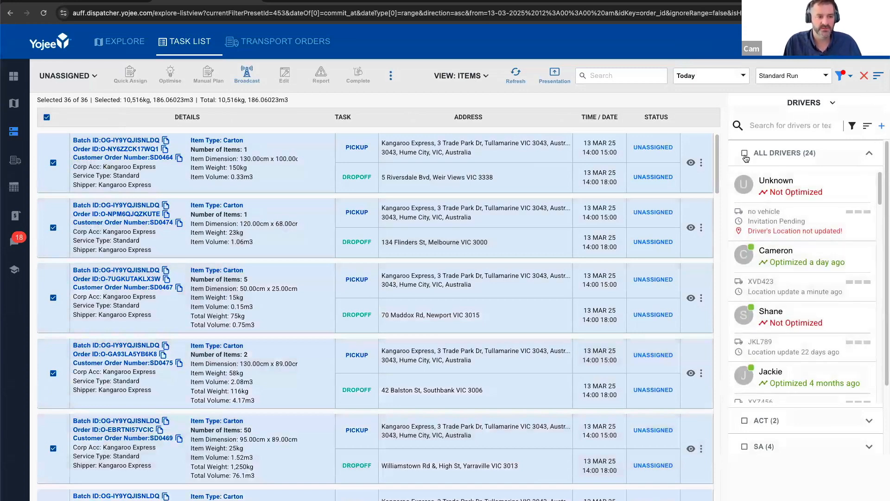
pyautogui.scroll(-3, 769, 259)
pyautogui.scroll(3, 765, 269)
# Select the second, third and fourth drivers individually in the All Drivers group, and clear the selection.
pyautogui.click(746, 255)
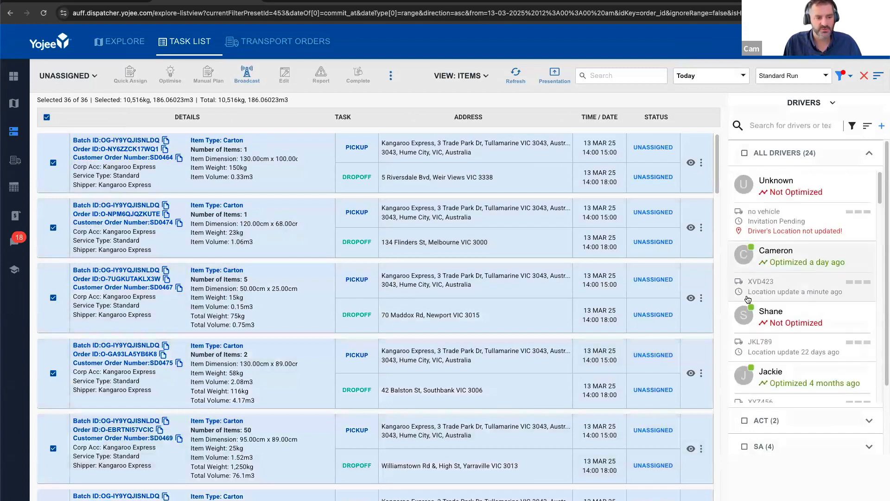
pyautogui.click(744, 318)
pyautogui.click(744, 374)
pyautogui.click(744, 374)
pyautogui.click(744, 317)
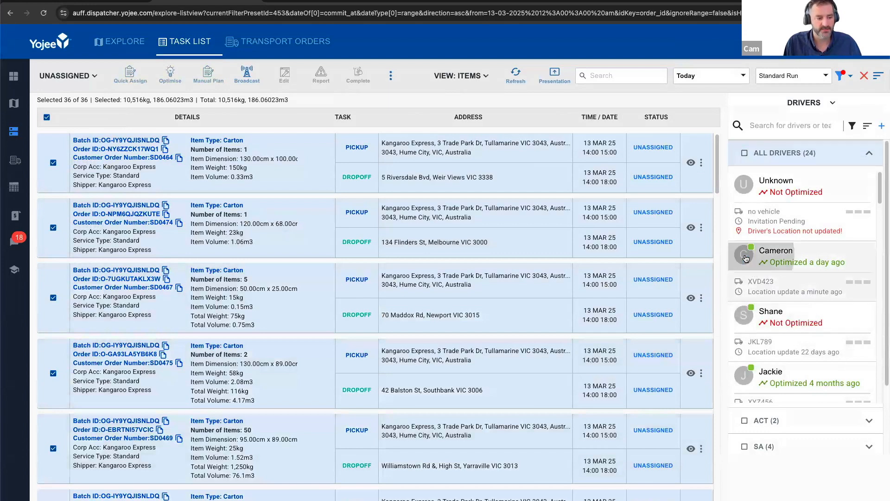
pyautogui.click(744, 255)
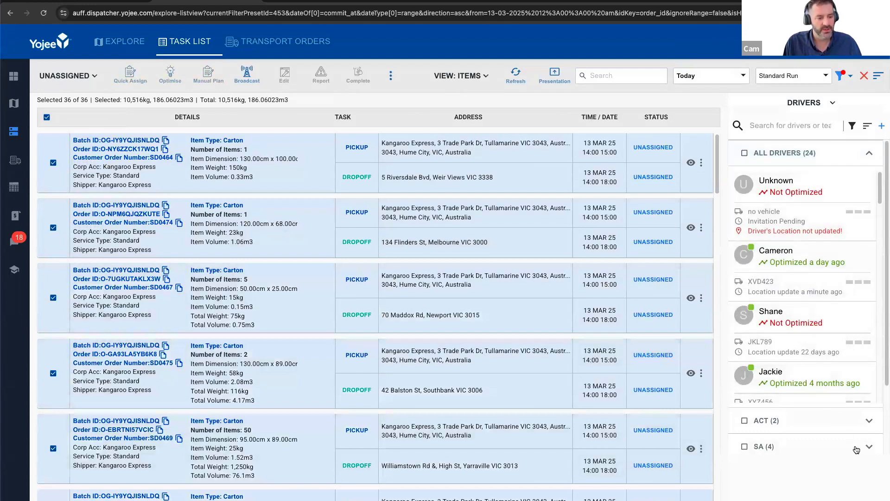
# Collapse the All Drivers group, expand the VIC group and select all of its drivers.
pyautogui.scroll(-1, 865, 441)
pyautogui.scroll(-3, 864, 441)
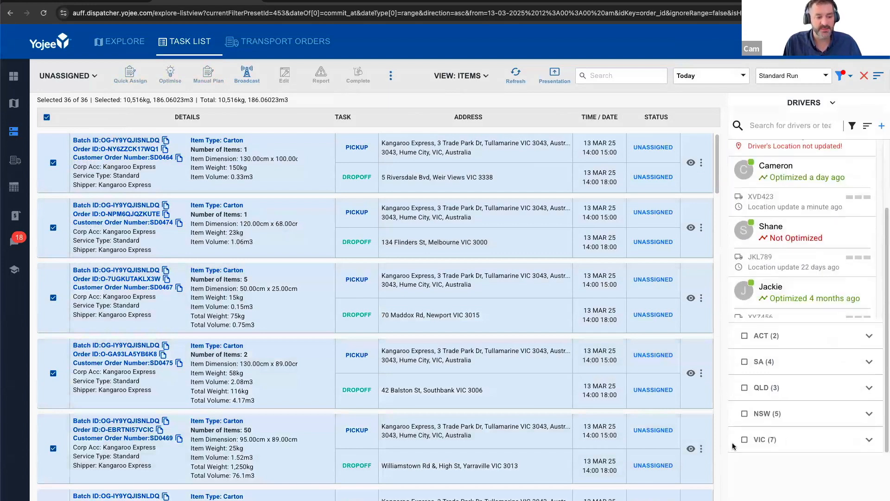
pyautogui.scroll(4, 834, 283)
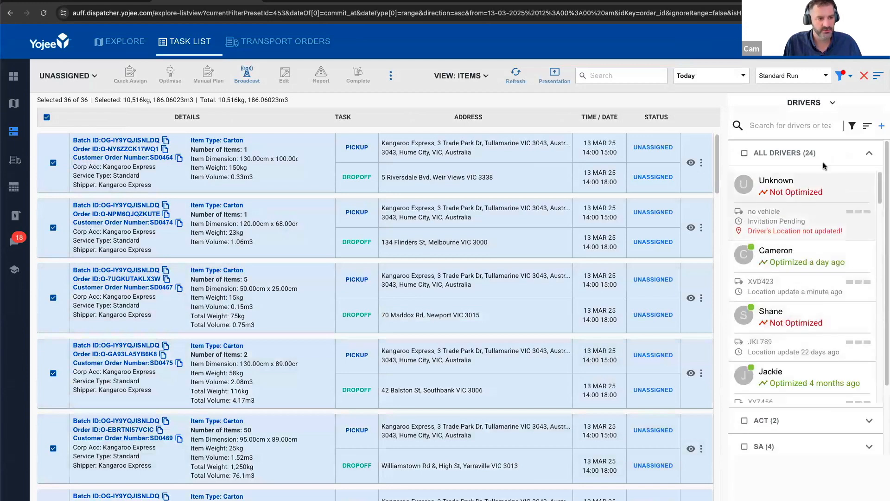
pyautogui.click(857, 159)
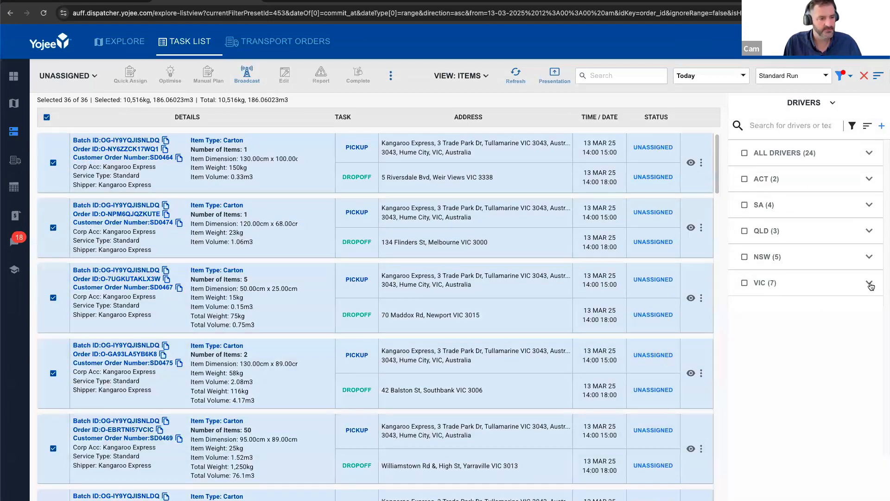
pyautogui.click(870, 284)
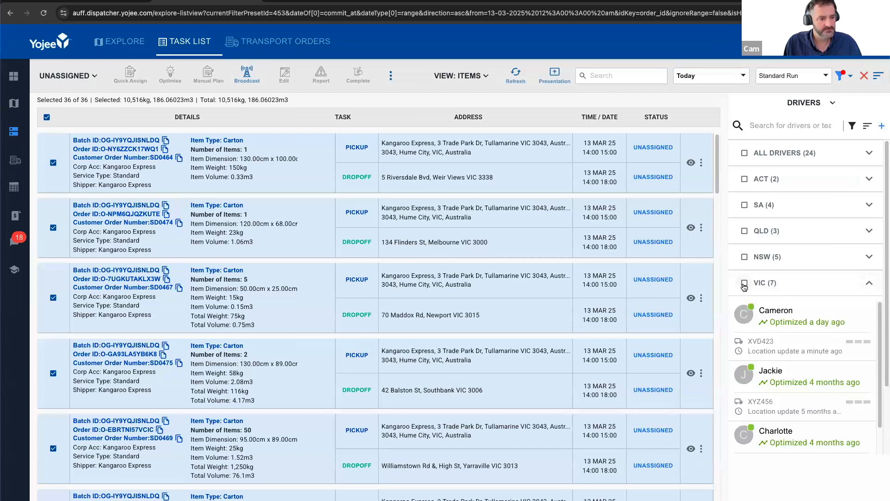
pyautogui.click(744, 284)
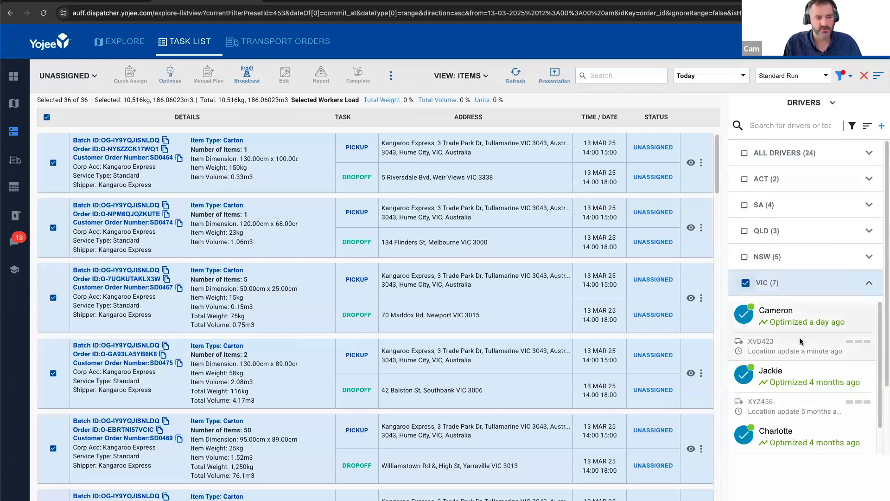
pyautogui.scroll(-5, 814, 366)
pyautogui.scroll(5, 820, 371)
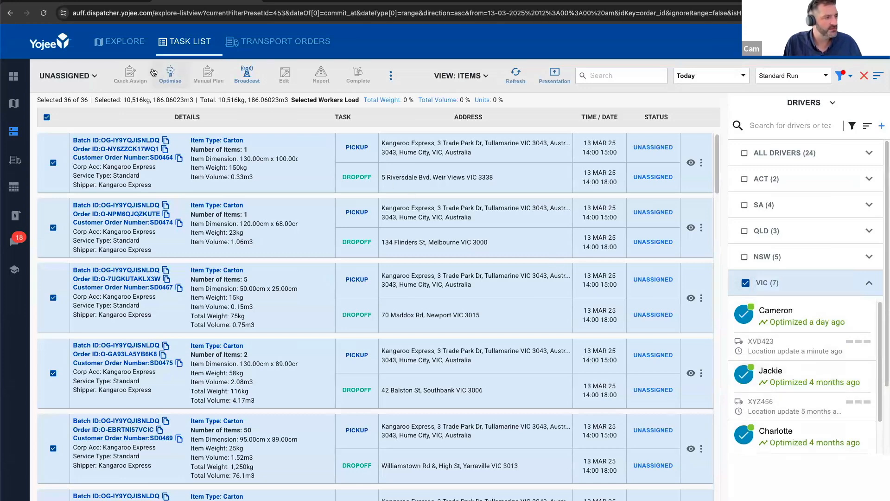
# Open the optimisation for the selected tasks and drivers, with the MEL Tullamarine hub as both start and end location.
pyautogui.click(170, 79)
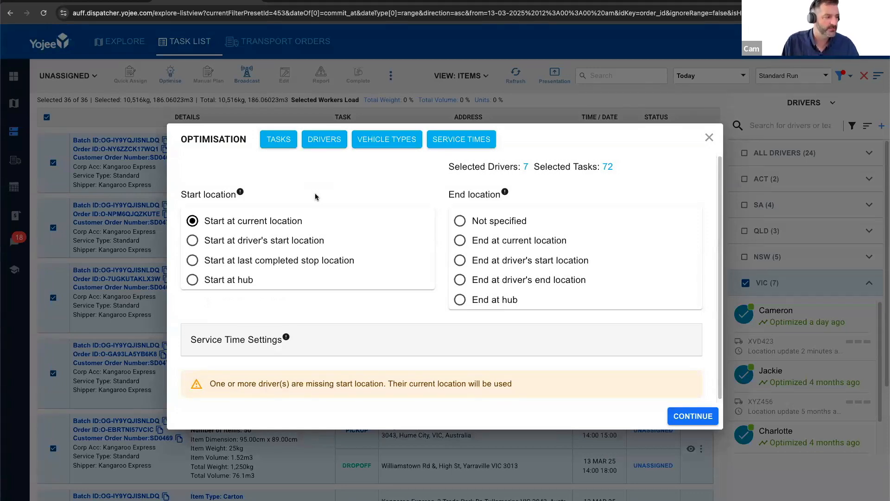
pyautogui.click(224, 280)
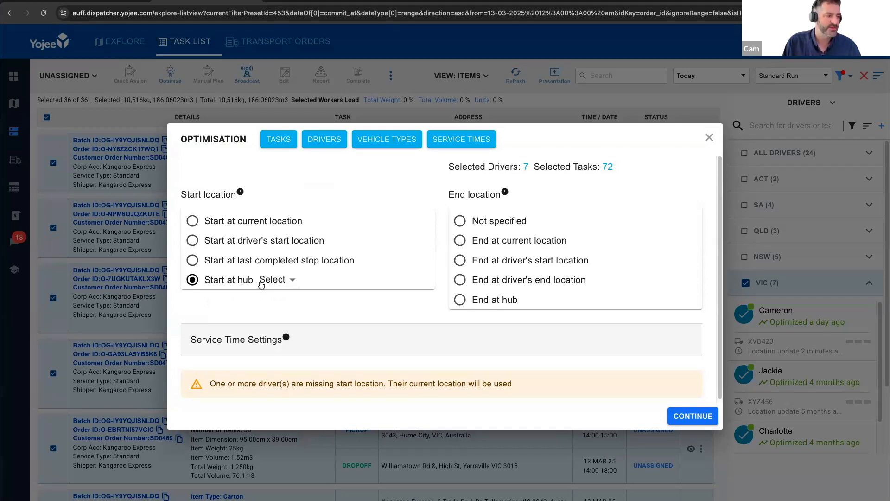
pyautogui.click(278, 281)
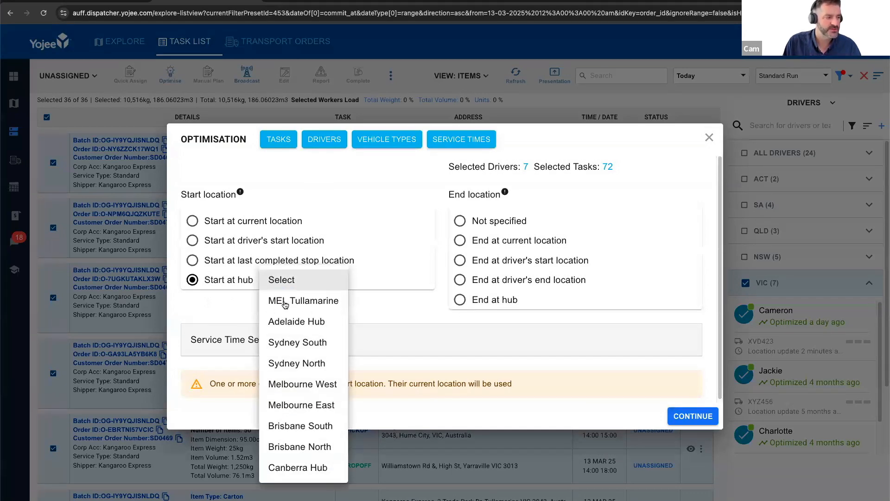
pyautogui.click(302, 303)
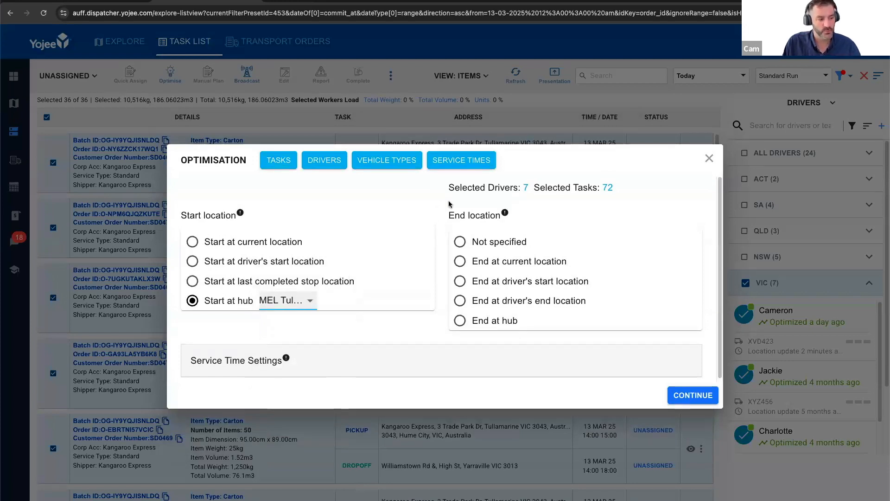
pyautogui.click(460, 321)
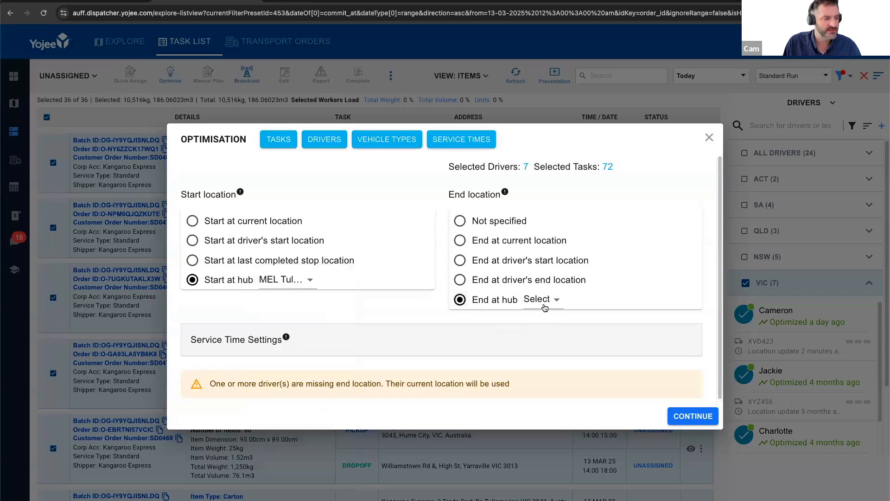
pyautogui.click(544, 308)
pyautogui.click(554, 318)
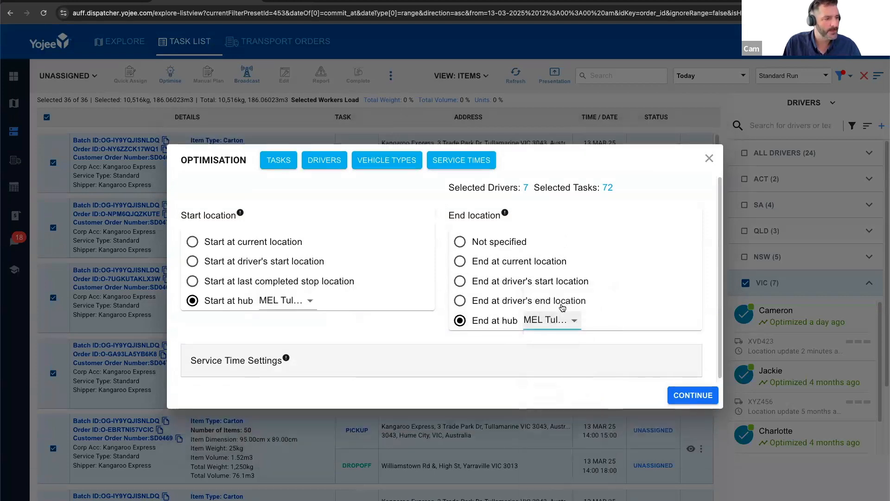
# Set the fixed service time to 300 seconds and the variable one to 30 seconds multiplied by number of items, and run the optimisation.
pyautogui.click(306, 364)
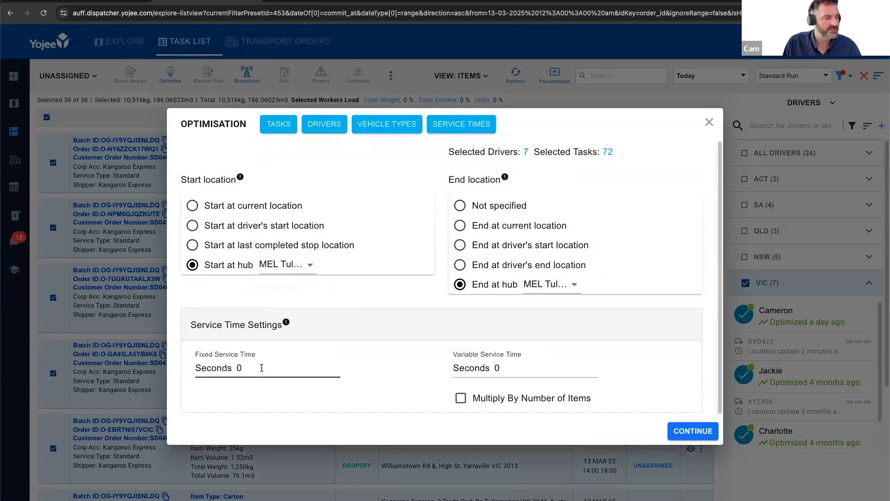
pyautogui.click(261, 368)
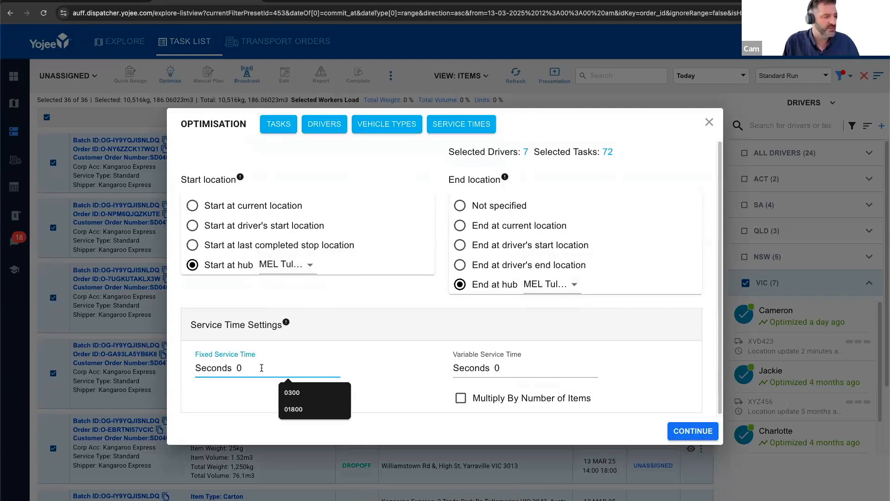
pyautogui.write('300')
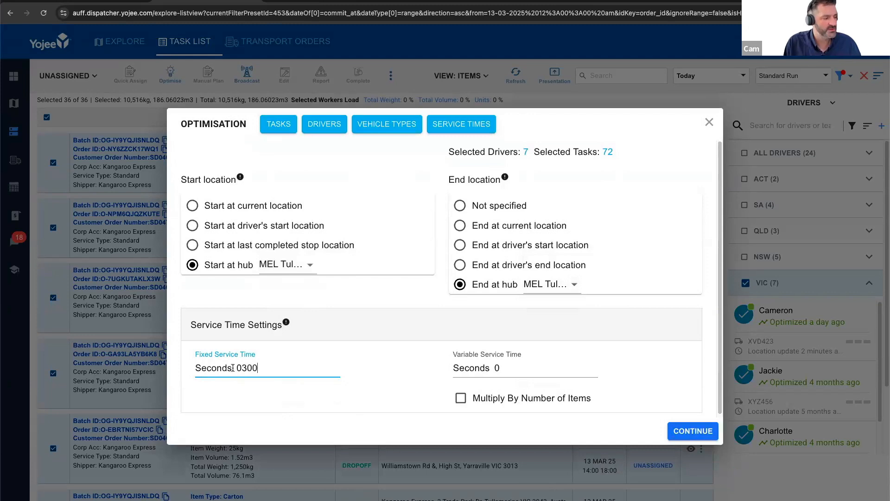
pyautogui.click(351, 389)
pyautogui.click(598, 364)
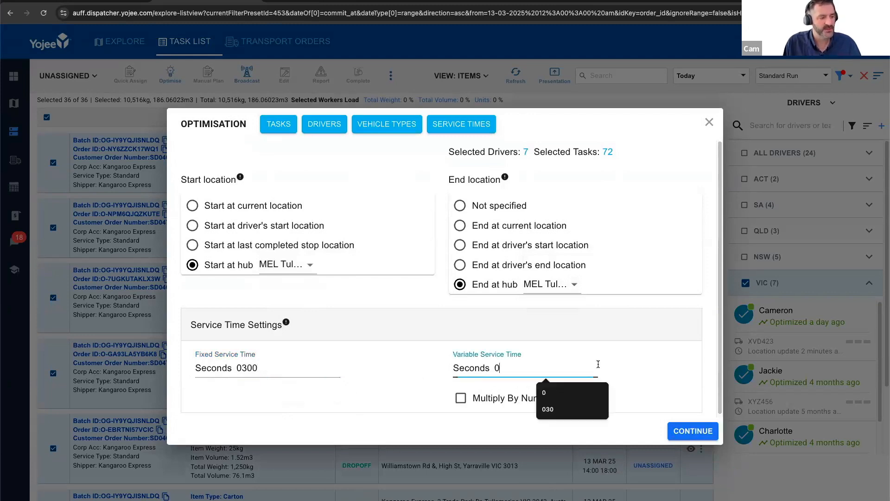
pyautogui.write('3')
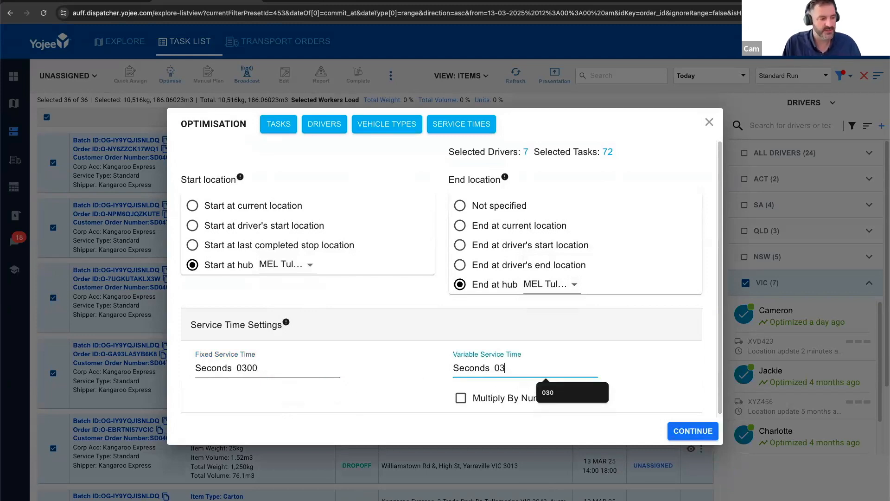
pyautogui.write('0')
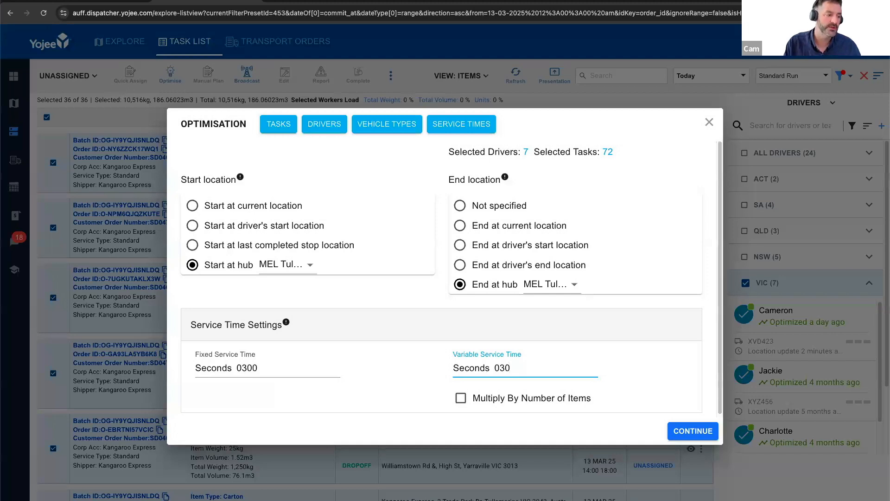
pyautogui.click(460, 399)
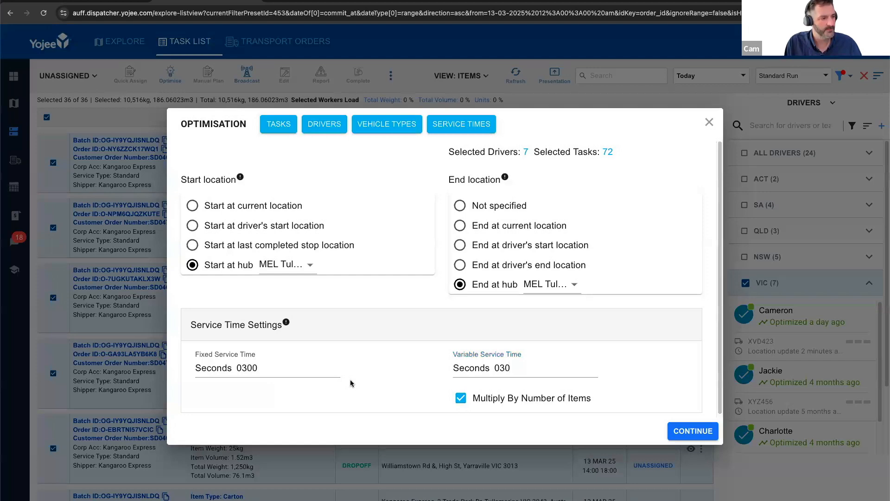
pyautogui.click(681, 435)
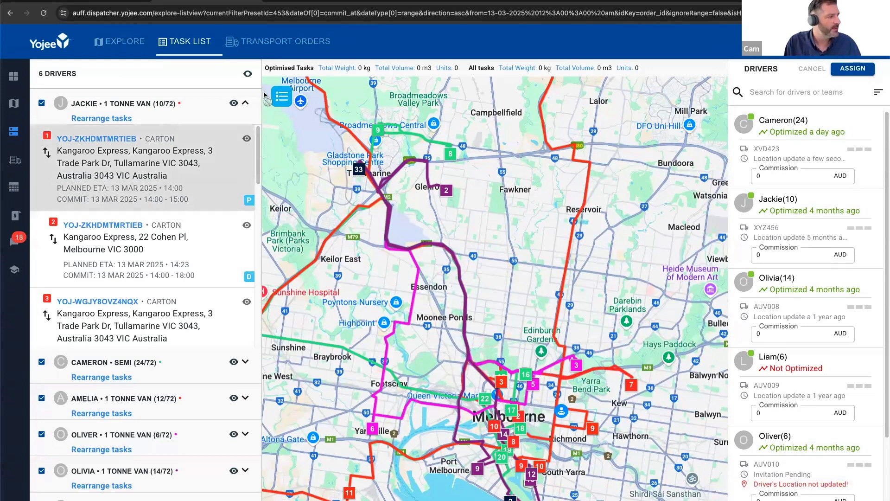
# Show only the first listed driver's optimised route on the map and expand that driver's planned tasks.
pyautogui.click(246, 105)
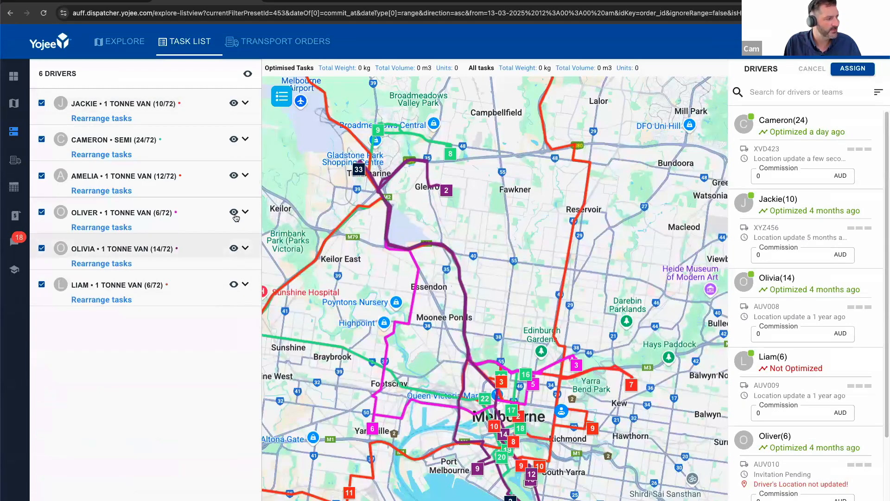
pyautogui.click(234, 178)
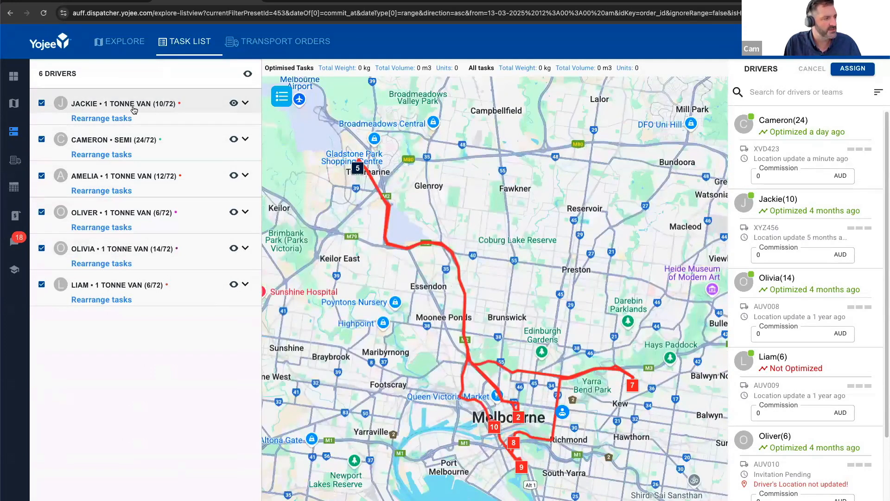
pyautogui.click(245, 105)
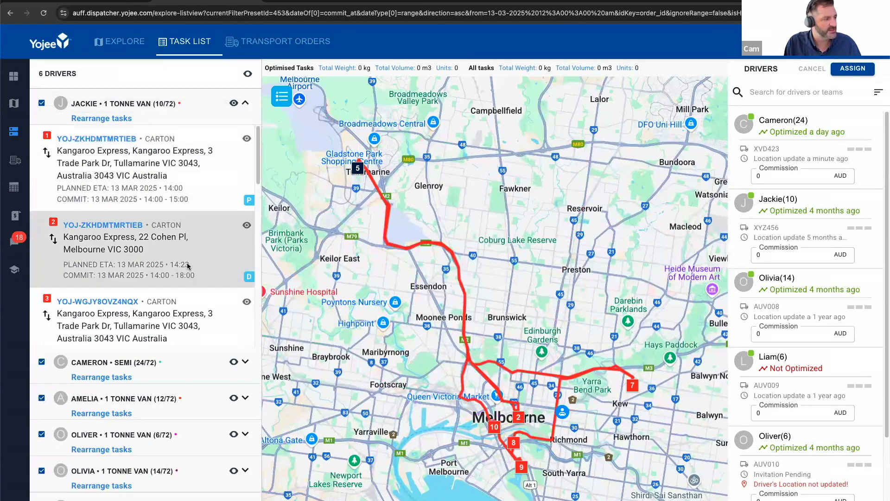
# Review the first driver's planned stops and move the tenth stop, the final drop-off, up to ninth place.
pyautogui.scroll(-1, 188, 273)
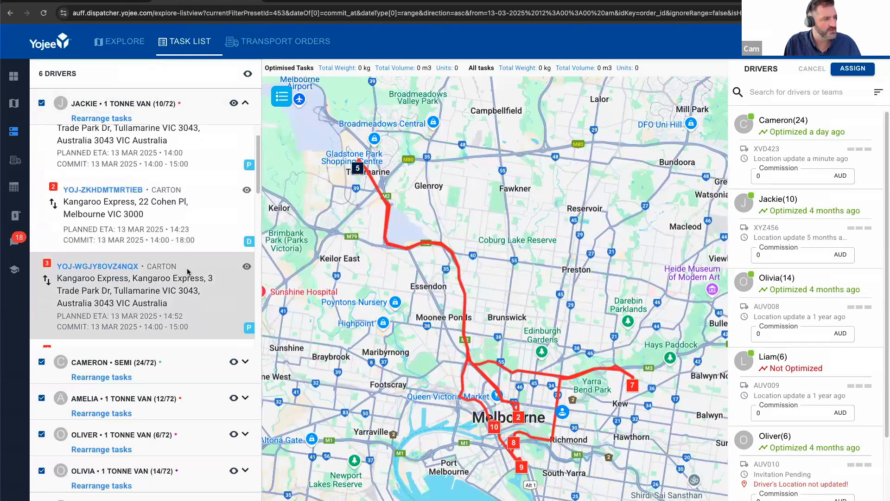
pyautogui.scroll(1, 189, 273)
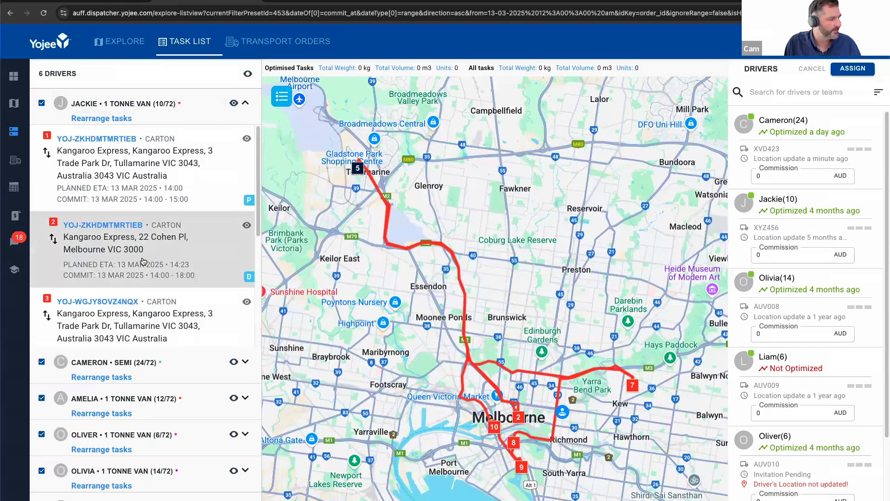
pyautogui.scroll(-5, 157, 254)
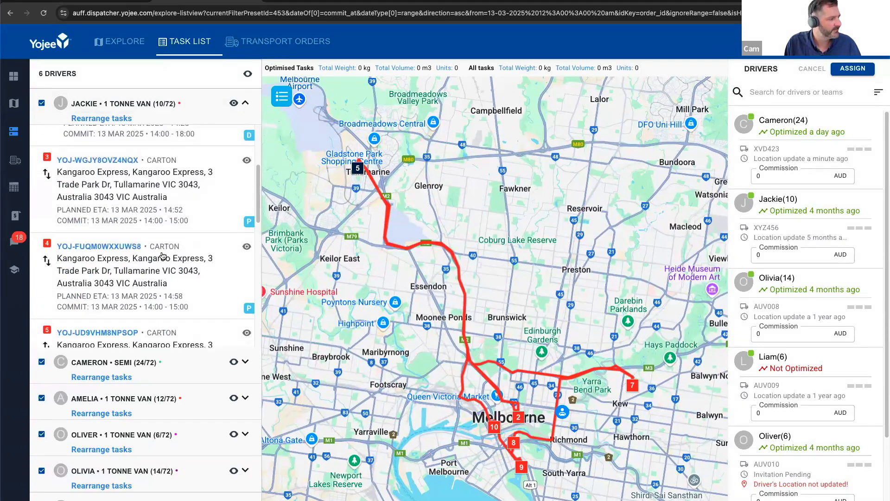
pyautogui.scroll(-1, 162, 255)
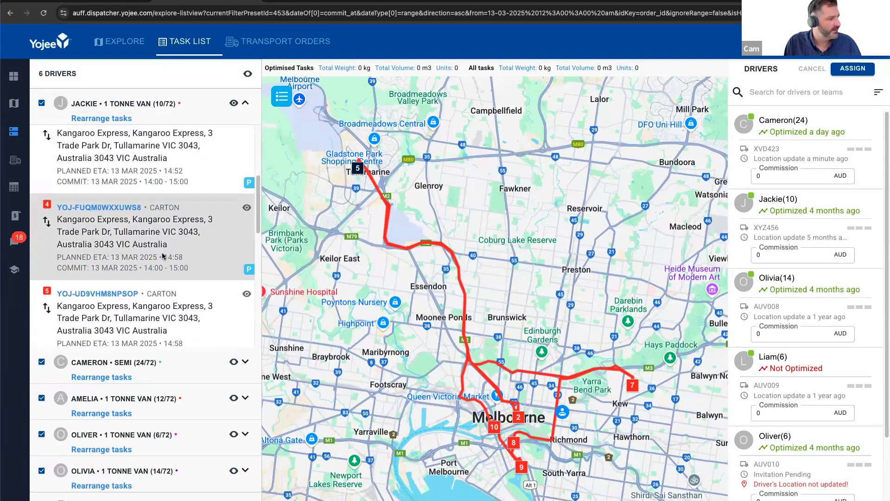
pyautogui.scroll(5, 160, 243)
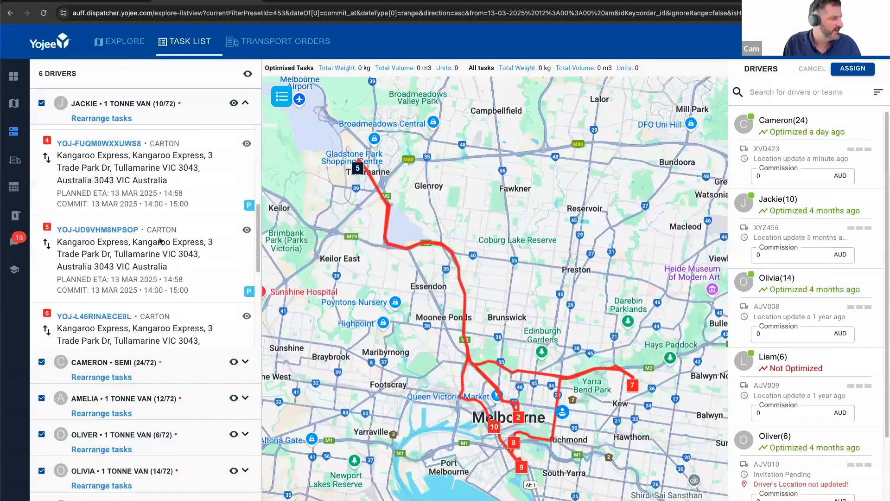
pyautogui.scroll(-3, 143, 259)
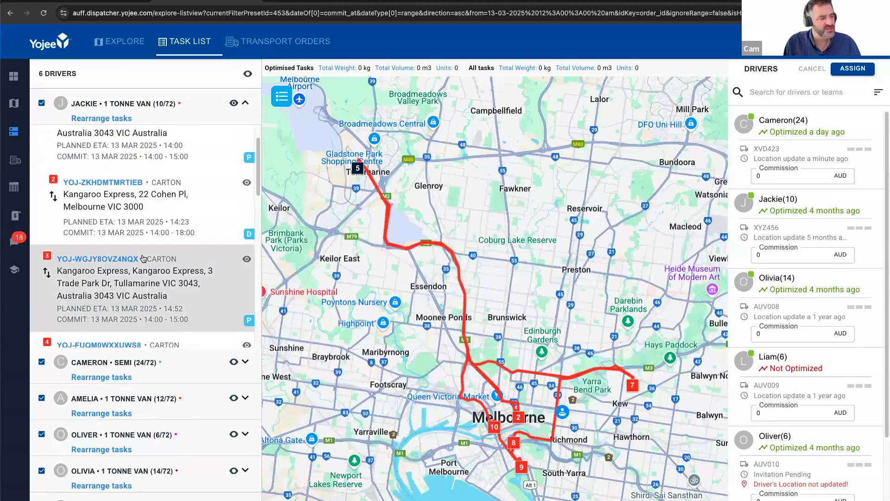
pyautogui.scroll(-10, 143, 259)
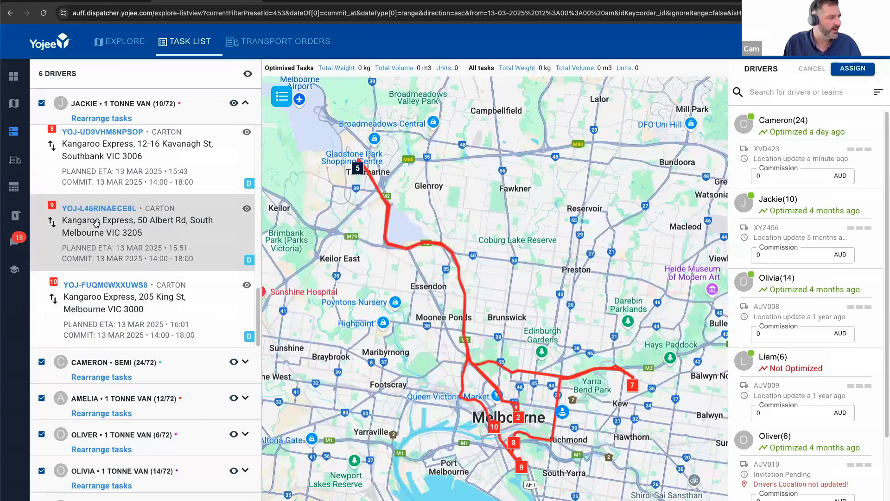
pyautogui.moveTo(53, 298); pyautogui.dragTo(58, 211)
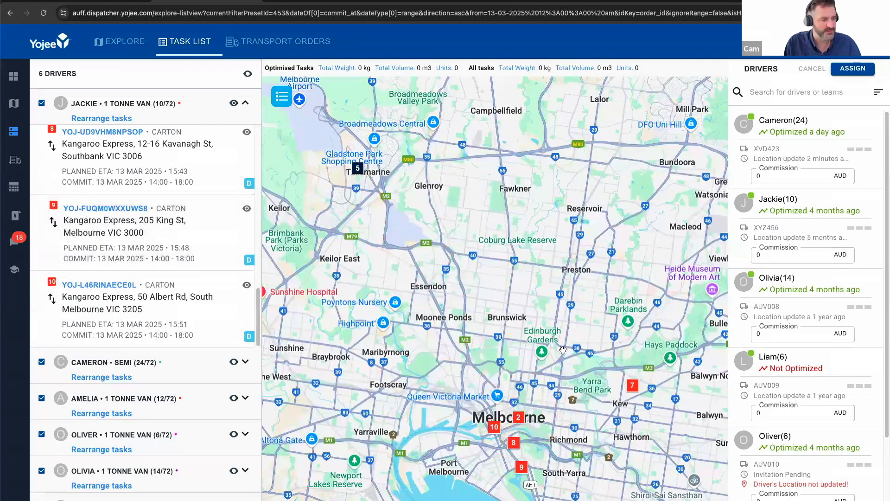
# Check the first driver's reordered stops, show only the SEMI driver's planned tasks and route, and assign the optimised tasks to the drivers.
pyautogui.scroll(5, 142, 237)
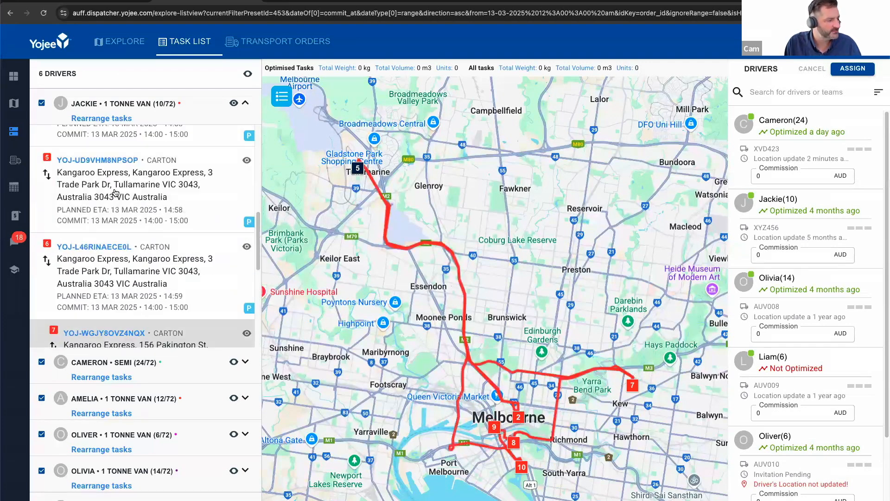
pyautogui.scroll(-6, 121, 269)
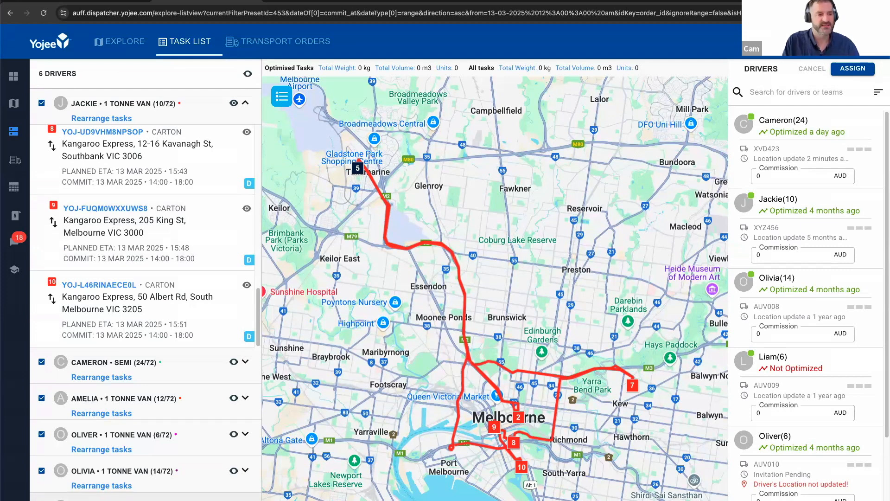
pyautogui.click(245, 104)
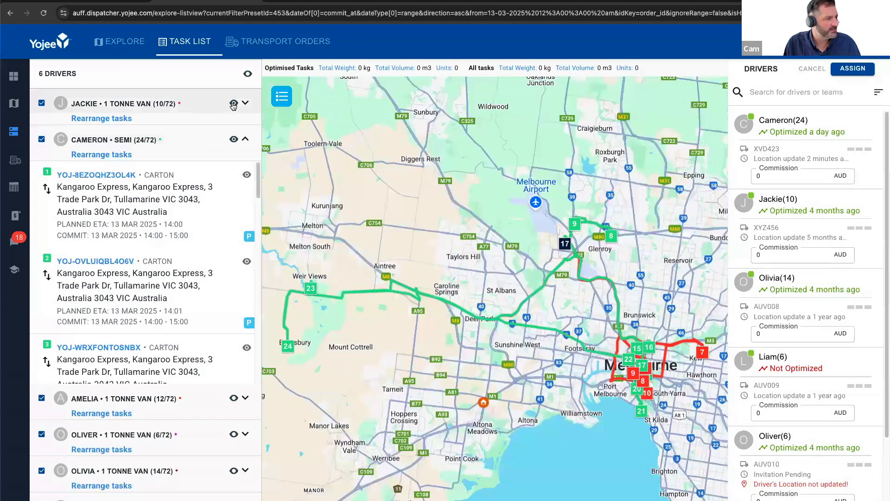
pyautogui.click(233, 140)
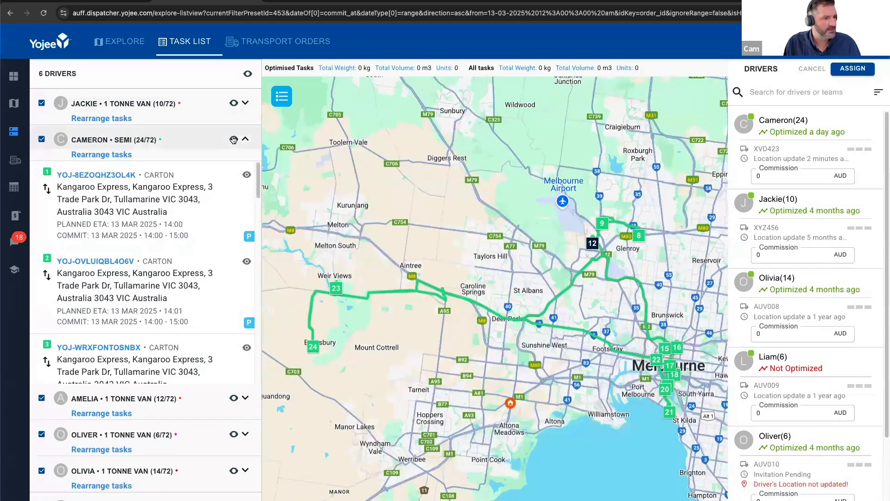
pyautogui.click(855, 69)
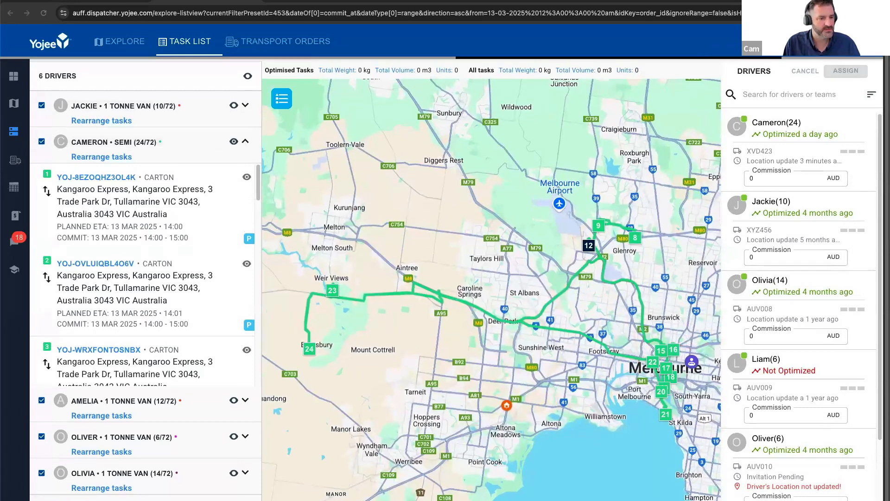
# Bring the Pixel 5 driver app alongside the task list, review the driver's assigned stops in order, and move the app out of view.
pyautogui.moveTo(889, 69); pyautogui.dragTo(613, 57)
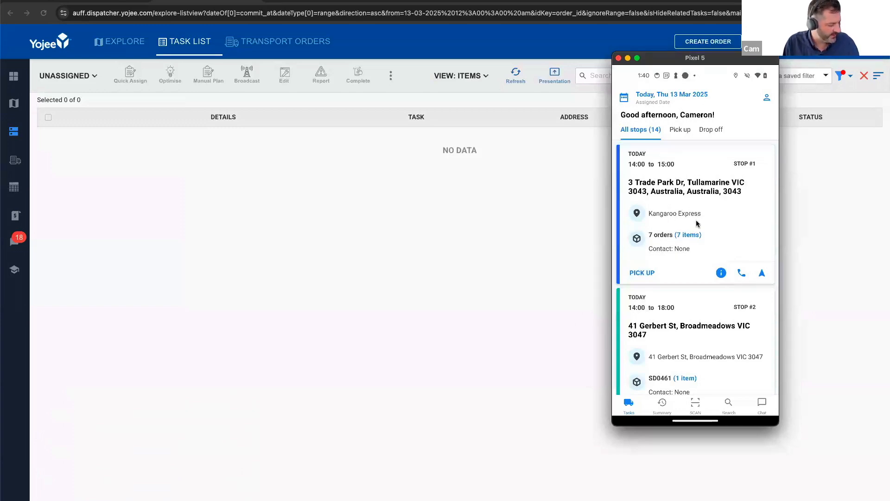
pyautogui.scroll(-5, 697, 224)
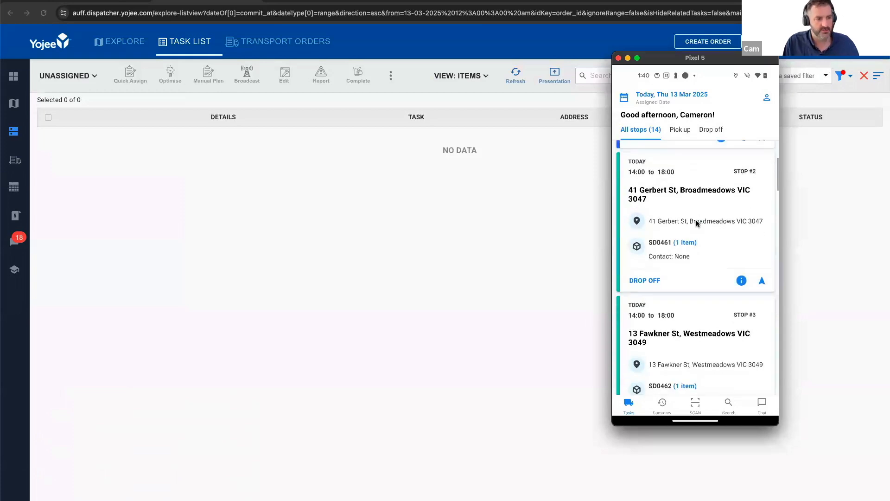
pyautogui.scroll(-3, 696, 223)
pyautogui.scroll(-2, 697, 224)
pyautogui.scroll(-5, 697, 223)
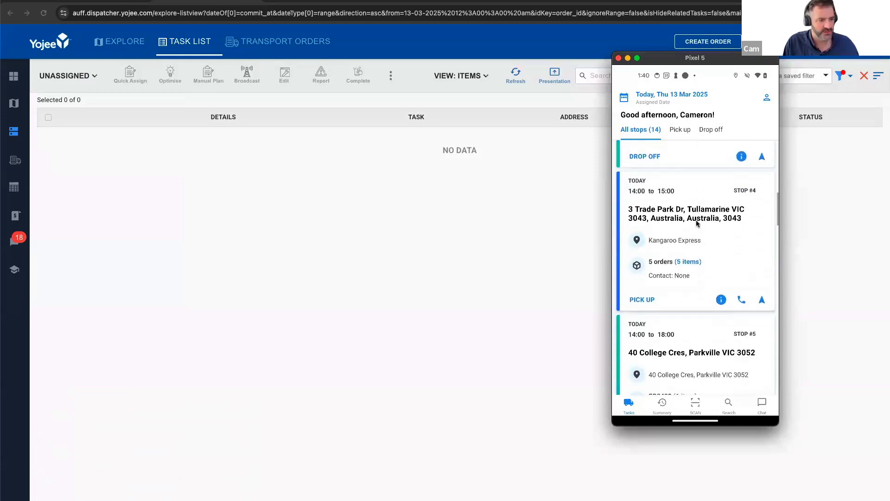
pyautogui.scroll(-4, 697, 223)
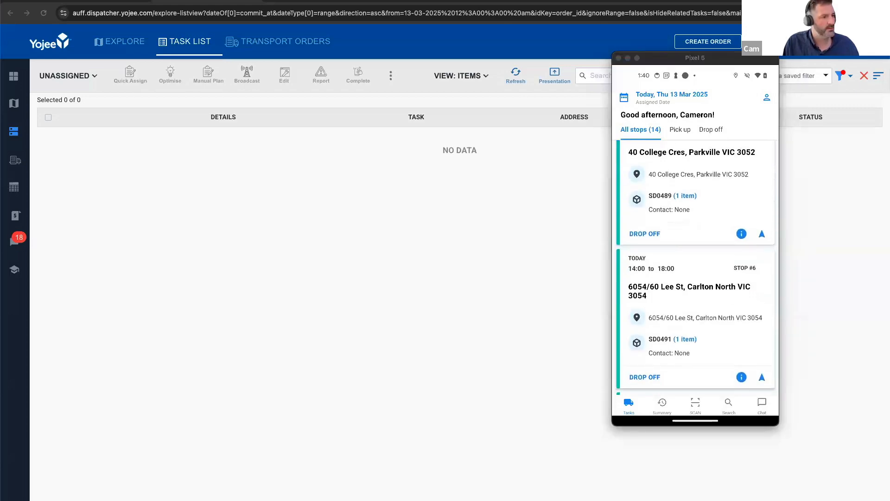
pyautogui.moveTo(742, 58); pyautogui.dragTo(889, 58)
# Switch the task list from unassigned to assigned tasks.
pyautogui.click(160, 72)
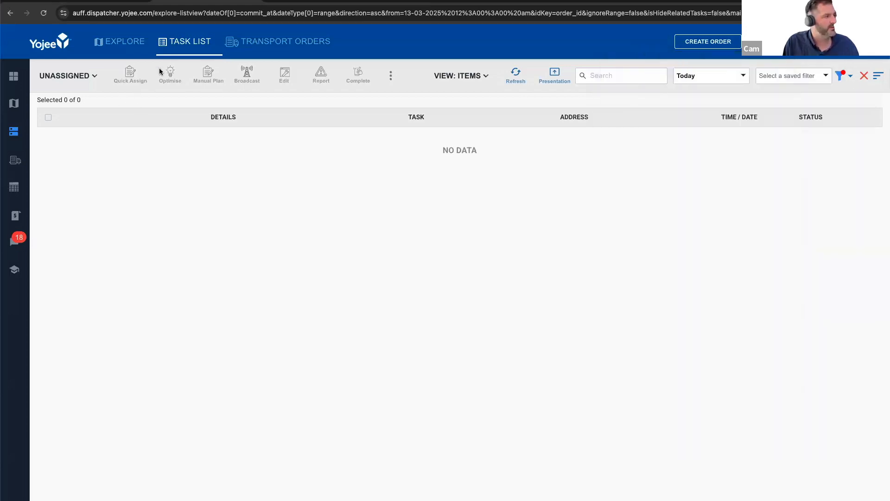
pyautogui.click(88, 76)
pyautogui.click(57, 147)
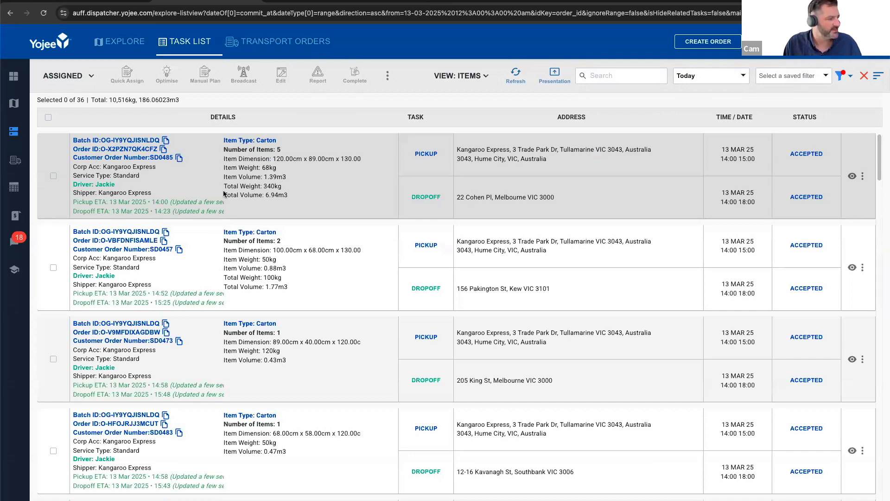
# Examine the assigned tasks for the driver name and the pickup and drop-off ETAs shown on each order.
pyautogui.scroll(-15, 380, 308)
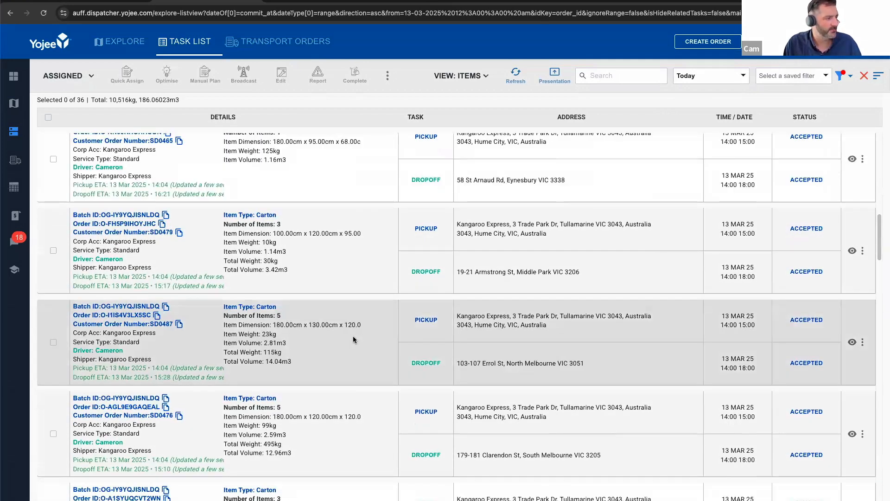
pyautogui.scroll(3, 354, 339)
pyautogui.tripleClick(123, 190)
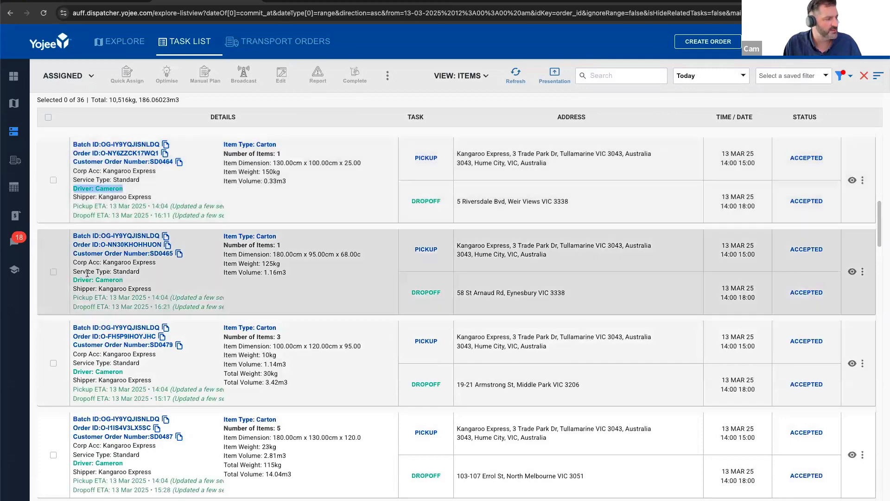
pyautogui.click(124, 282)
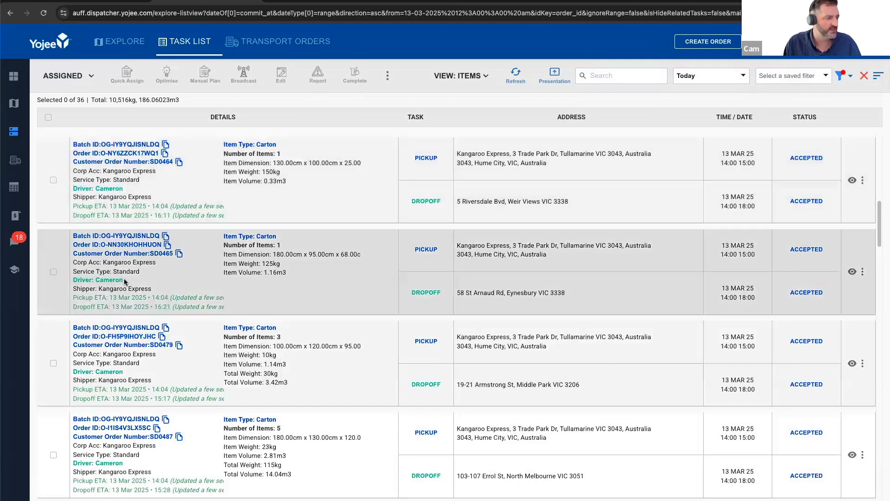
pyautogui.moveTo(111, 296)
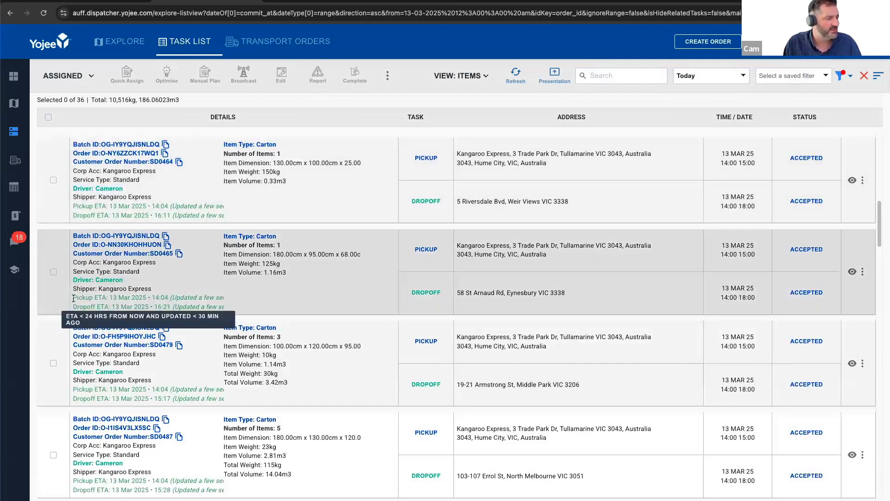
pyautogui.moveTo(76, 299); pyautogui.dragTo(212, 306)
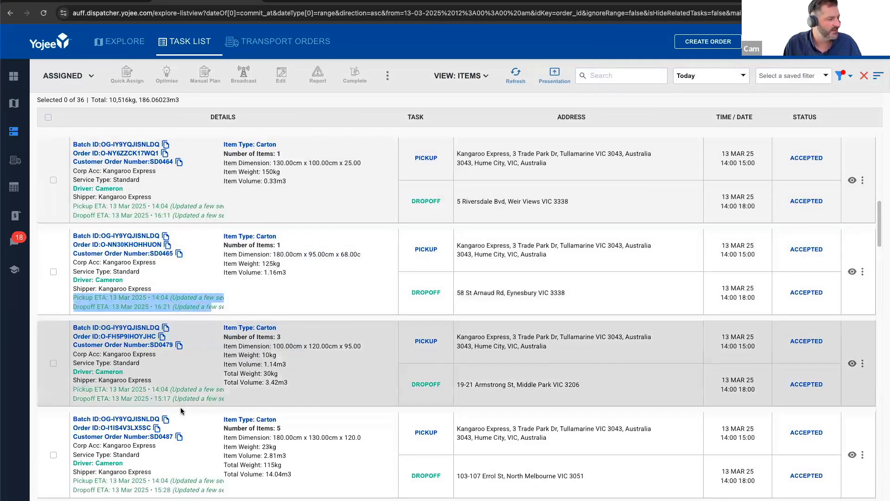
pyautogui.scroll(-1, 158, 378)
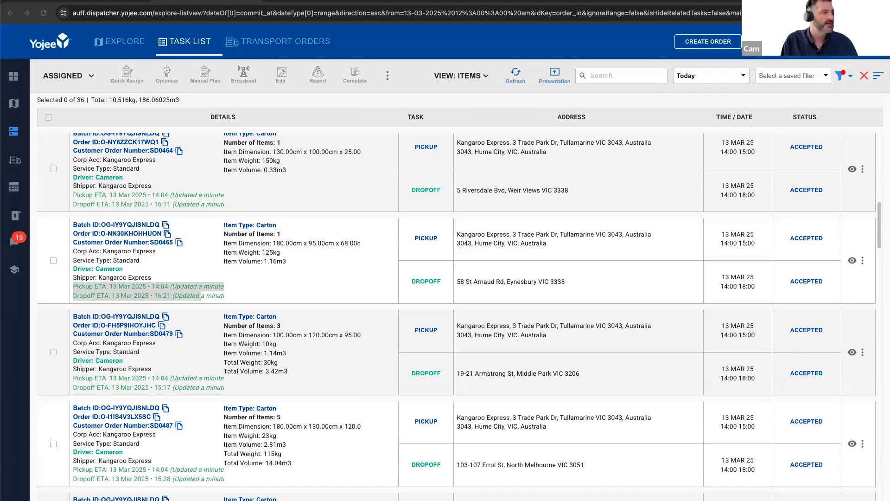
# Switch the task list back to unassigned tasks and apply the saved filter Standard Run.
pyautogui.click(75, 82)
pyautogui.click(74, 81)
pyautogui.click(72, 100)
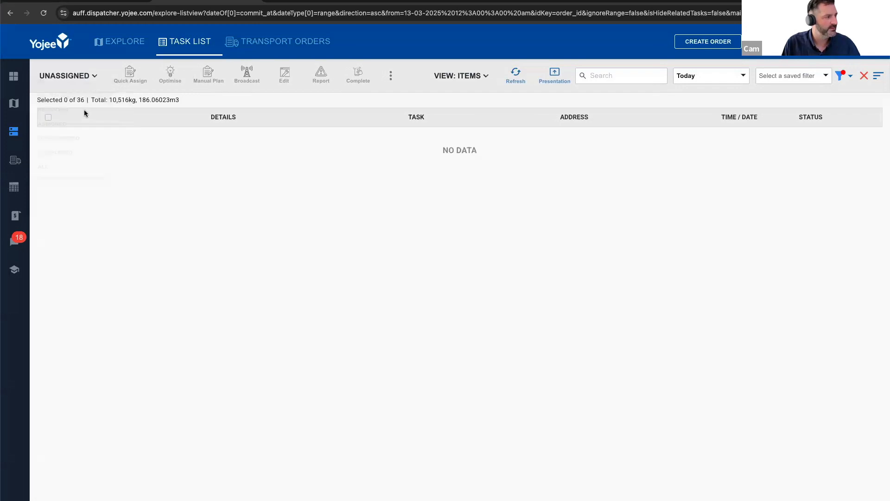
pyautogui.click(826, 75)
pyautogui.click(791, 141)
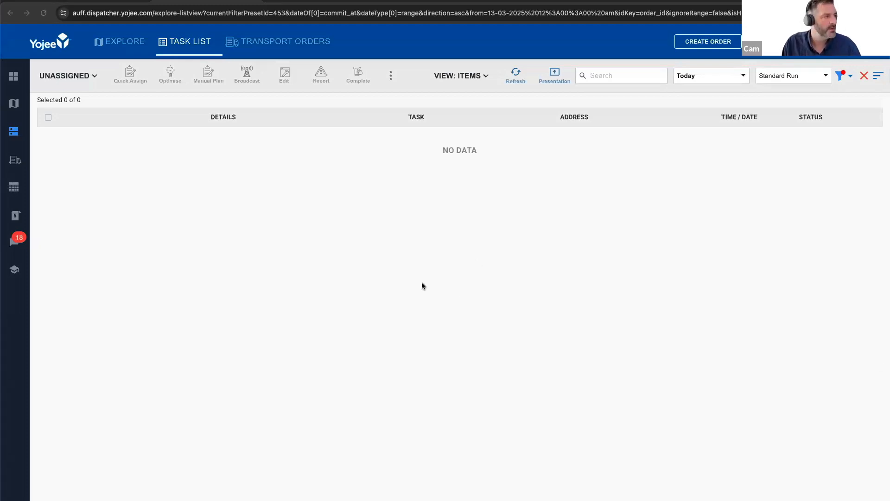
pyautogui.click(125, 47)
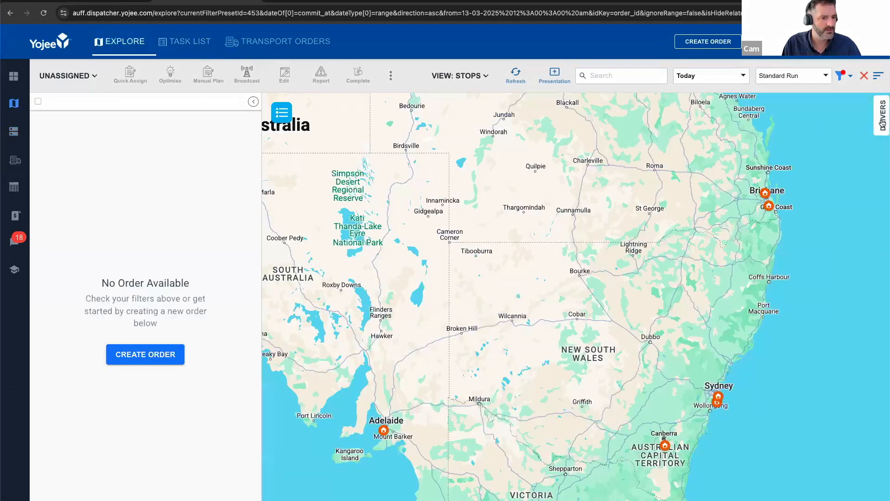
pyautogui.click(882, 123)
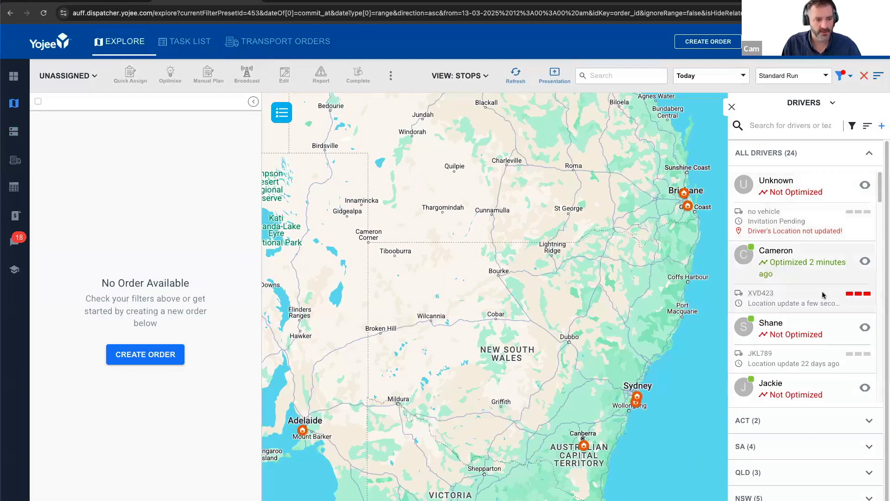
pyautogui.moveTo(849, 296)
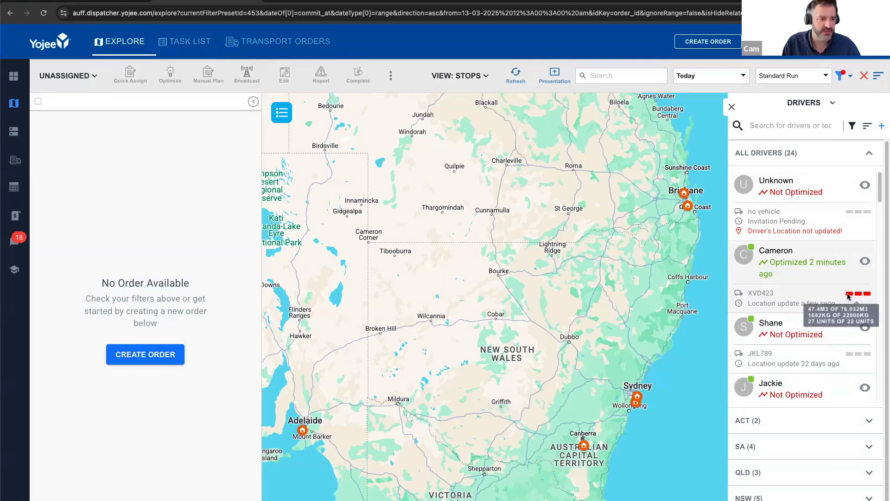
pyautogui.click(865, 262)
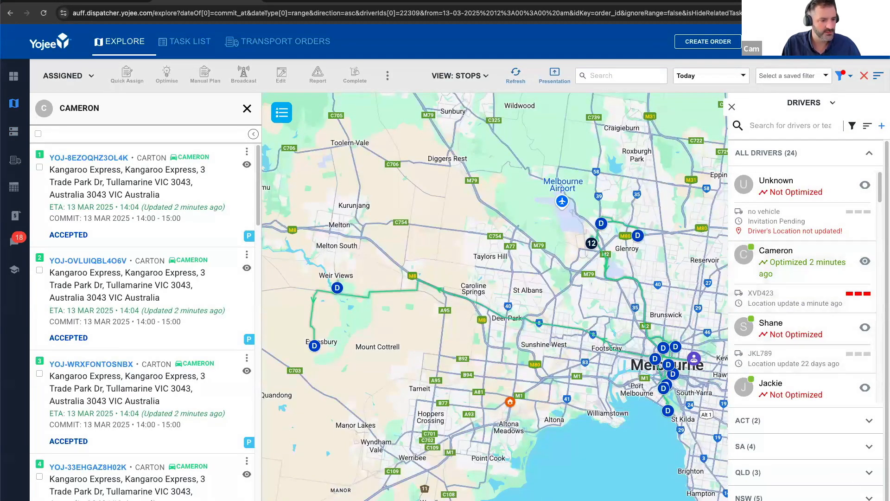
# Collapse the full drivers list and, in the VIC group, view the third driver's tasks instead of the first driver's.
pyautogui.click(870, 153)
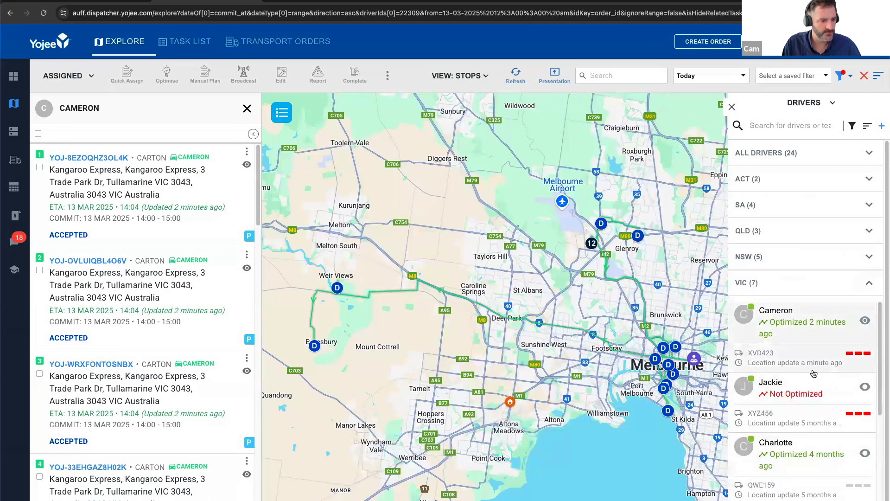
pyautogui.scroll(-1, 814, 374)
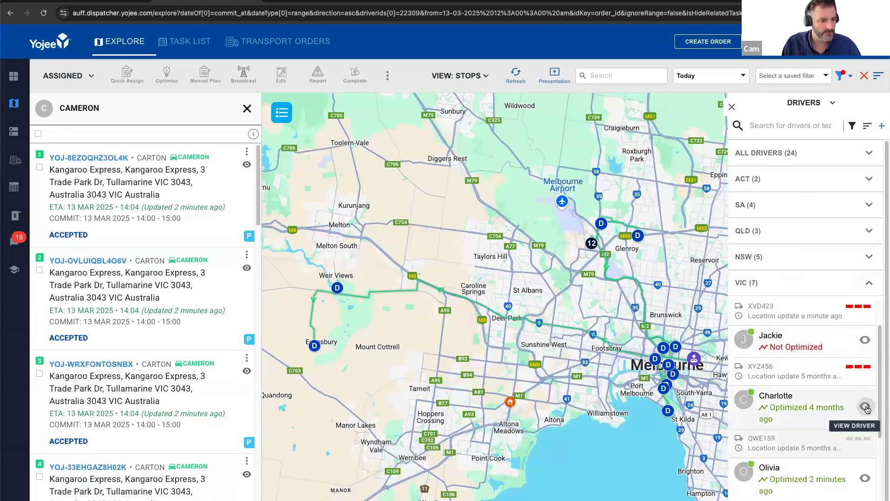
pyautogui.click(865, 407)
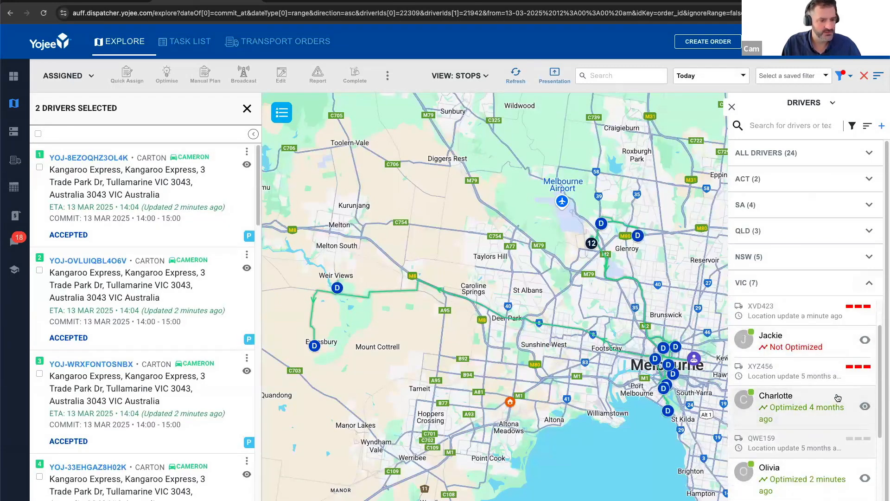
pyautogui.scroll(1, 864, 323)
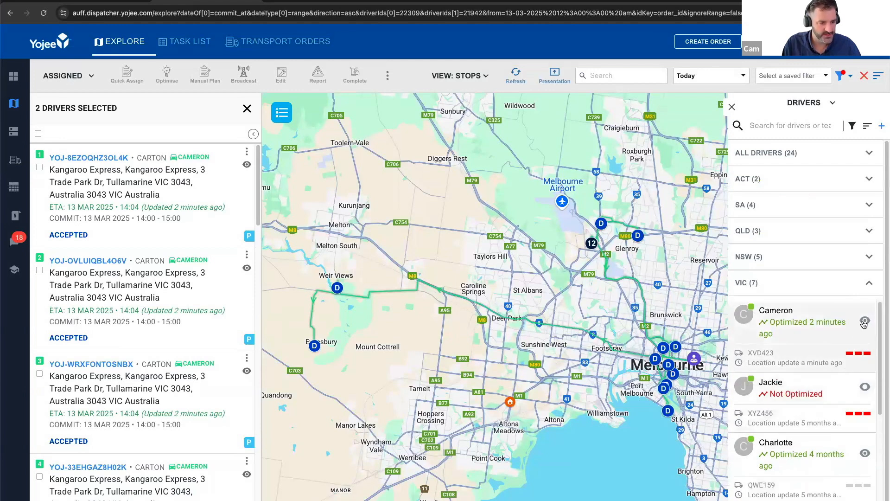
pyautogui.click(865, 324)
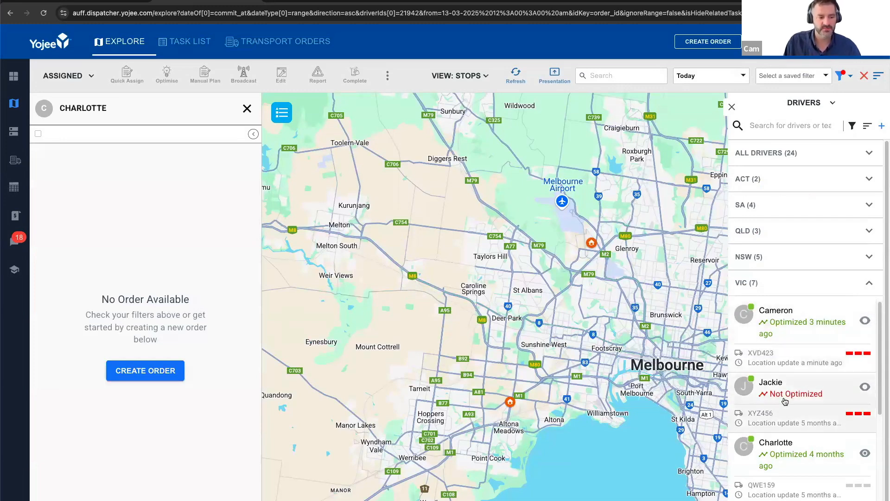
# Check the optimisation status of the drivers in the VIC group, focusing on the one with vehicle XYZ456.
pyautogui.scroll(-1, 789, 396)
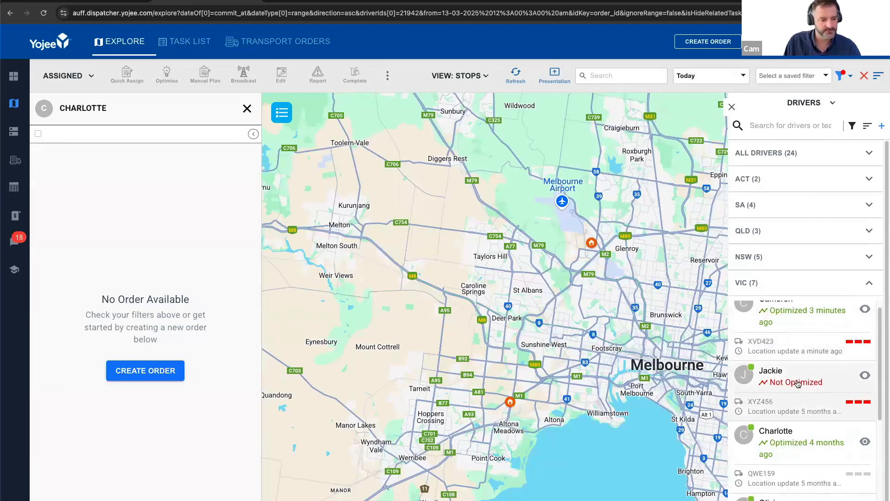
pyautogui.scroll(-1, 843, 407)
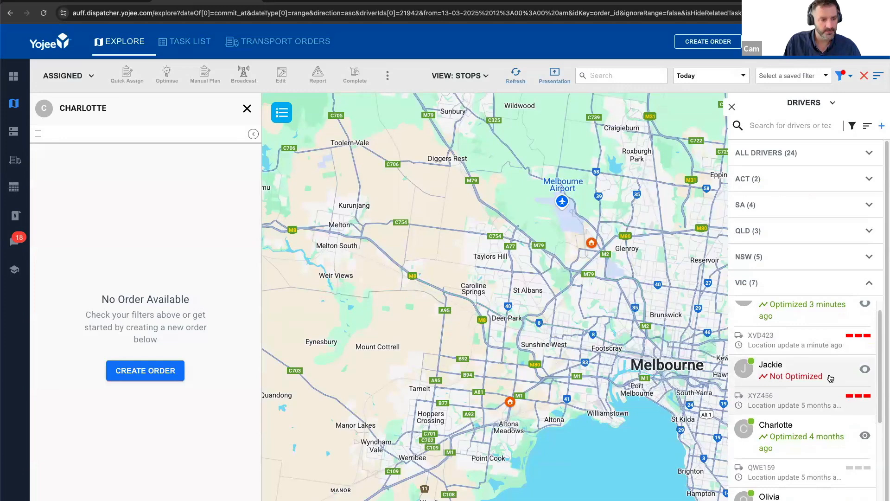
pyautogui.scroll(-1, 830, 377)
pyautogui.scroll(2, 830, 377)
pyautogui.scroll(-2, 816, 383)
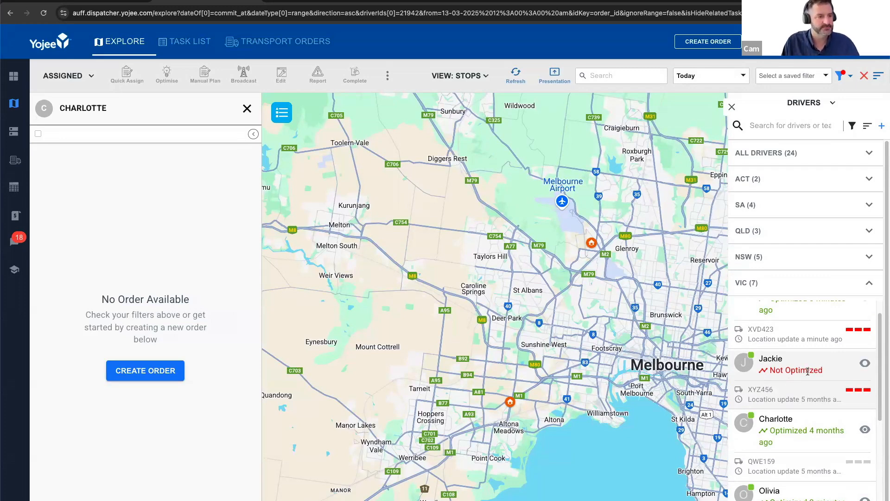
# Return to the task list, clear all active filters, and show the unassigned tasks.
pyautogui.click(177, 46)
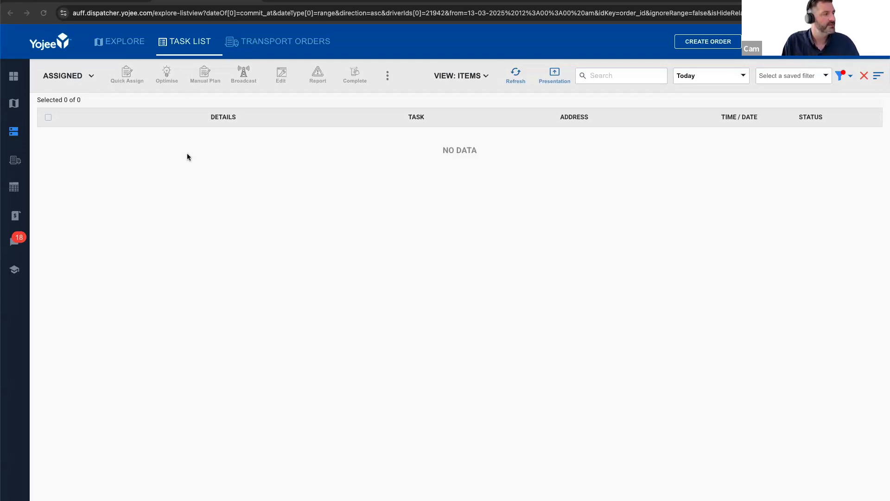
pyautogui.click(62, 74)
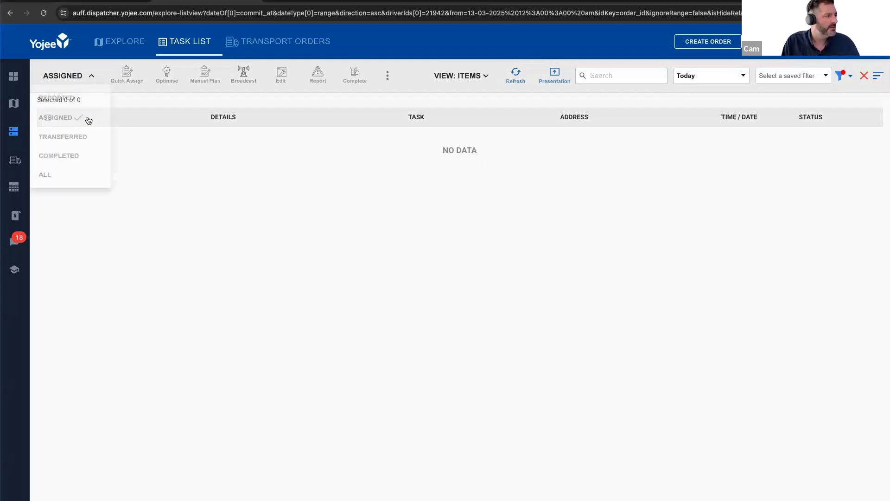
pyautogui.click(864, 77)
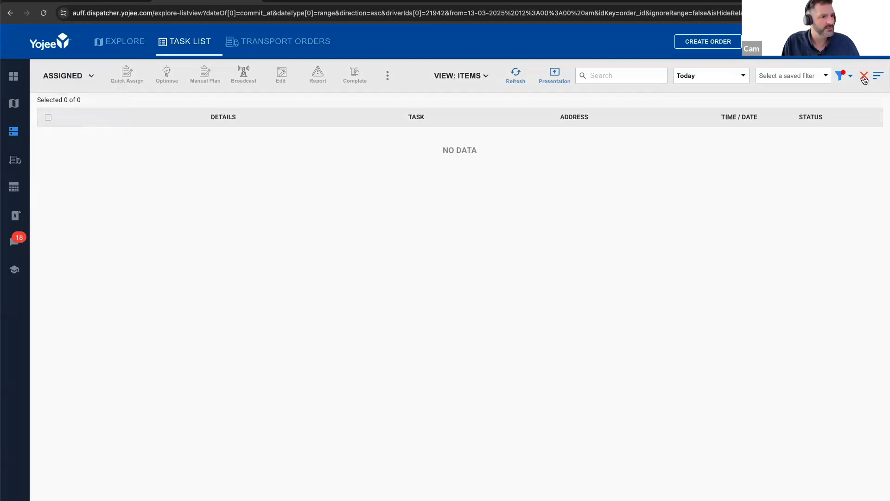
pyautogui.click(90, 76)
pyautogui.click(70, 95)
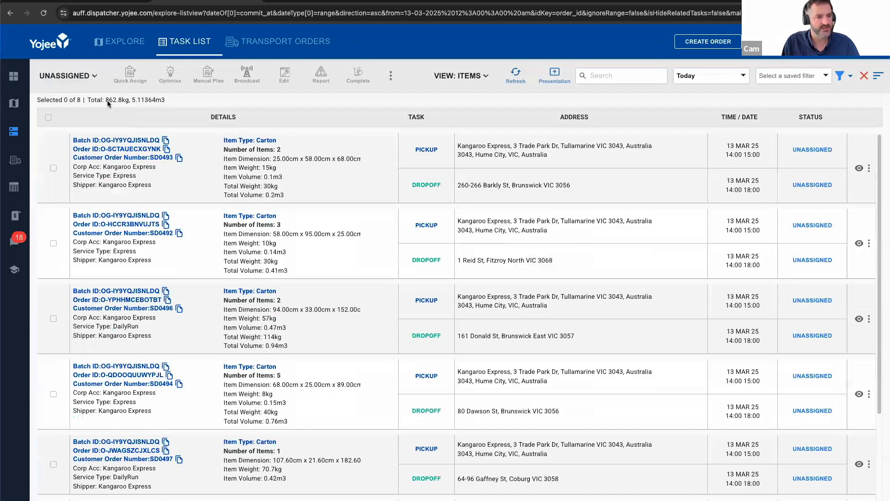
# Apply the saved MilkRun filter to the unassigned tasks and select all four filtered tasks.
pyautogui.click(824, 77)
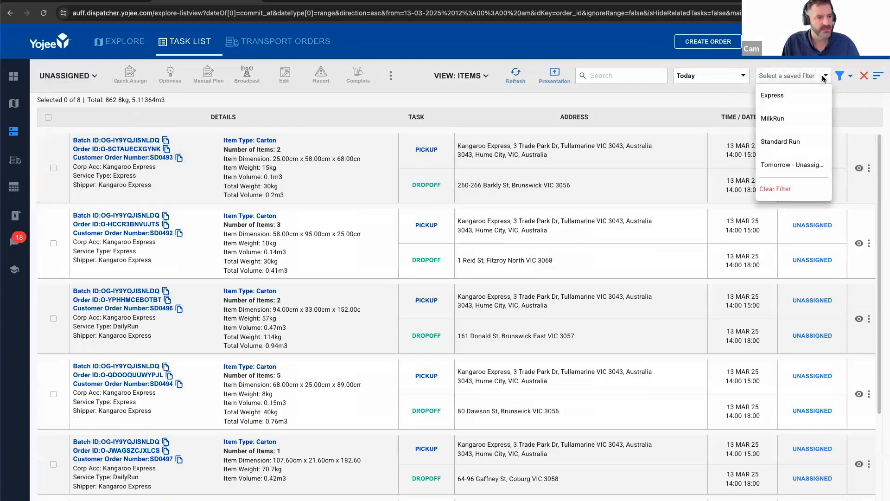
pyautogui.click(773, 119)
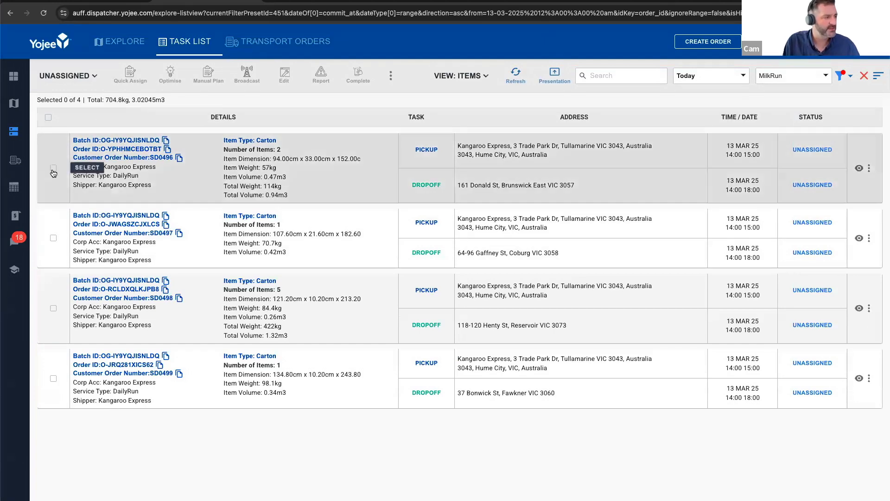
pyautogui.click(54, 239)
pyautogui.click(48, 118)
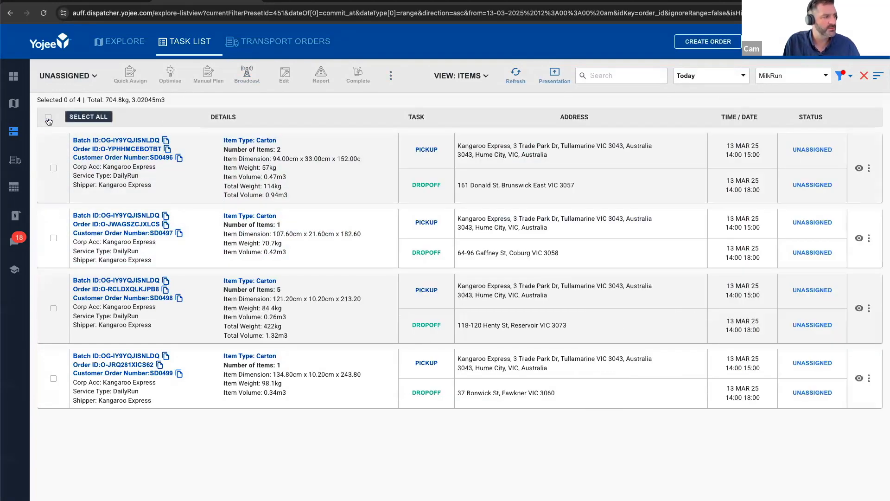
pyautogui.click(48, 119)
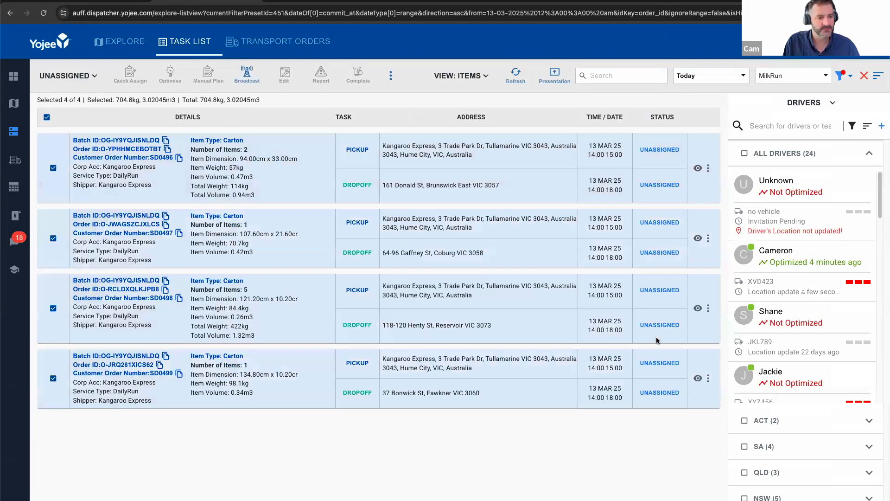
# Choose the driver with vehicle JKL789 and start a manual plan for the selected tasks.
pyautogui.scroll(-1, 812, 325)
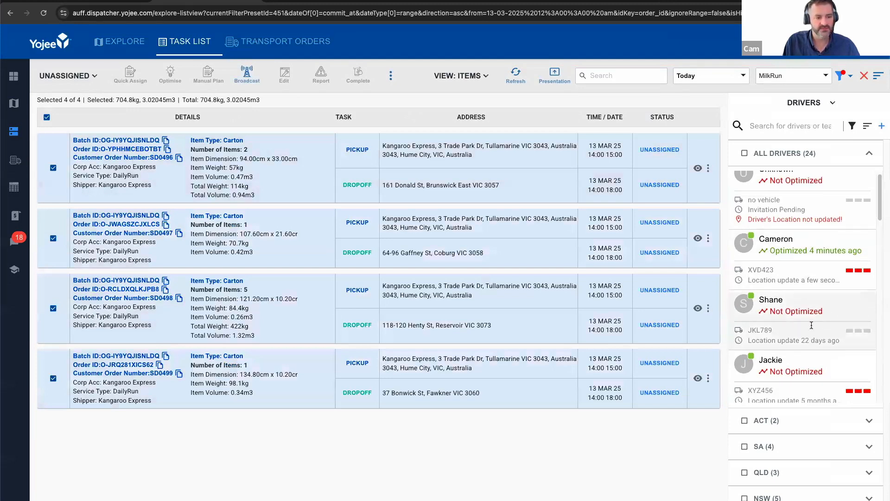
pyautogui.scroll(-1, 811, 325)
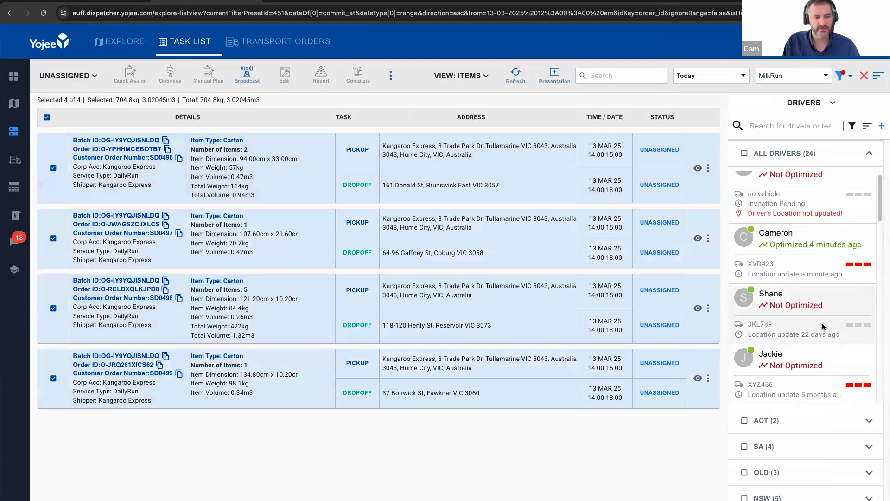
pyautogui.click(745, 302)
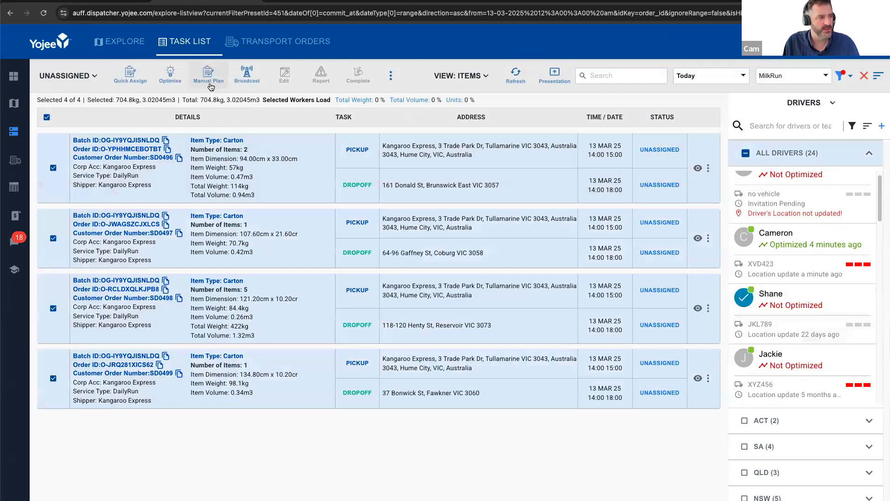
pyautogui.click(209, 75)
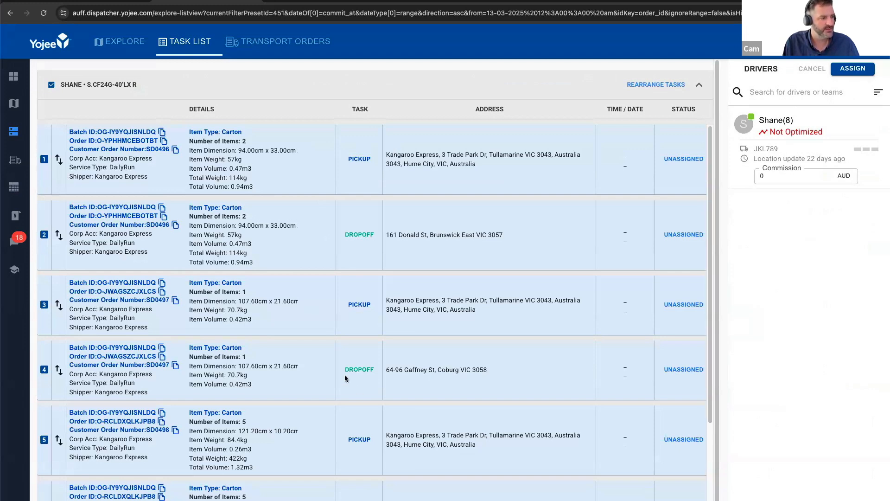
# Reorder the driver's manual plan so that all four pickups come before the dropoffs.
pyautogui.moveTo(46, 309); pyautogui.dragTo(47, 229)
pyautogui.moveTo(60, 443); pyautogui.dragTo(59, 300)
pyautogui.scroll(-3, 199, 387)
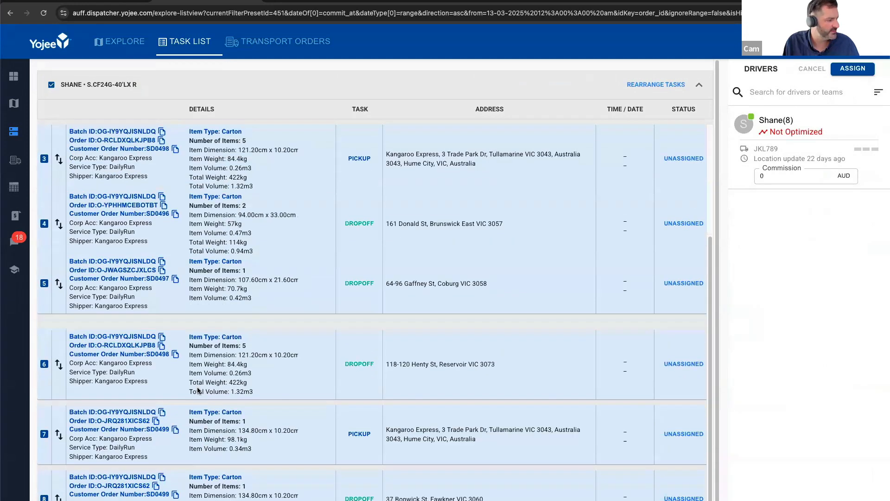
pyautogui.moveTo(60, 439); pyautogui.dragTo(4, 265)
pyautogui.scroll(2, 475, 246)
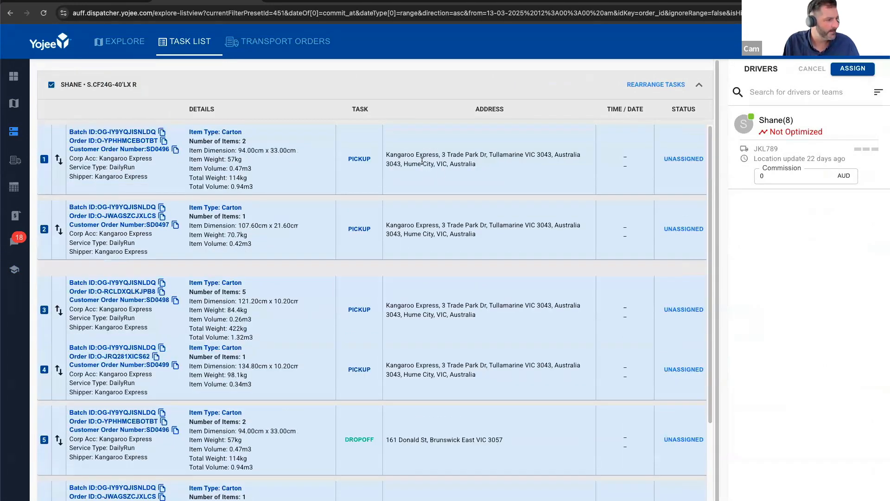
# Move the Coburg dropoff ahead of Brunswick East and the Fawkner dropoff ahead of Reservoir.
pyautogui.scroll(-2, 404, 301)
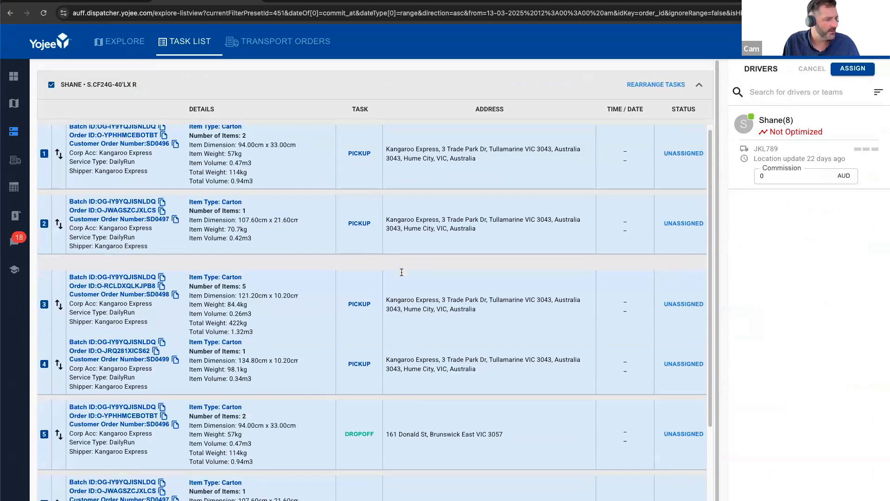
pyautogui.scroll(-3, 404, 300)
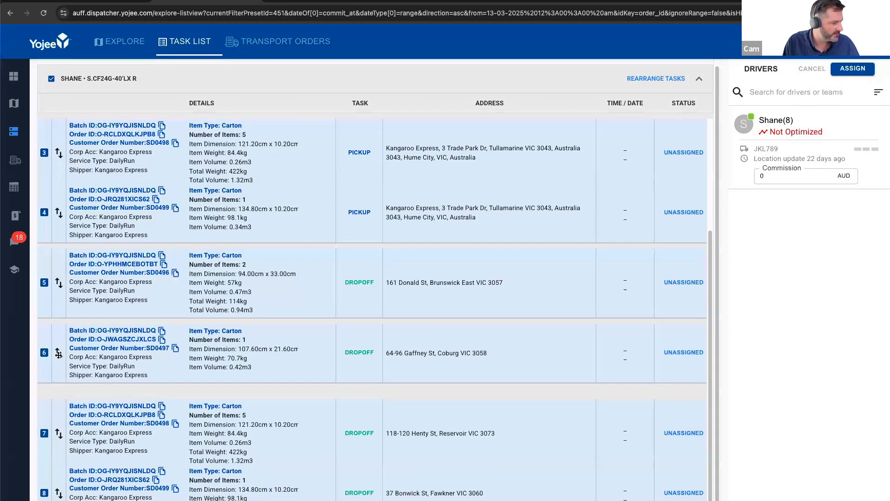
pyautogui.moveTo(58, 355); pyautogui.dragTo(59, 278)
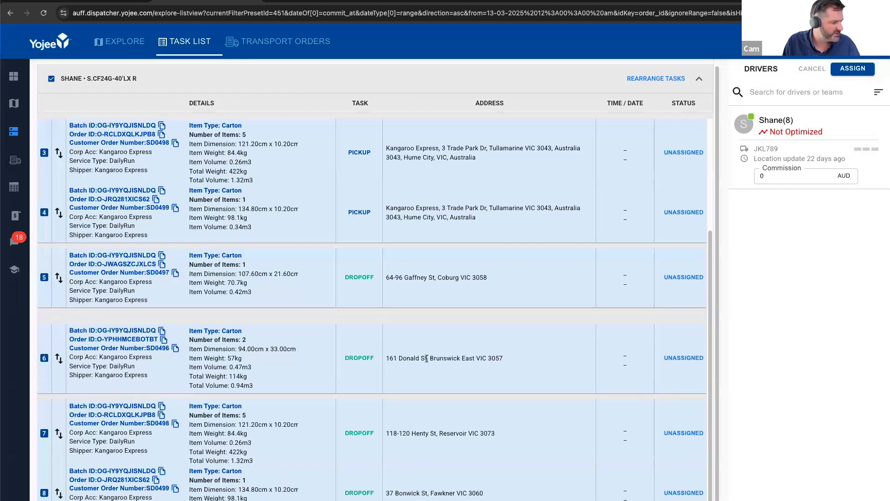
pyautogui.moveTo(58, 492); pyautogui.dragTo(58, 420)
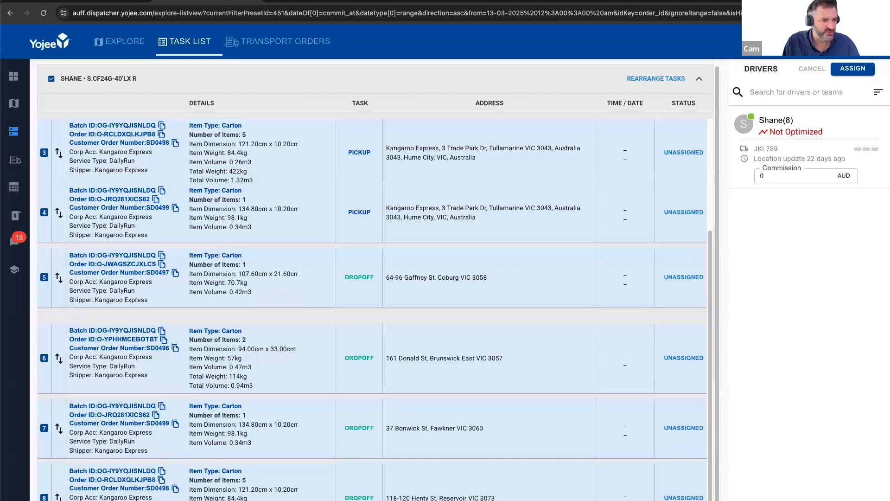
# Review the planned stop sequence in the list and in the Rearrange Tasks view, and return to the plan.
pyautogui.scroll(3, 550, 391)
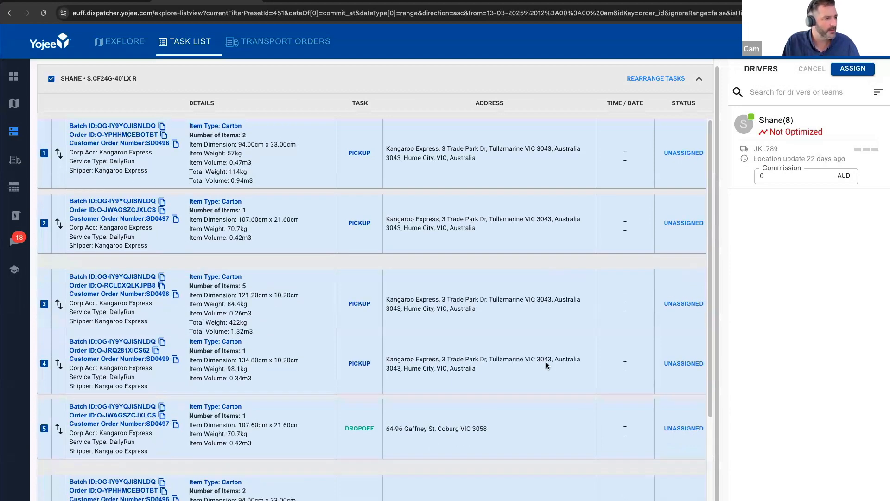
pyautogui.scroll(-4, 546, 366)
pyautogui.scroll(3, 492, 348)
pyautogui.scroll(-2, 483, 343)
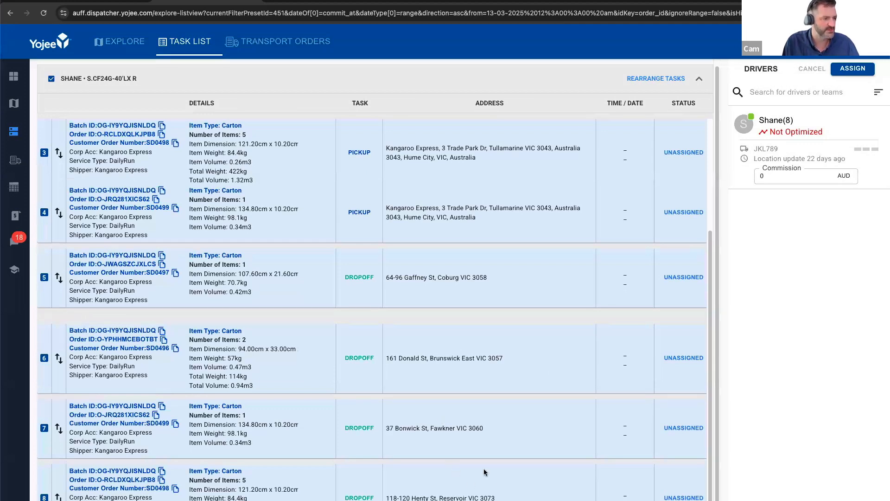
pyautogui.scroll(3, 484, 472)
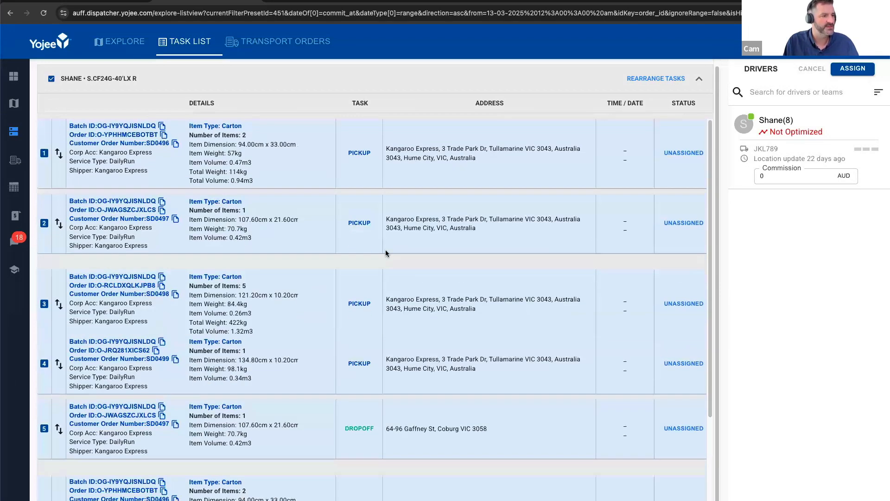
pyautogui.click(650, 80)
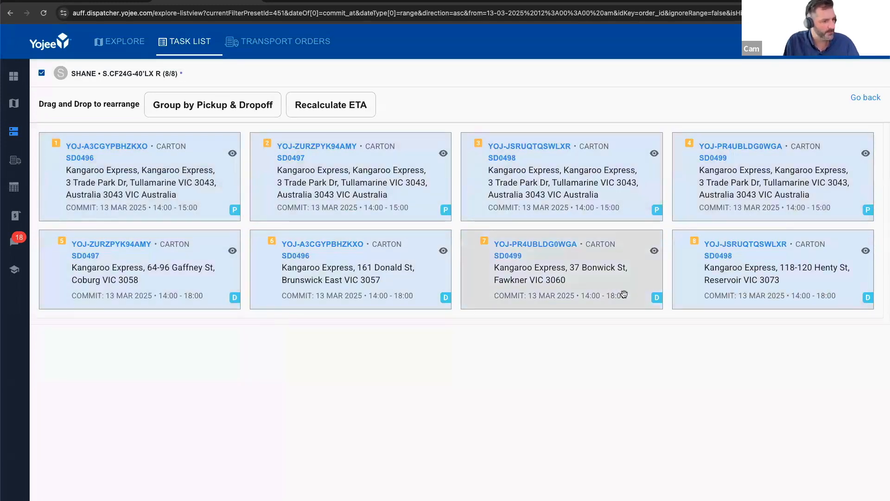
pyautogui.moveTo(718, 302); pyautogui.dragTo(830, 271)
pyautogui.click(866, 98)
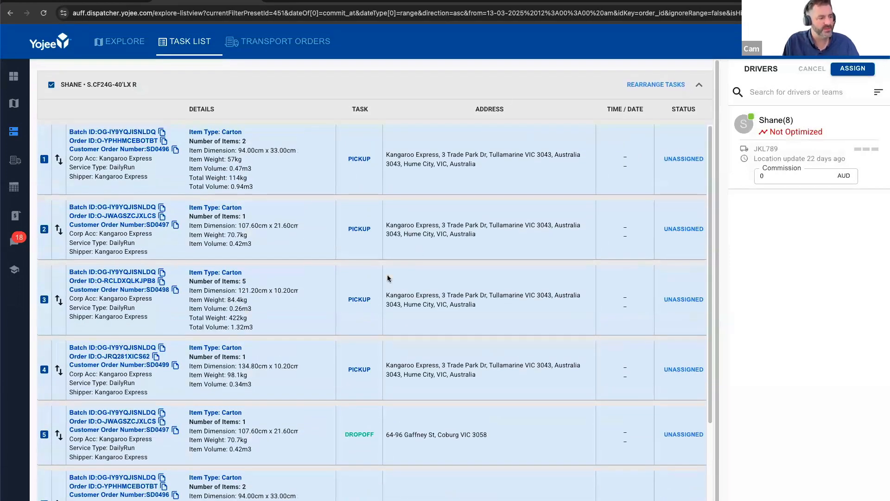
# Assign the manual plan to the driver and show the assigned tasks in the task list.
pyautogui.click(854, 69)
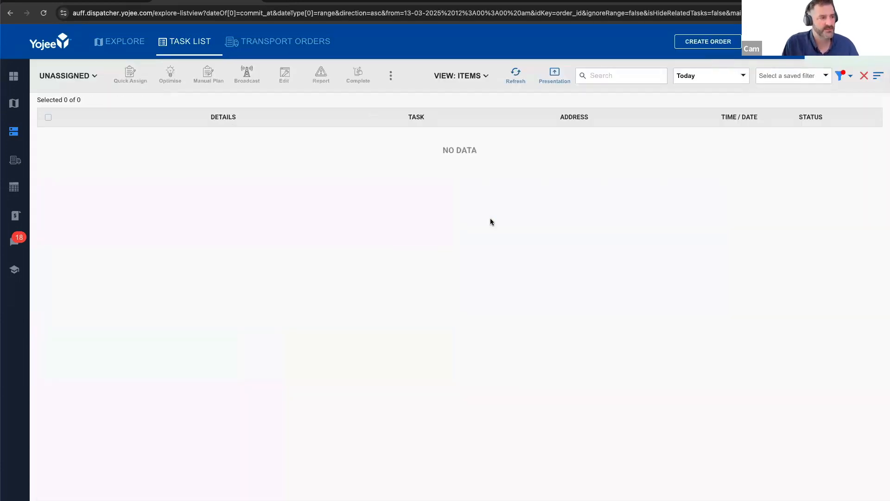
pyautogui.click(82, 75)
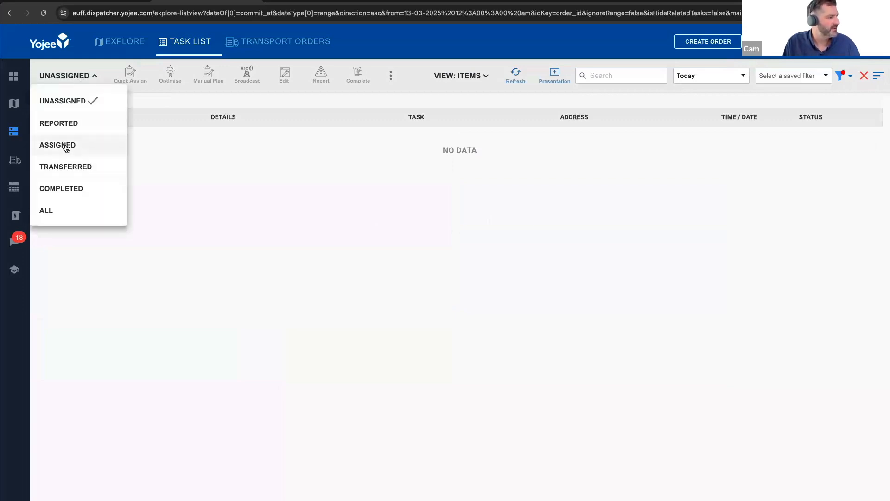
pyautogui.click(67, 147)
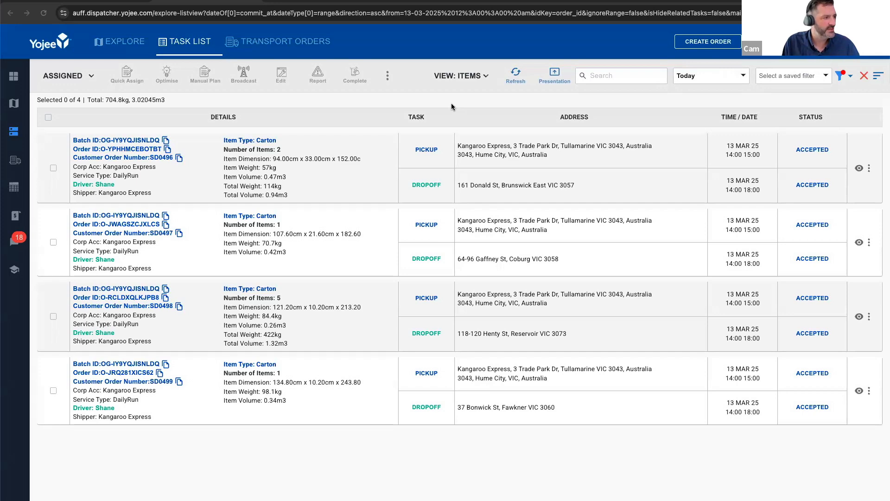
# Clear the active filters and apply the saved Express filter to the task list.
pyautogui.click(863, 78)
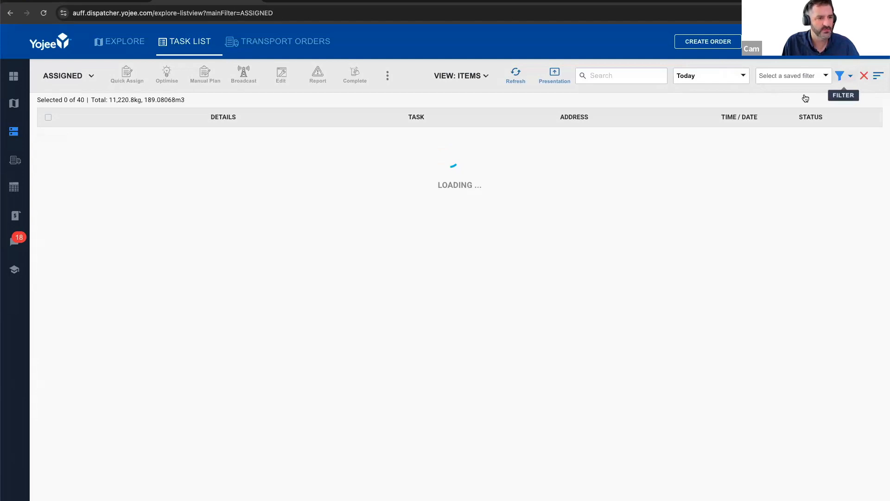
pyautogui.click(807, 75)
pyautogui.click(774, 93)
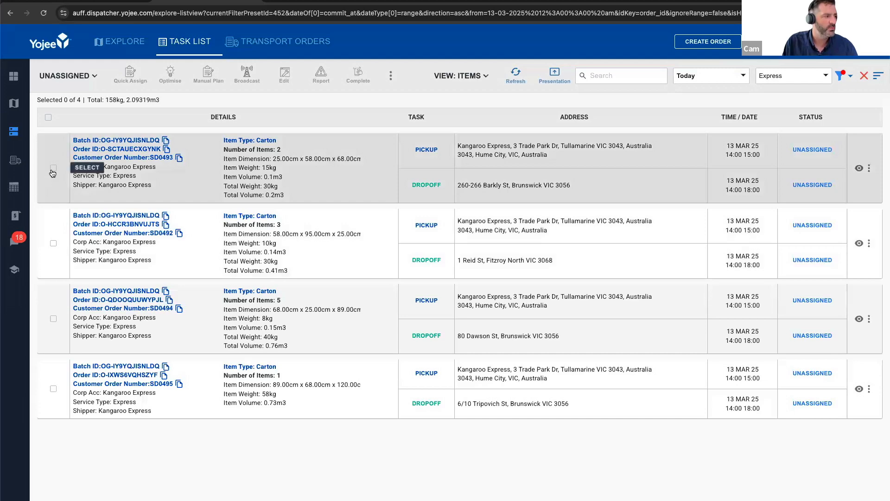
pyautogui.click(53, 168)
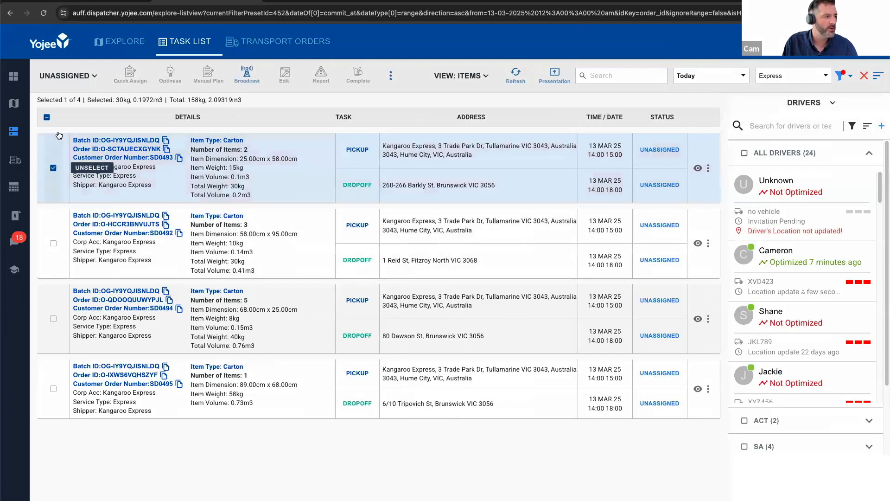
pyautogui.click(48, 117)
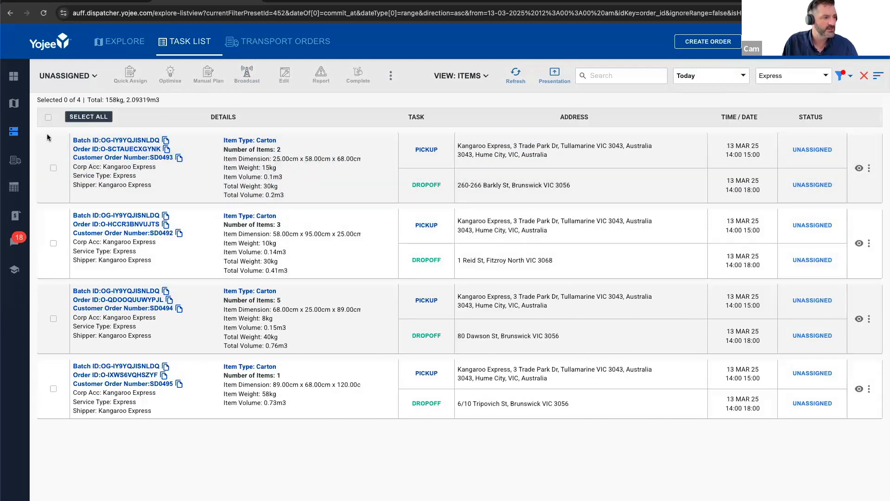
pyautogui.click(48, 116)
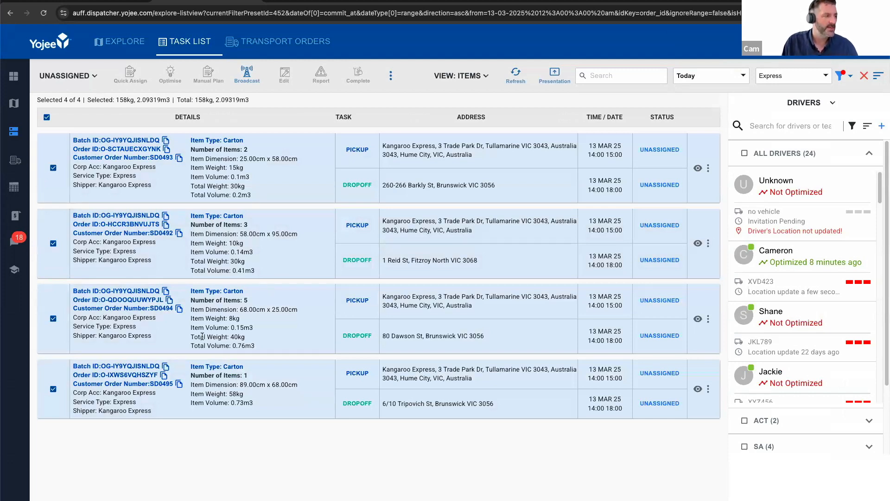
pyautogui.click(46, 116)
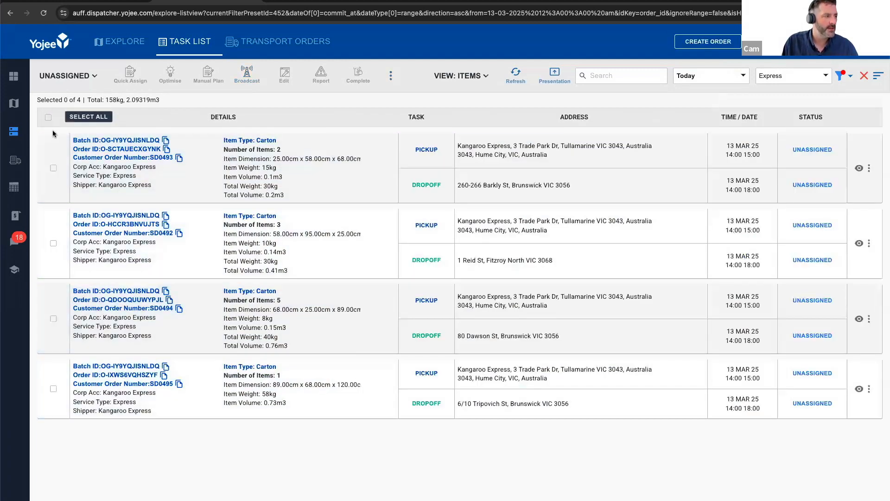
pyautogui.click(53, 172)
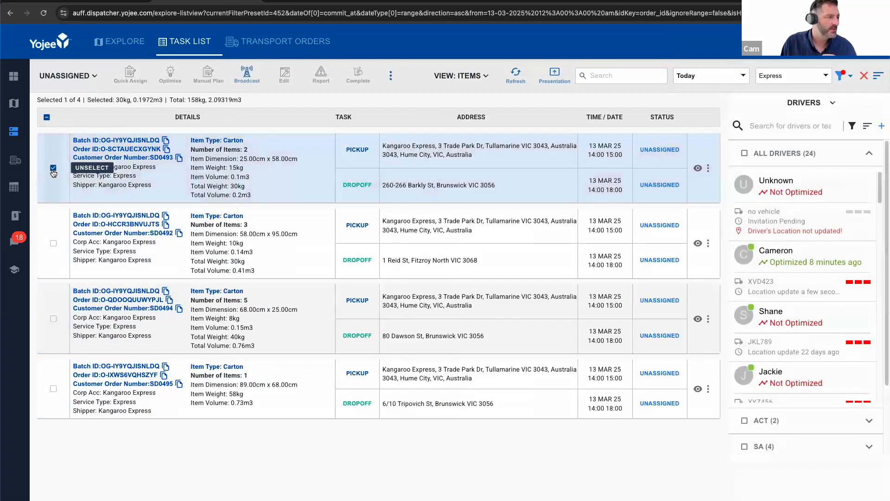
pyautogui.click(47, 118)
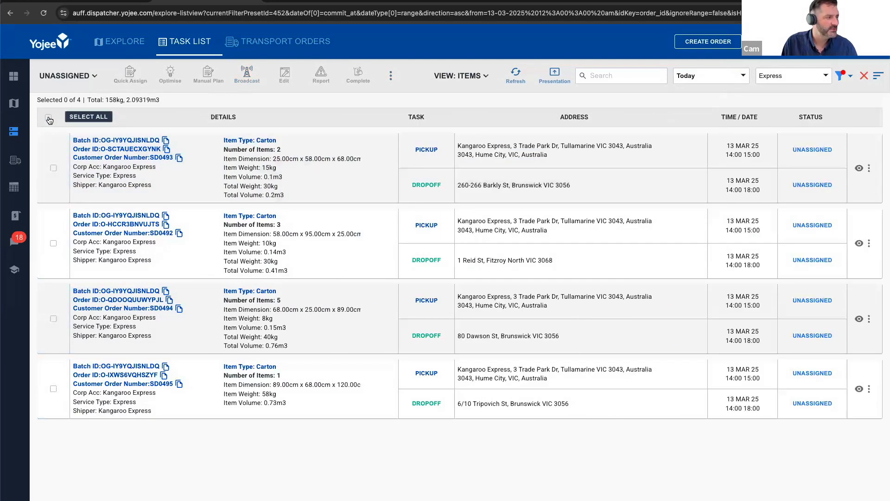
pyautogui.click(47, 118)
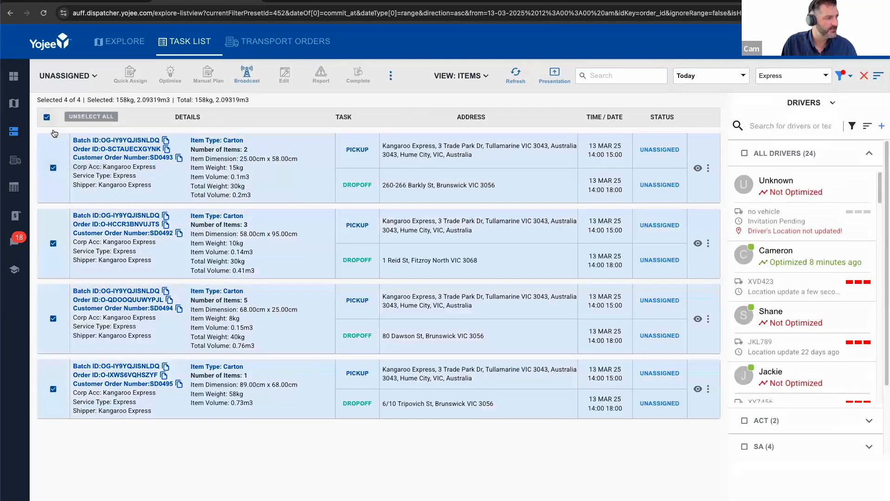
pyautogui.click(47, 118)
# Keep only the first Express order, with two cartons for Brunswick, selected and select the VIC driver team.
pyautogui.click(53, 171)
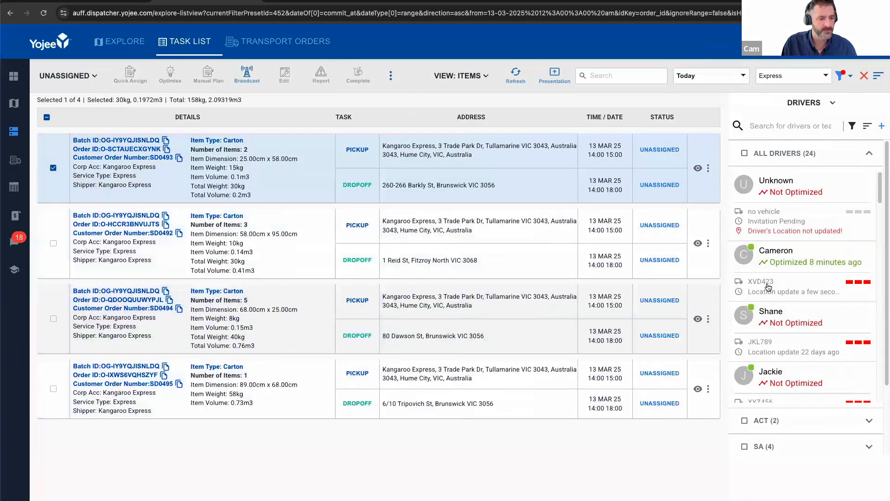
pyautogui.scroll(-3, 831, 421)
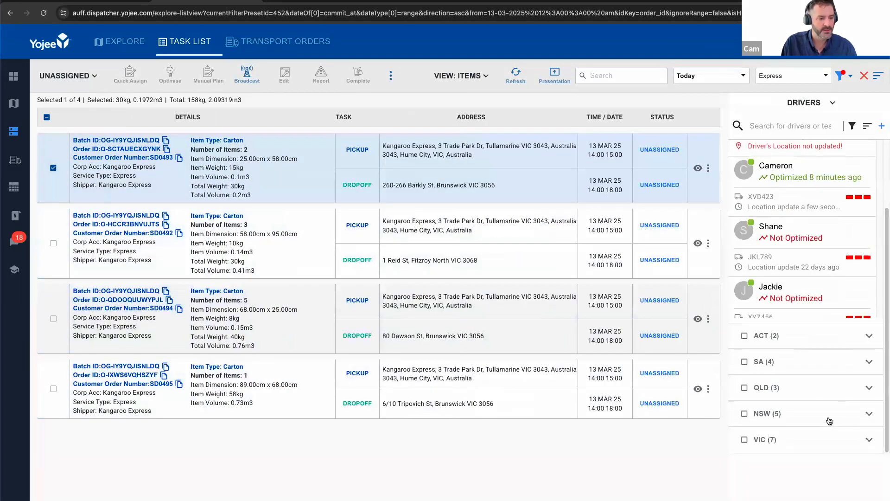
pyautogui.click(745, 440)
pyautogui.click(868, 441)
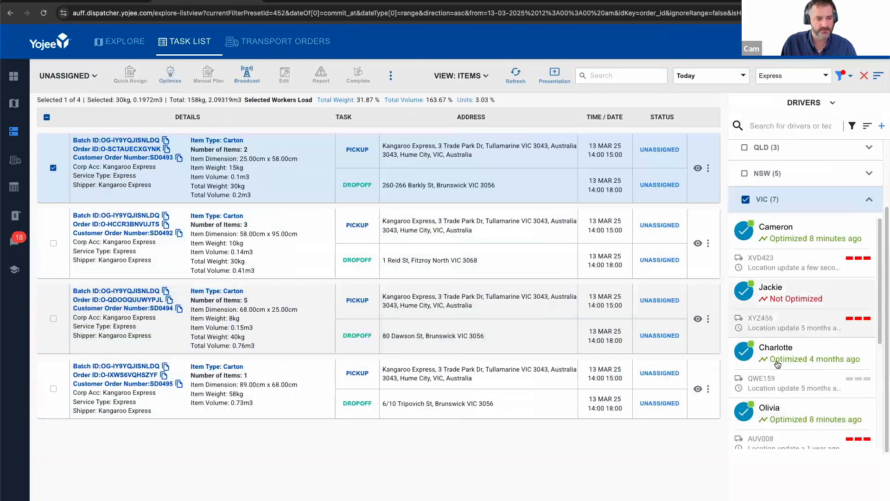
pyautogui.scroll(-5, 806, 382)
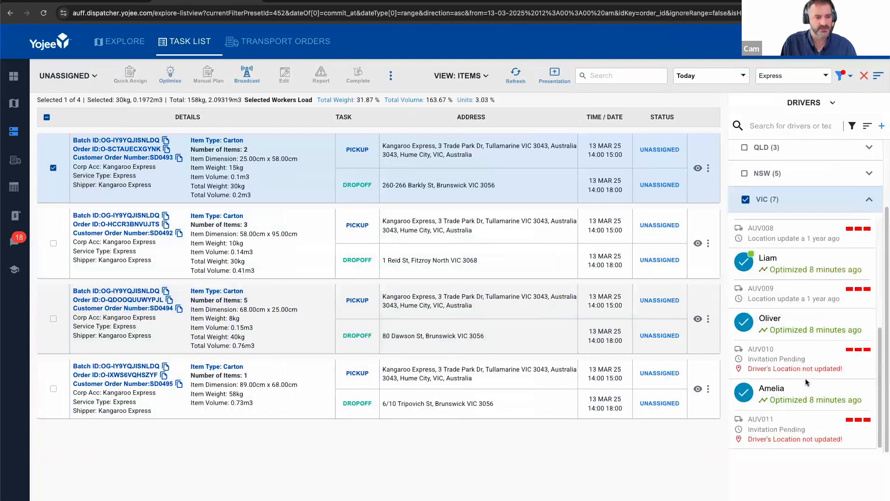
pyautogui.scroll(8, 807, 381)
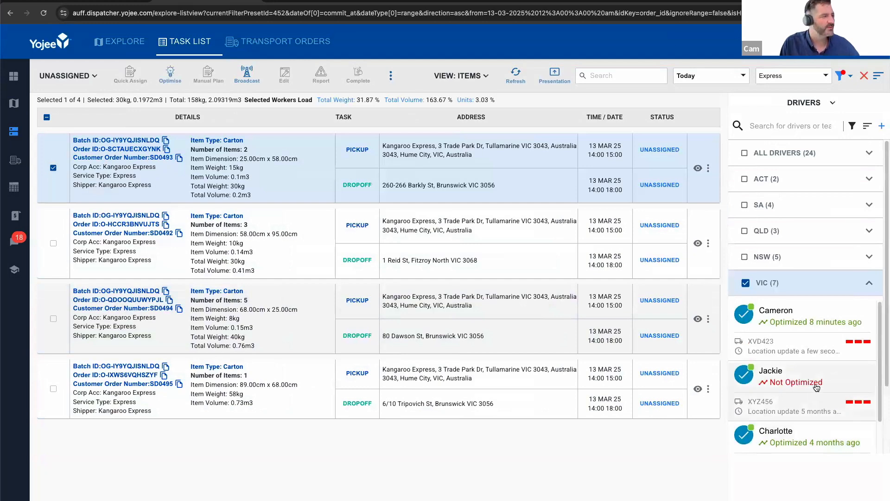
# Start a broadcast of the selected order and set its timer to 60 minutes.
pyautogui.click(245, 77)
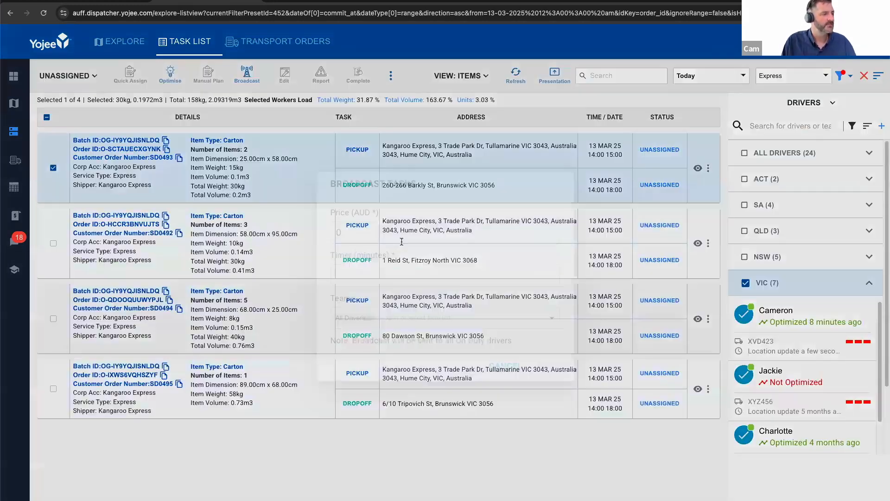
pyautogui.click(406, 234)
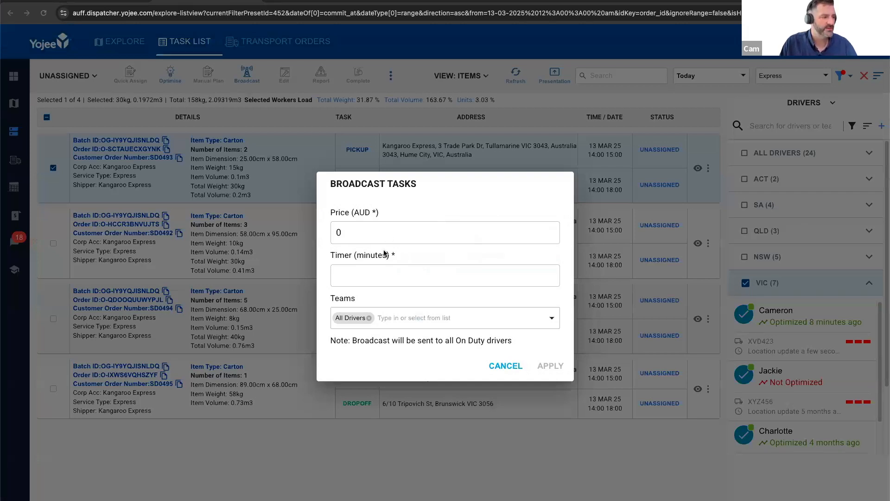
pyautogui.click(350, 274)
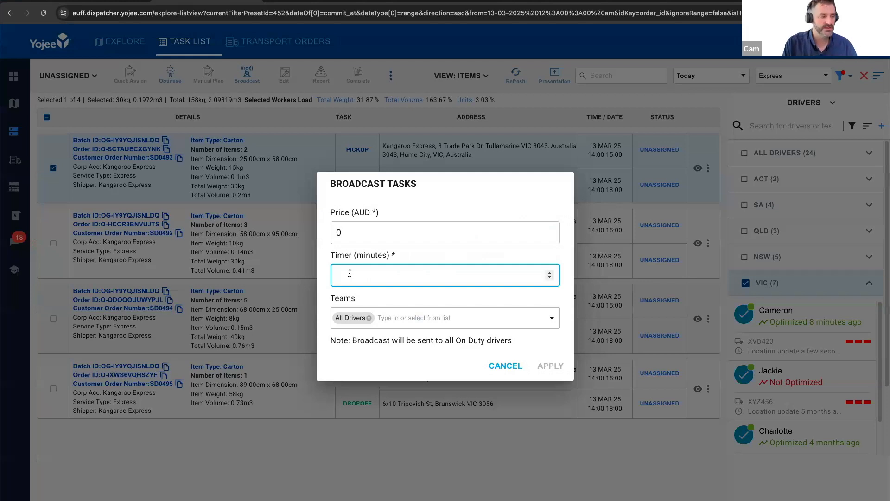
pyautogui.write('60')
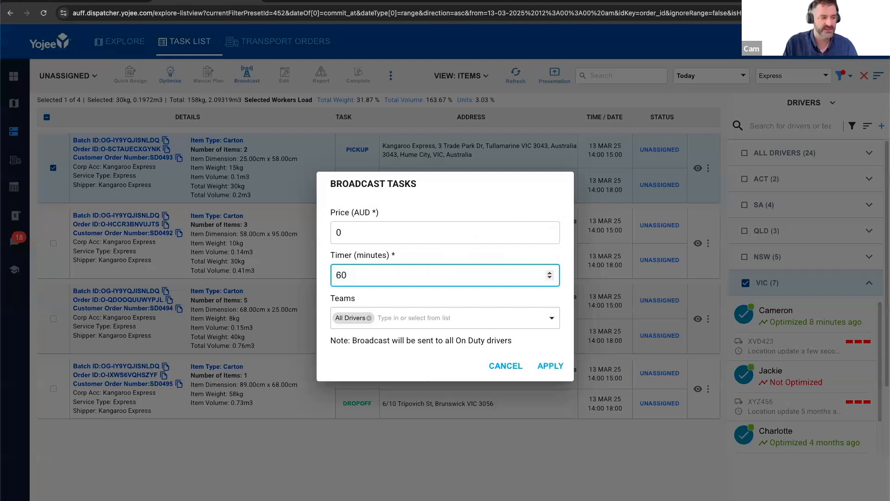
# Restrict the broadcast to the VIC team instead of All Drivers and send it.
pyautogui.click(417, 318)
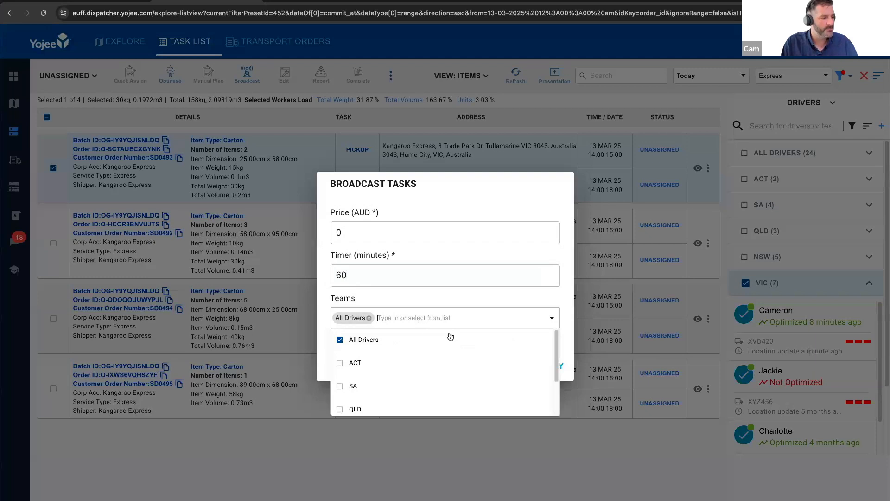
pyautogui.scroll(-2, 427, 362)
pyautogui.scroll(2, 491, 373)
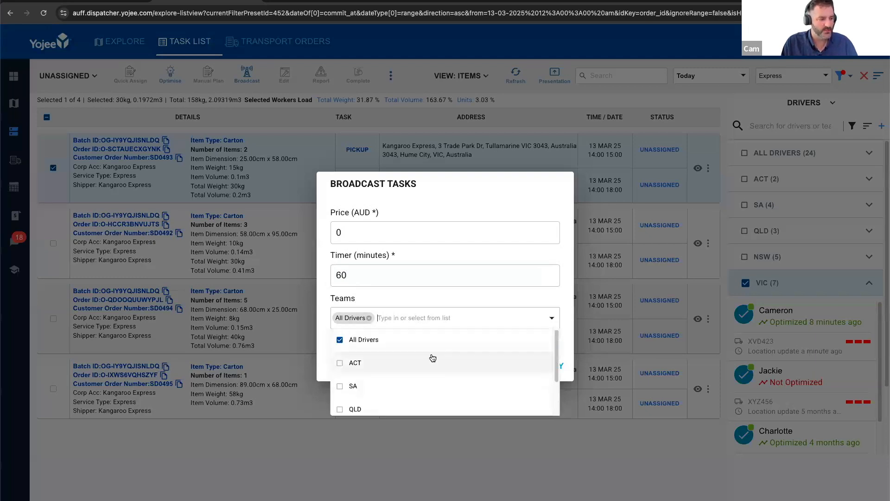
pyautogui.scroll(-2, 394, 352)
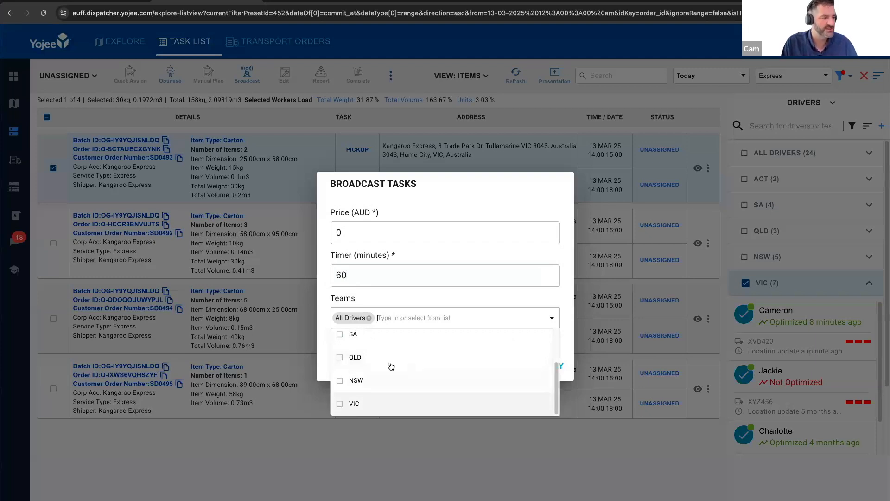
pyautogui.scroll(2, 391, 366)
pyautogui.scroll(-2, 371, 370)
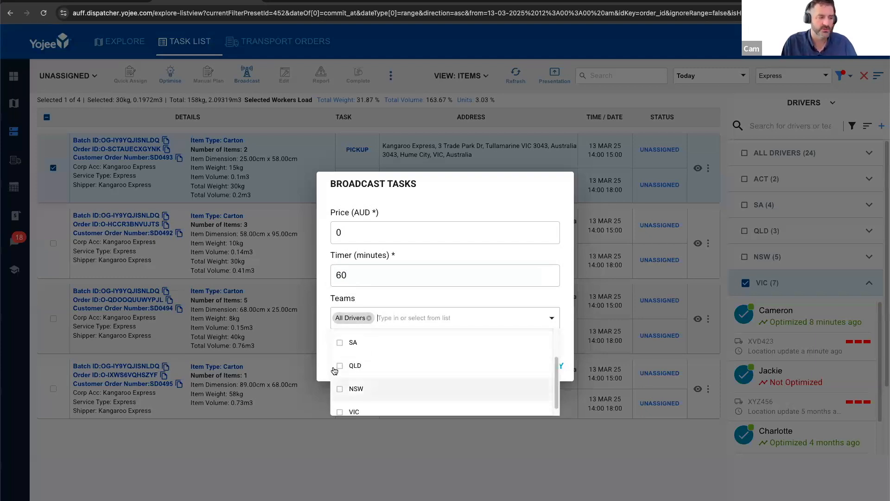
pyautogui.click(338, 369)
pyautogui.click(426, 371)
pyautogui.click(395, 406)
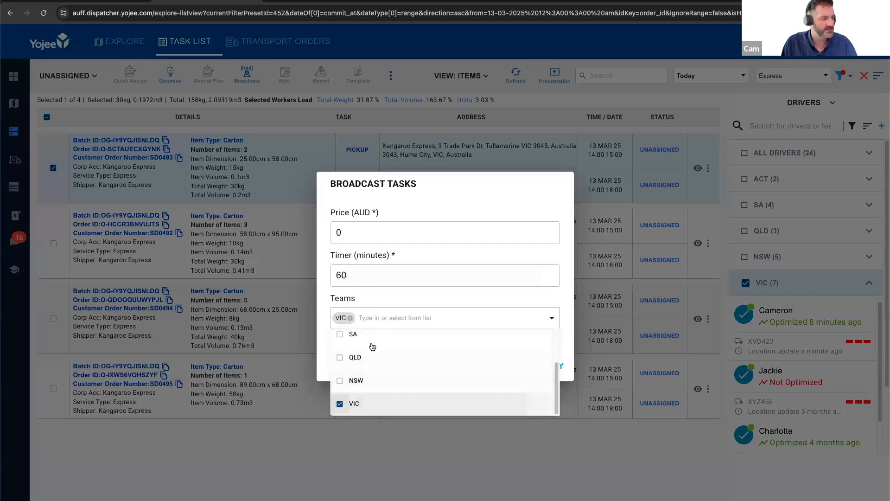
pyautogui.click(423, 296)
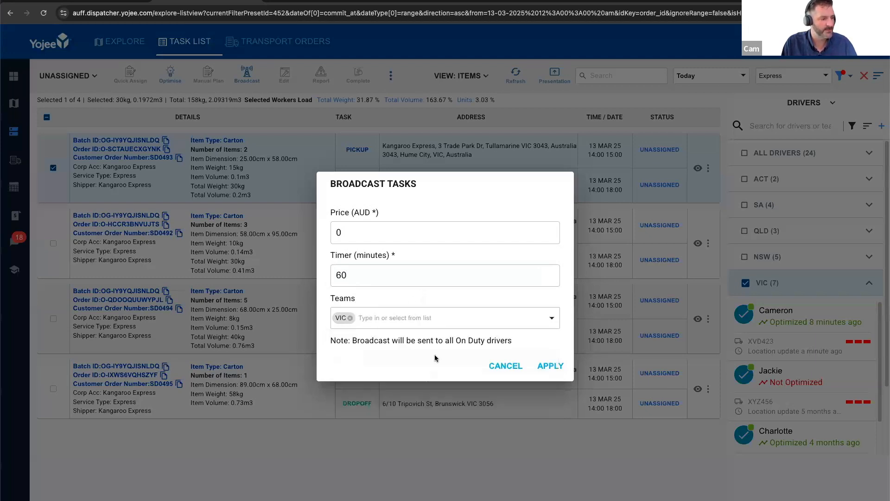
pyautogui.click(549, 368)
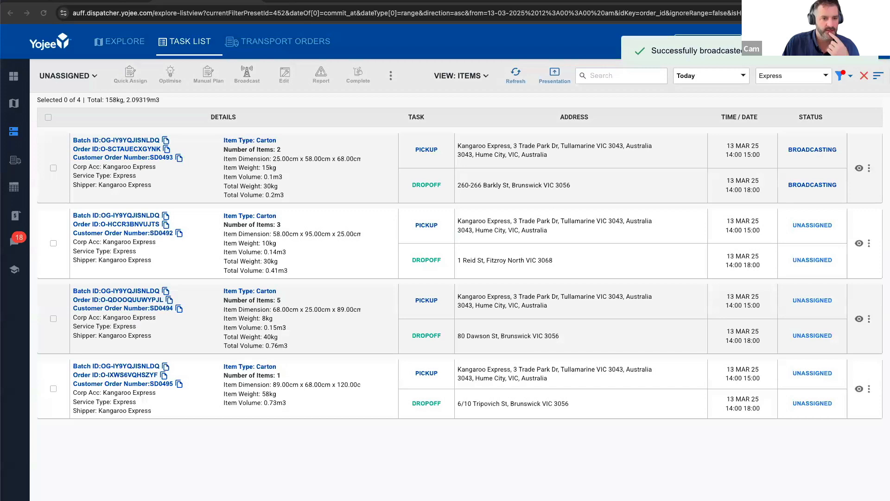
# Switch to the driver's phone app, open the newly available assignment and look over its pickup and dropoff.
pyautogui.moveTo(889, 60); pyautogui.dragTo(624, 45)
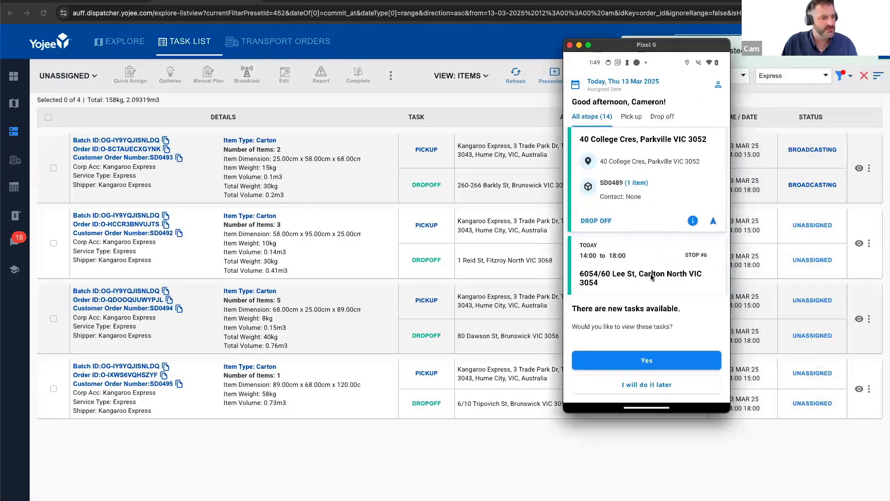
pyautogui.click(704, 358)
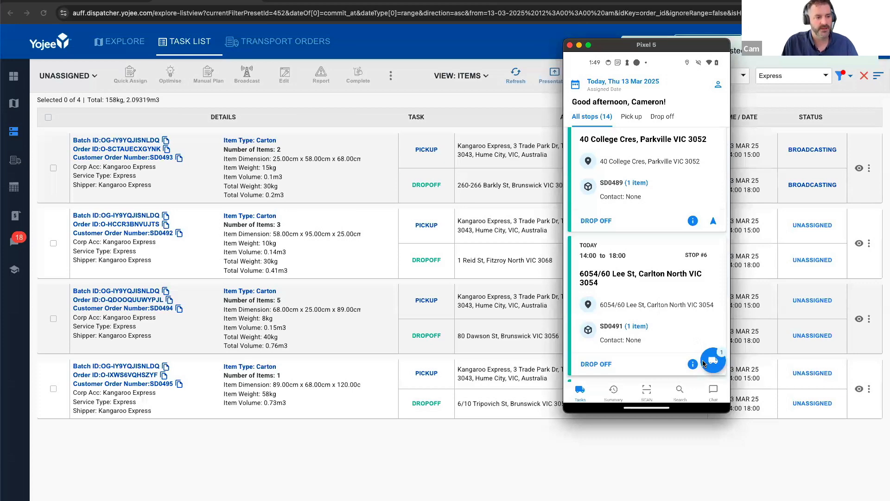
pyautogui.click(704, 363)
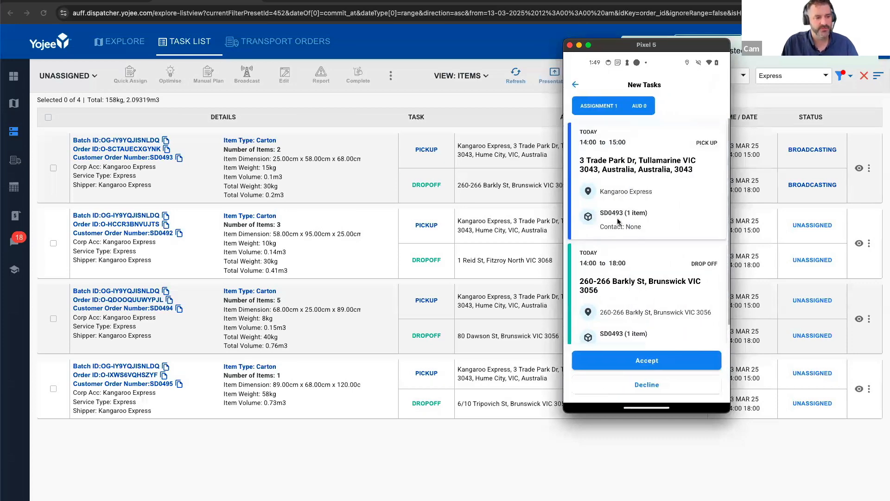
pyautogui.scroll(-1, 633, 239)
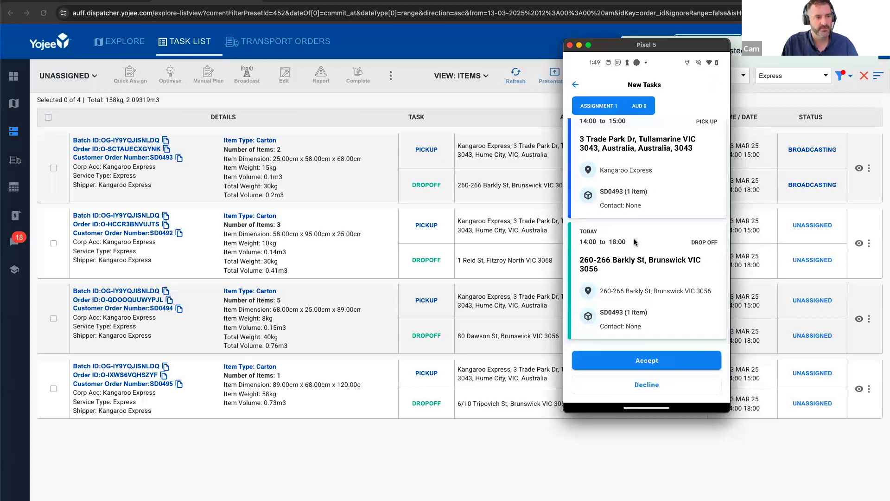
pyautogui.scroll(1, 638, 245)
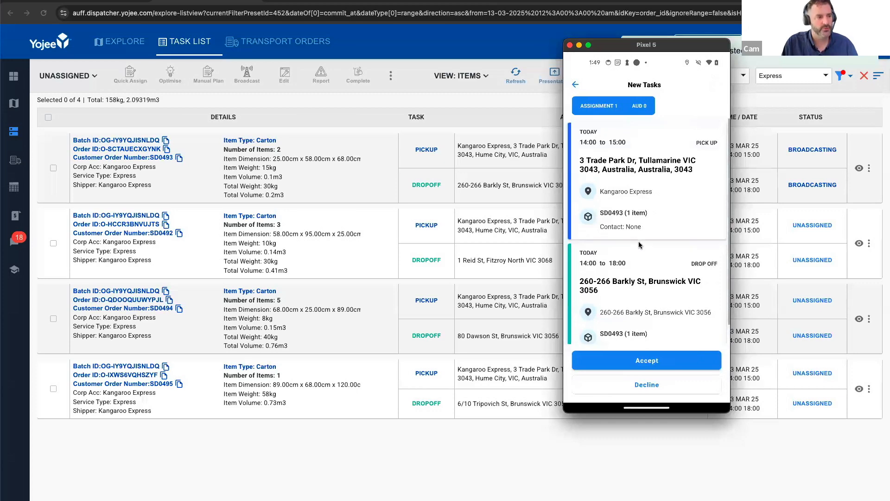
# Examine the pickup stop's map and order information, and return to the new assignment.
pyautogui.click(650, 189)
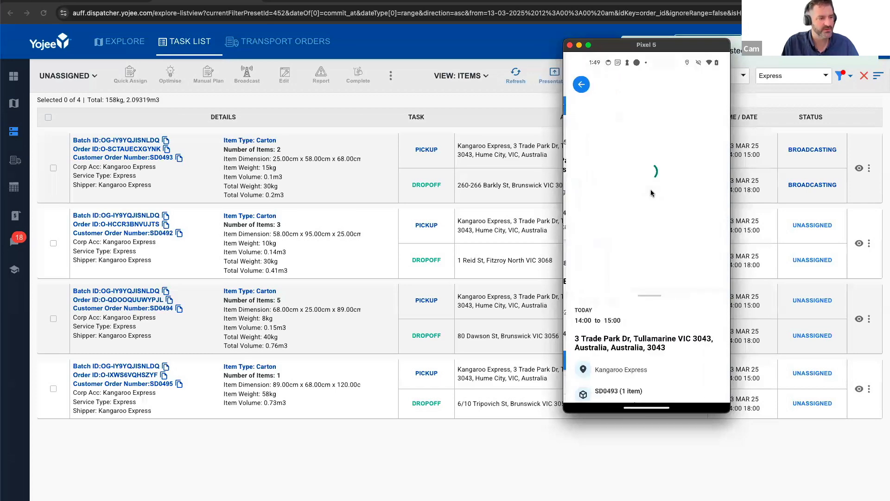
pyautogui.moveTo(664, 318); pyautogui.dragTo(653, 108)
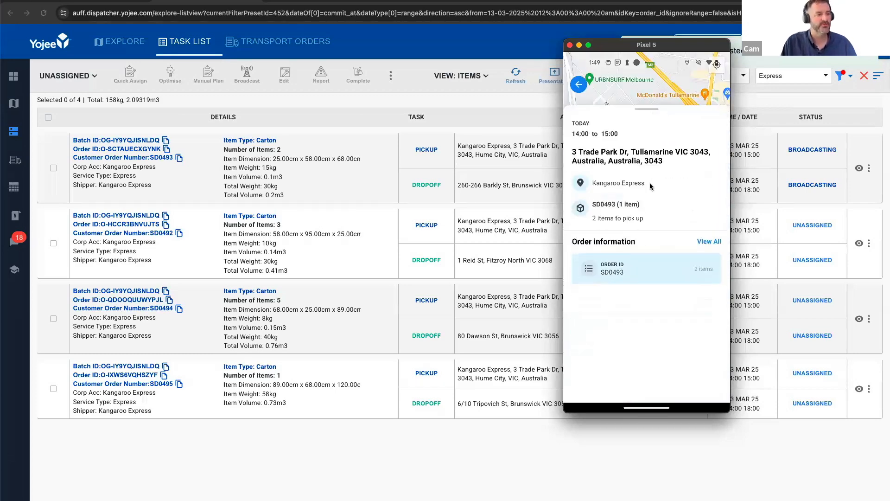
pyautogui.moveTo(650, 183); pyautogui.dragTo(646, 362)
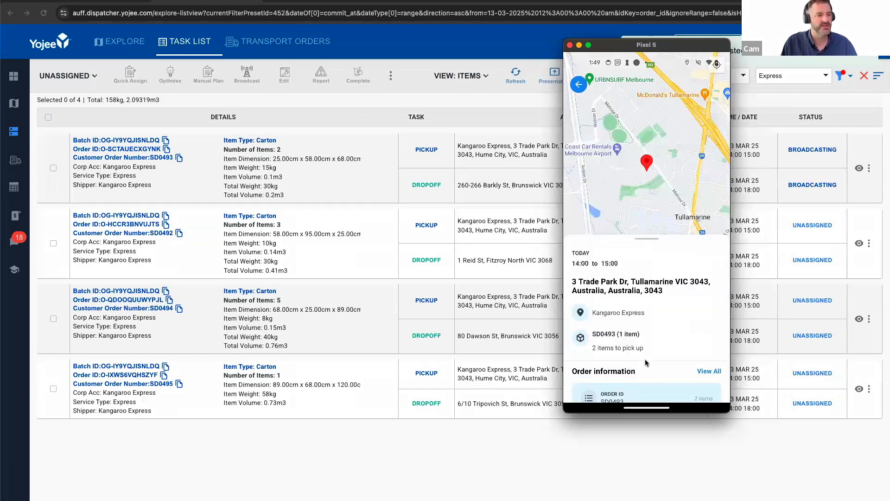
pyautogui.click(579, 86)
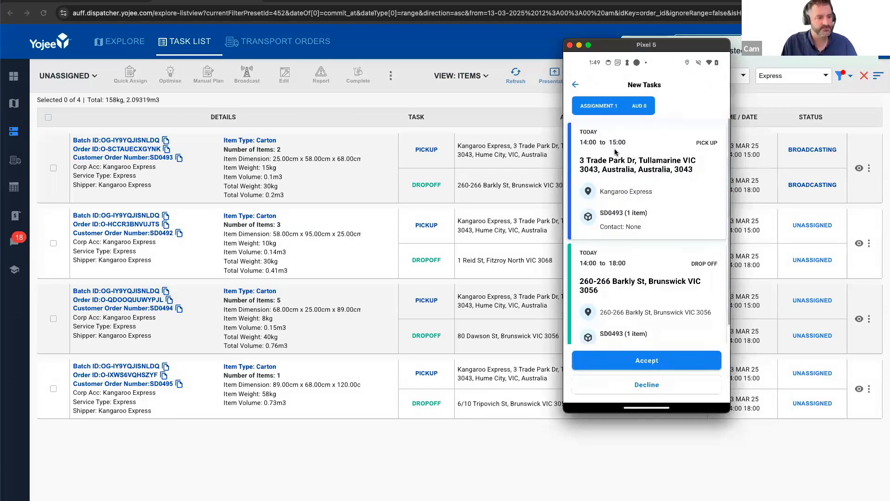
pyautogui.scroll(-2, 640, 226)
pyautogui.scroll(2, 640, 228)
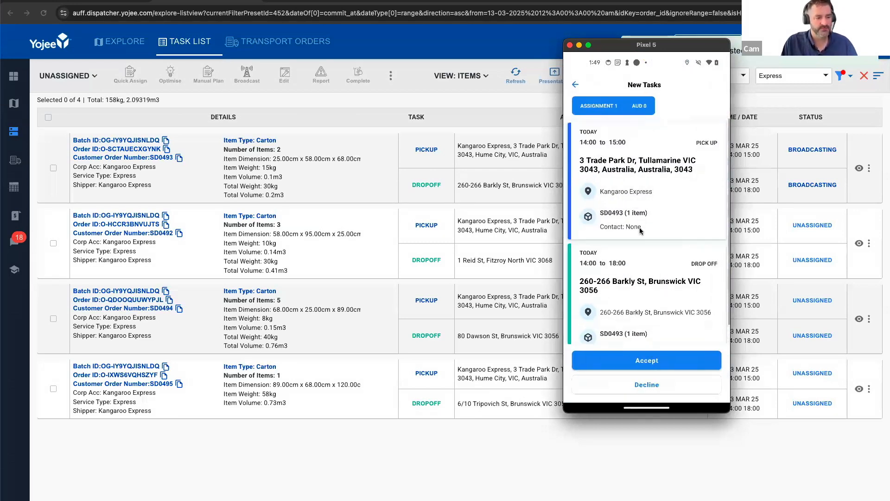
# Accept the broadcast assignment in the driver's app, and switch back to the Yojee dispatcher to refresh the task list.
pyautogui.click(654, 365)
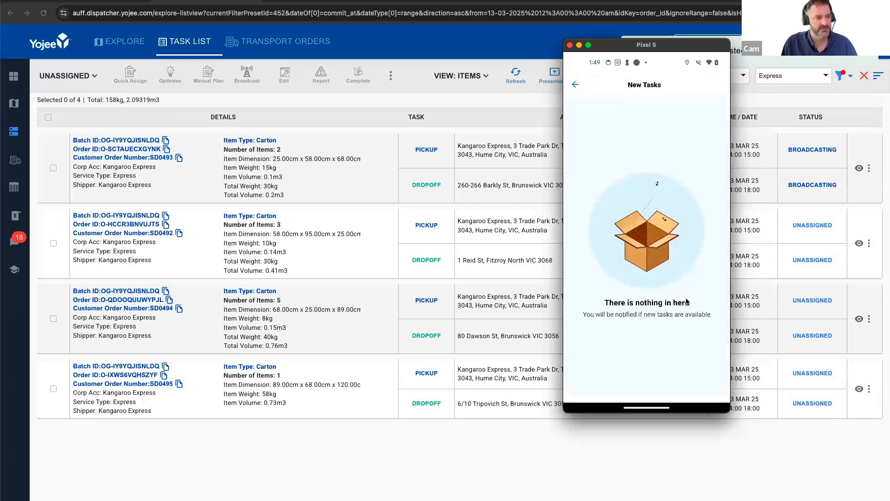
pyautogui.click(575, 86)
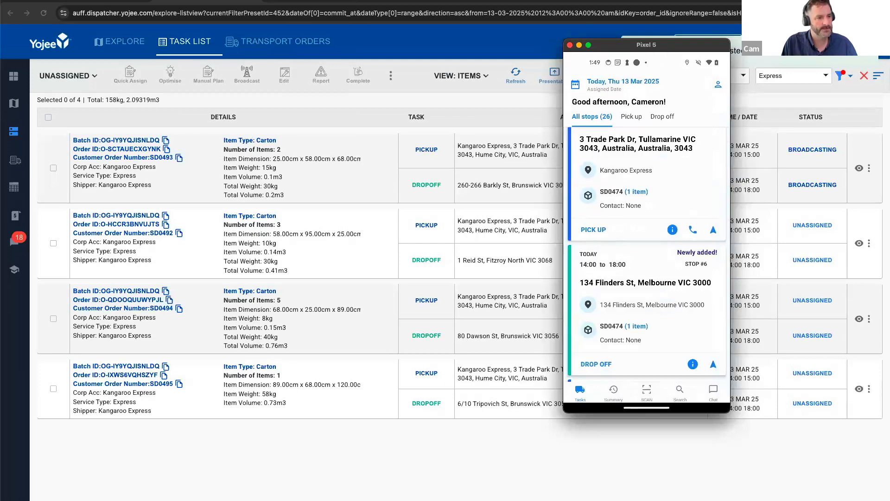
pyautogui.click(825, 97)
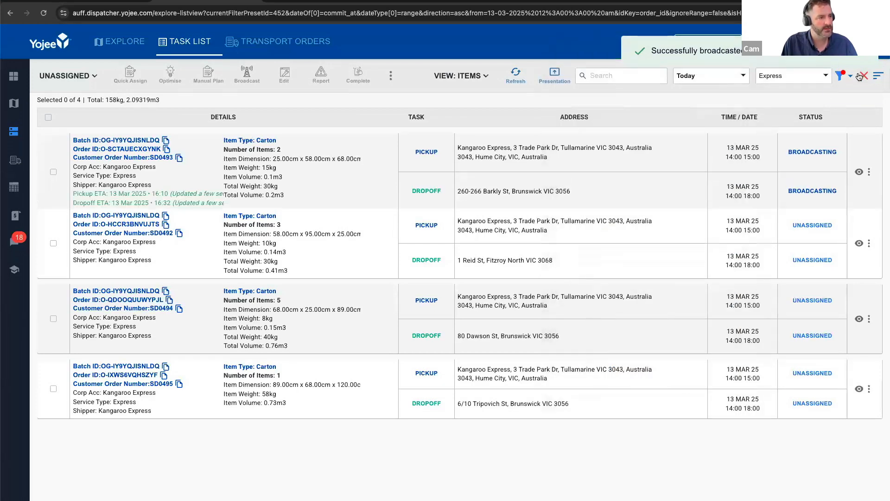
pyautogui.click(518, 78)
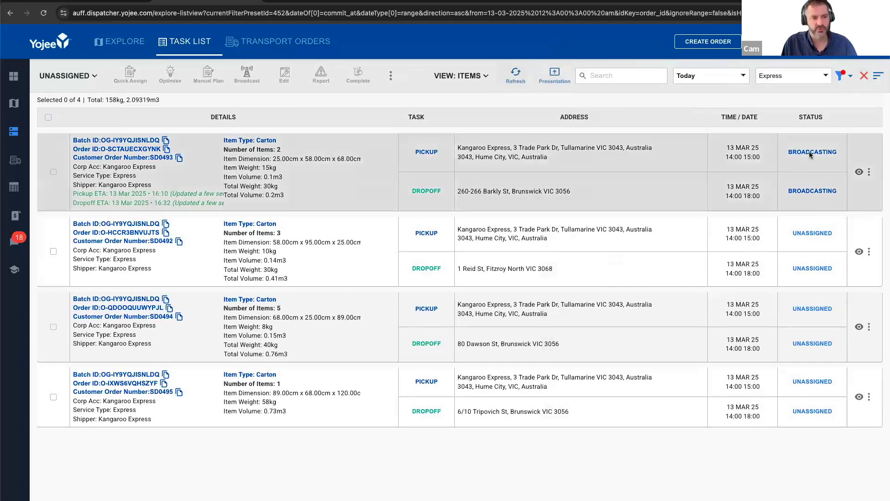
pyautogui.click(517, 78)
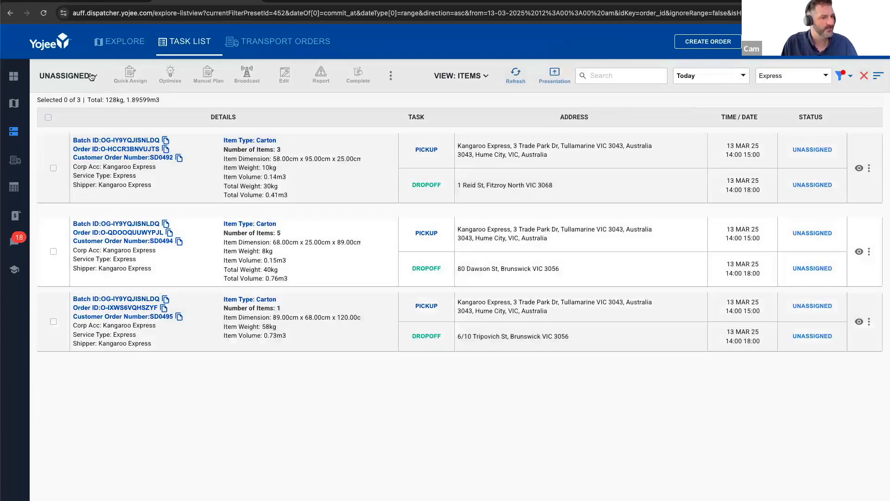
# Broadcast the first listed Express order to the VIC team only, with a 60-minute timer.
pyautogui.click(53, 168)
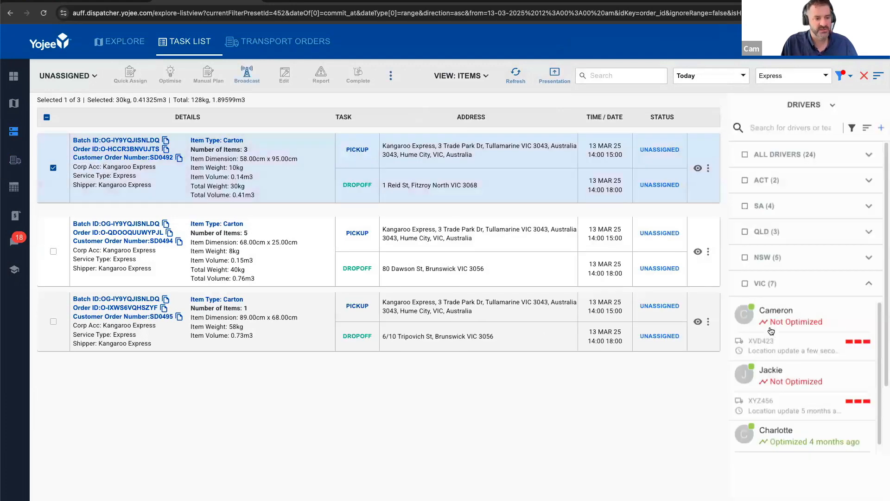
pyautogui.click(245, 76)
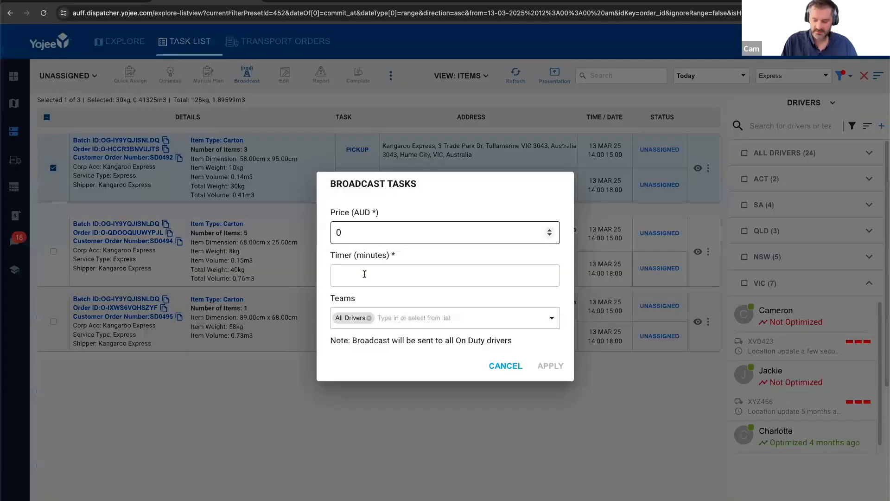
pyautogui.click(365, 274)
pyautogui.write('60')
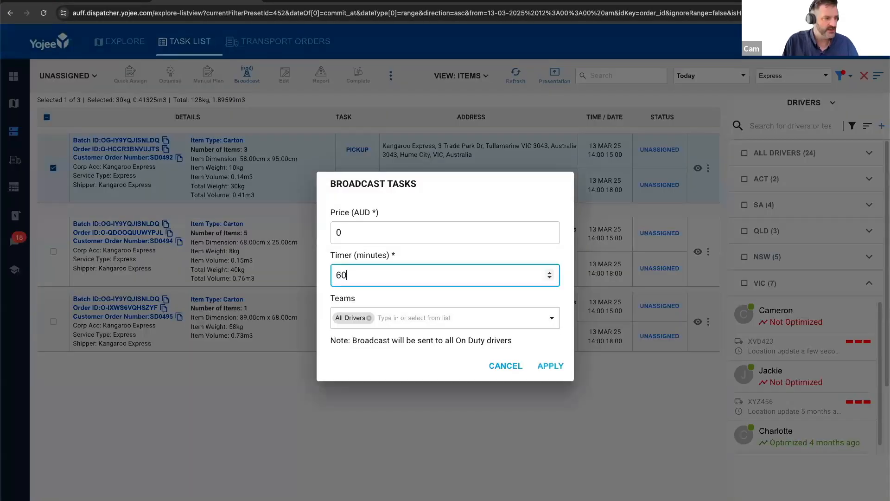
pyautogui.click(552, 315)
pyautogui.scroll(-2, 427, 354)
pyautogui.click(344, 406)
pyautogui.click(480, 305)
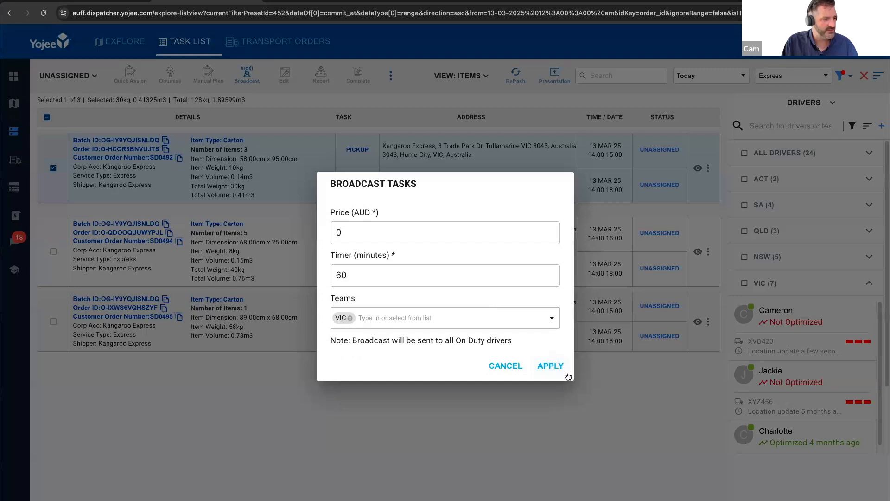
pyautogui.click(554, 368)
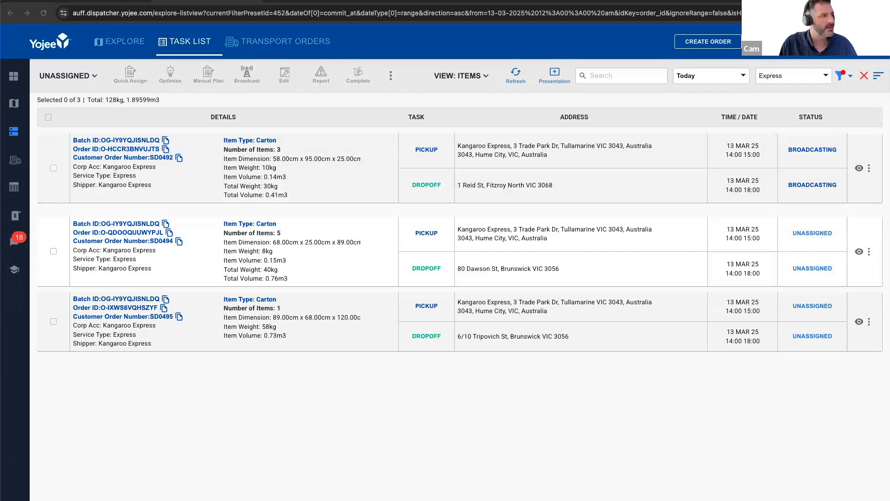
# Switch to the Monthly Customer Training presentation in Google Slides and show the Summary slide.
pyautogui.click(84, 1)
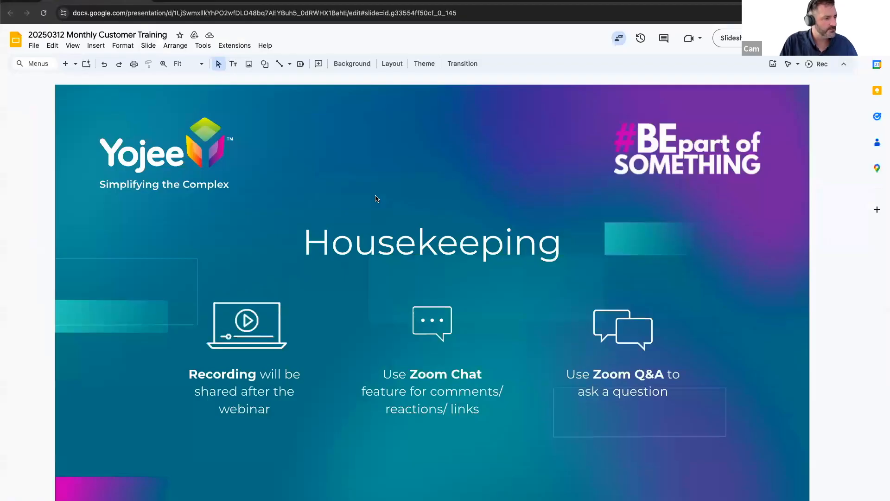
pyautogui.press('Down')
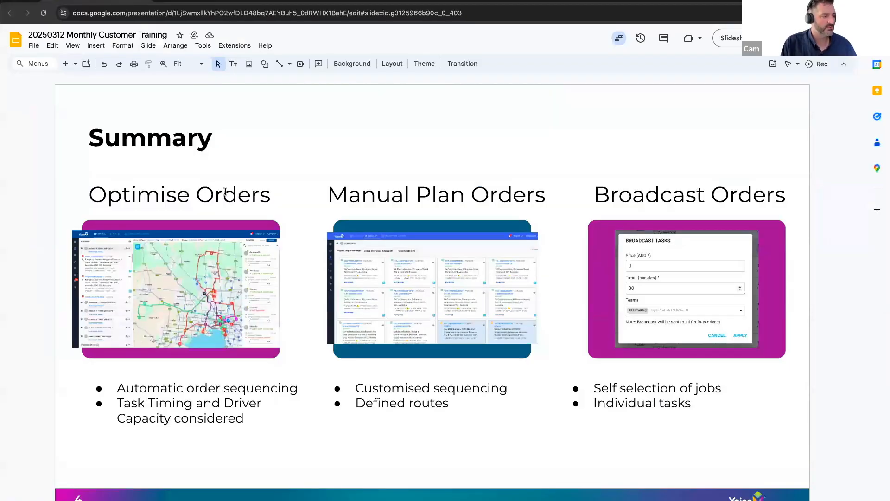
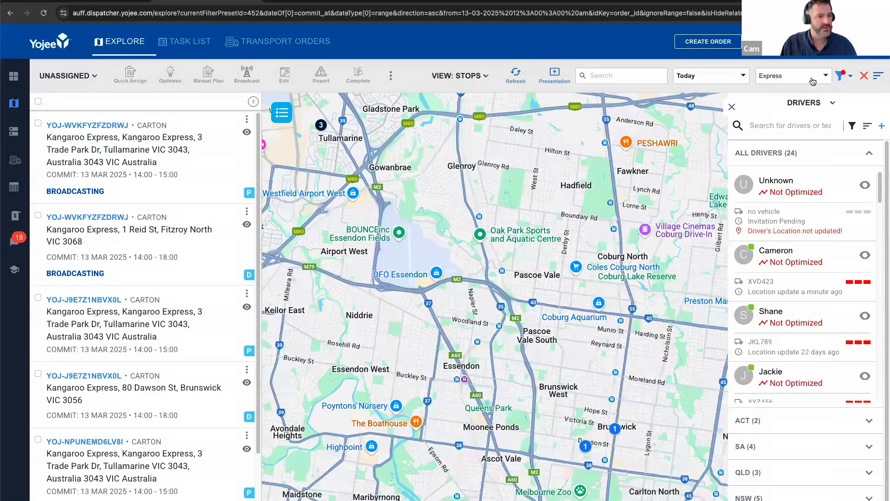
# Clear the Express filter in the Yojee dispatcher and limit the map to Assigned tasks of the driver who accepted the broadcast.
pyautogui.click(850, 78)
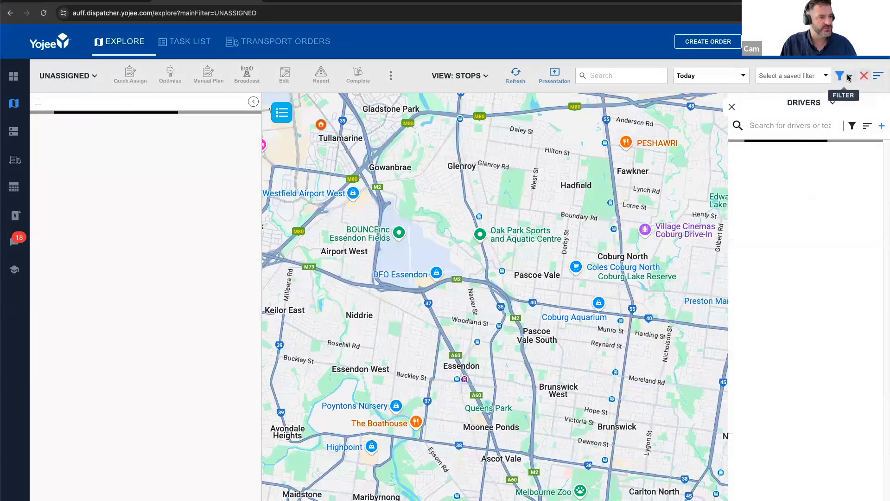
pyautogui.click(841, 75)
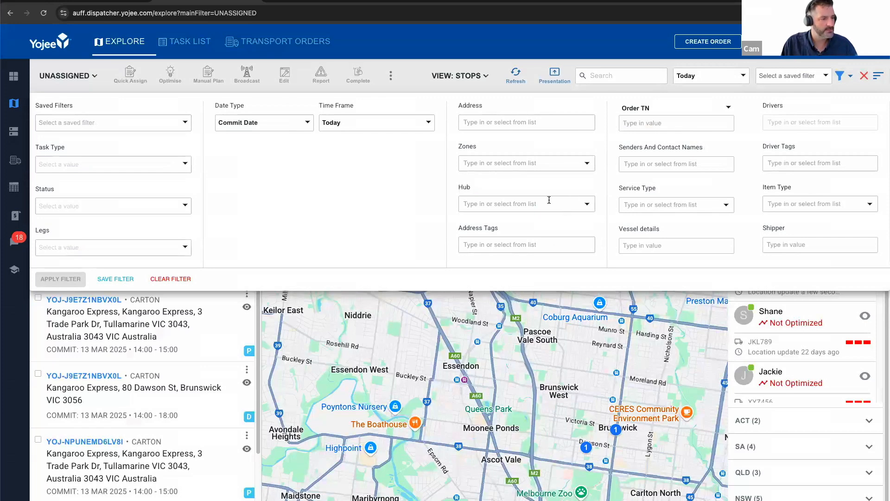
pyautogui.click(88, 77)
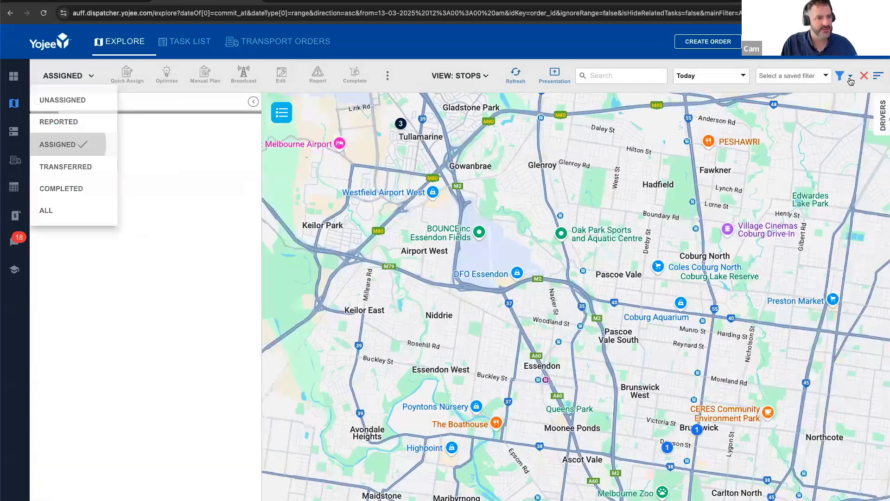
pyautogui.click(850, 80)
pyautogui.click(788, 123)
pyautogui.write('camer')
pyautogui.click(794, 142)
pyautogui.click(60, 279)
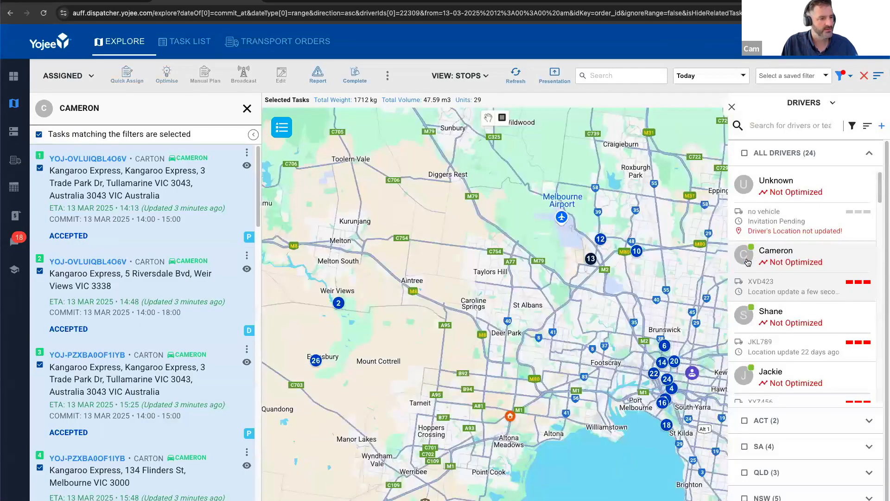
# Optimise all the filtered driver's tasks, starting at the MEL Tullamarine hub and ending at a hub, and assign the optimised route.
pyautogui.click(168, 75)
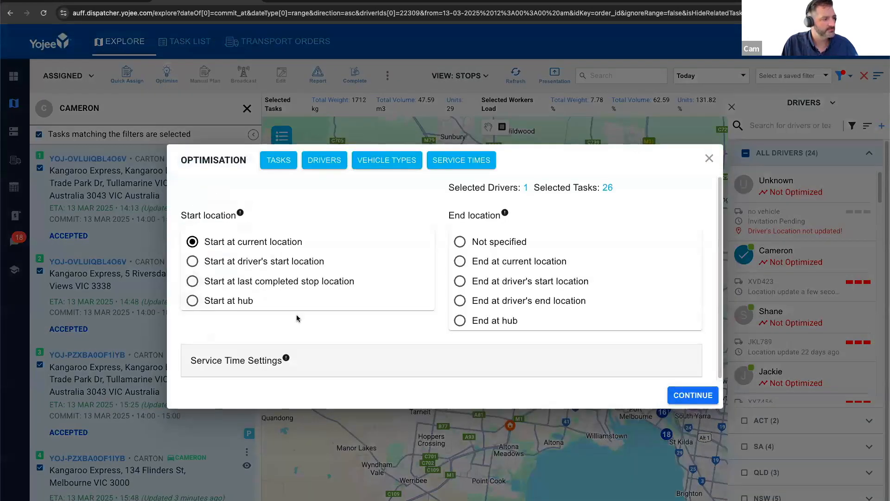
pyautogui.click(194, 300)
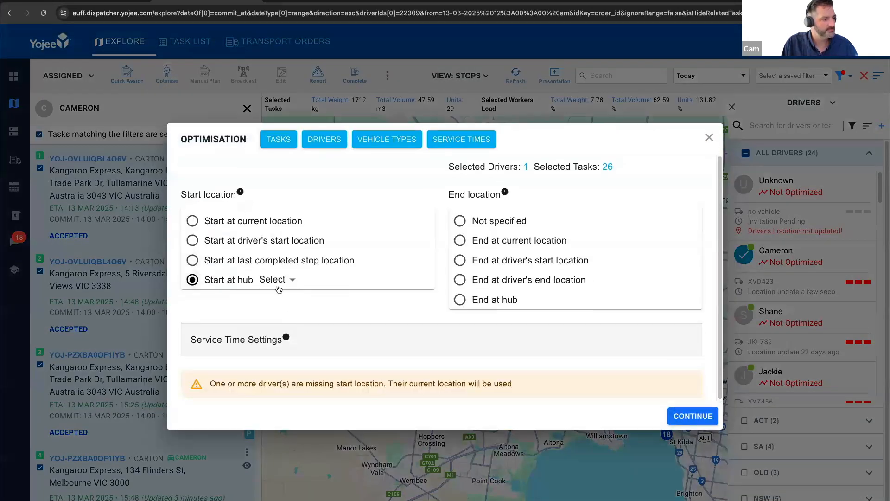
pyautogui.click(278, 280)
pyautogui.click(299, 299)
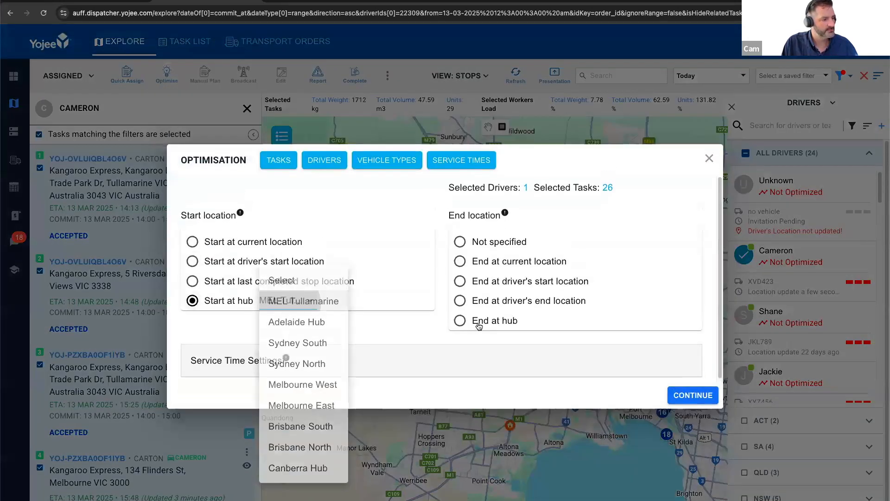
pyautogui.click(548, 319)
pyautogui.click(693, 395)
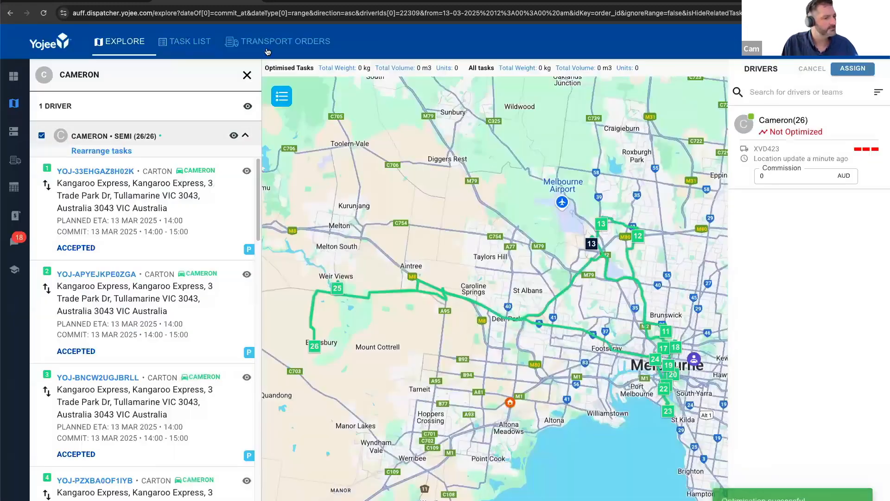
pyautogui.click(852, 75)
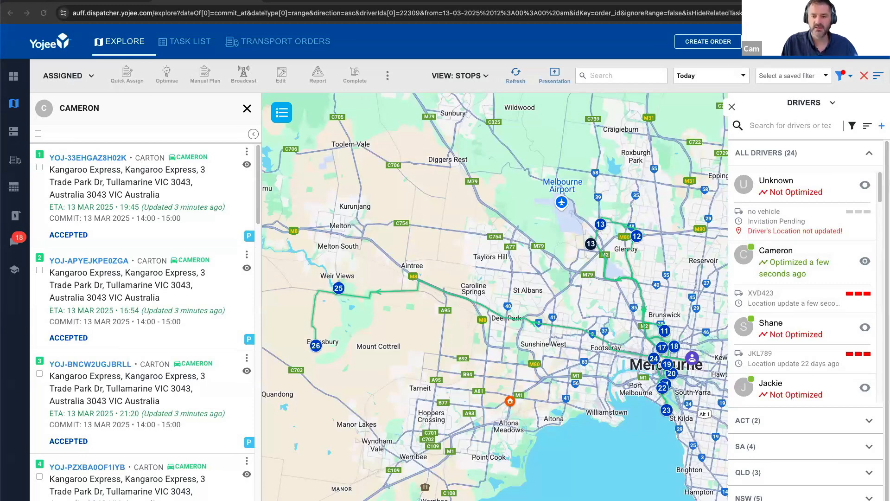
# Show the orders in the task list and apply the saved Express filter.
pyautogui.click(188, 42)
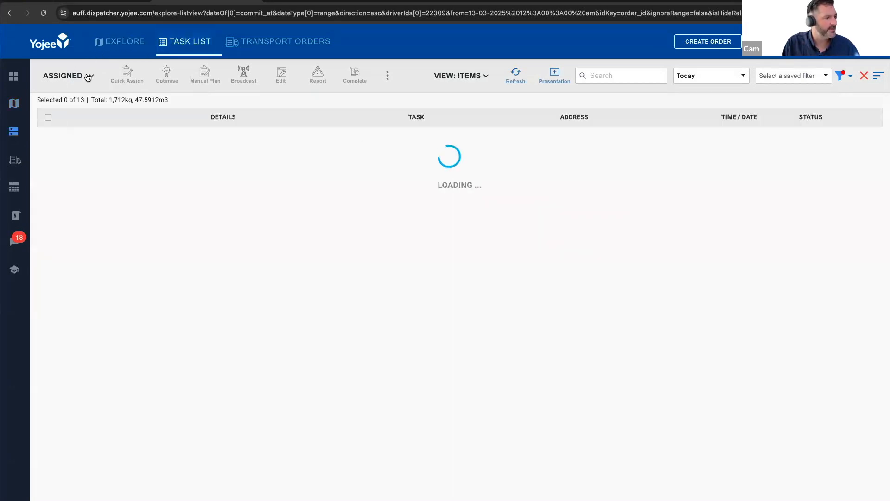
pyautogui.click(840, 75)
pyautogui.click(822, 76)
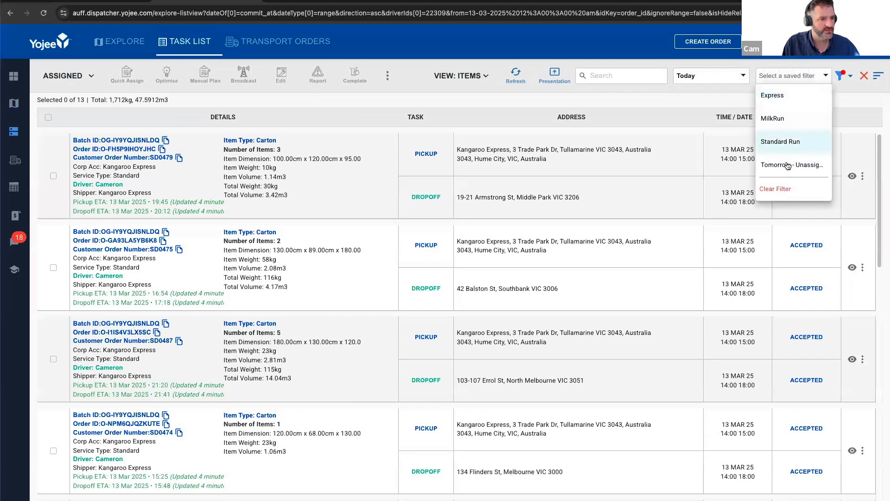
pyautogui.click(786, 96)
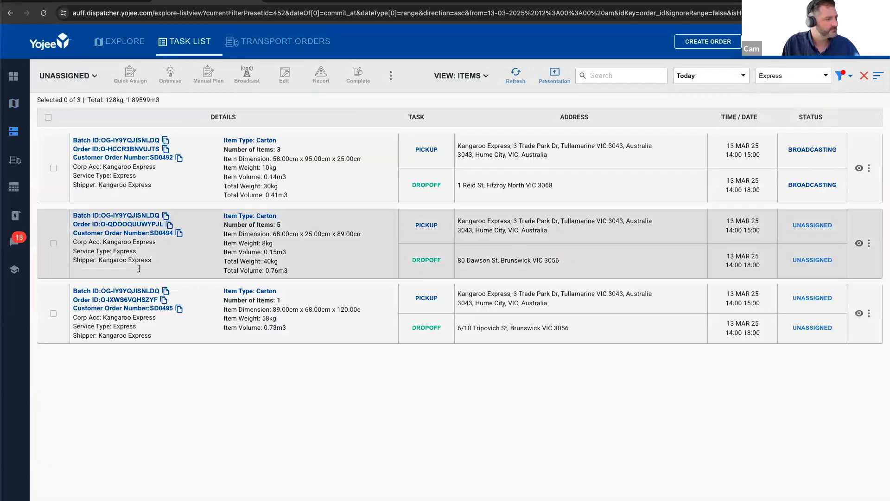
pyautogui.click(54, 244)
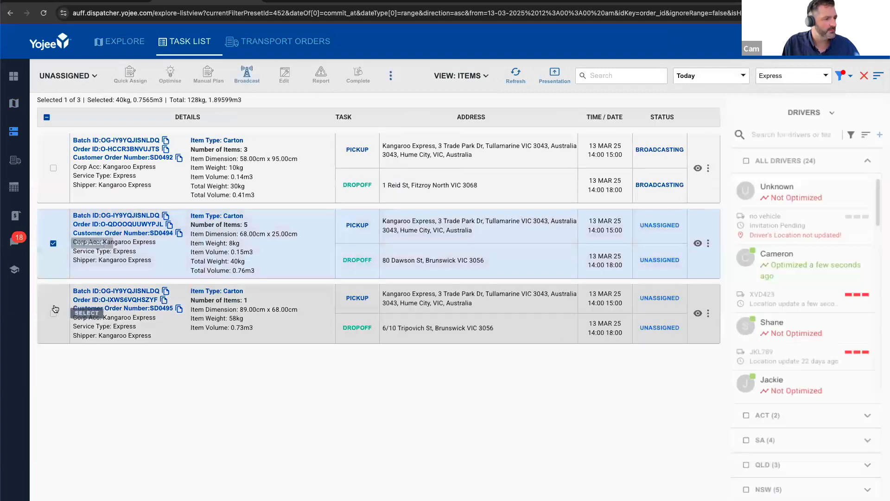
pyautogui.click(53, 314)
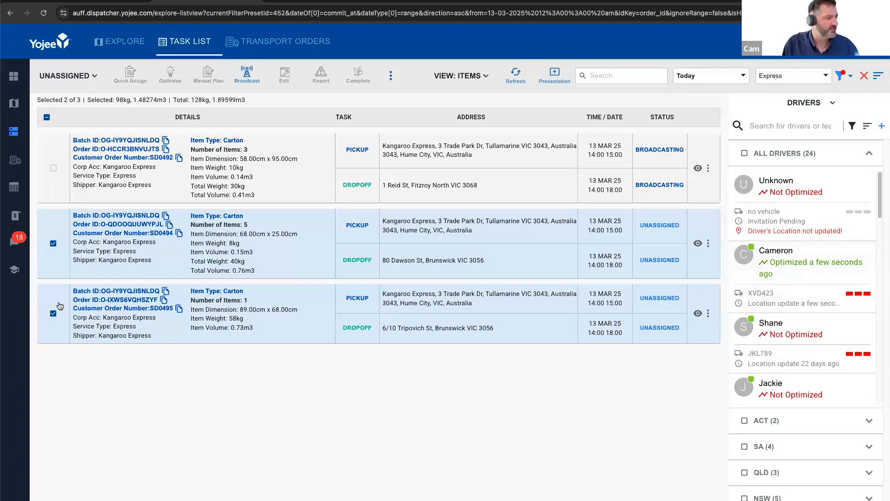
pyautogui.click(742, 256)
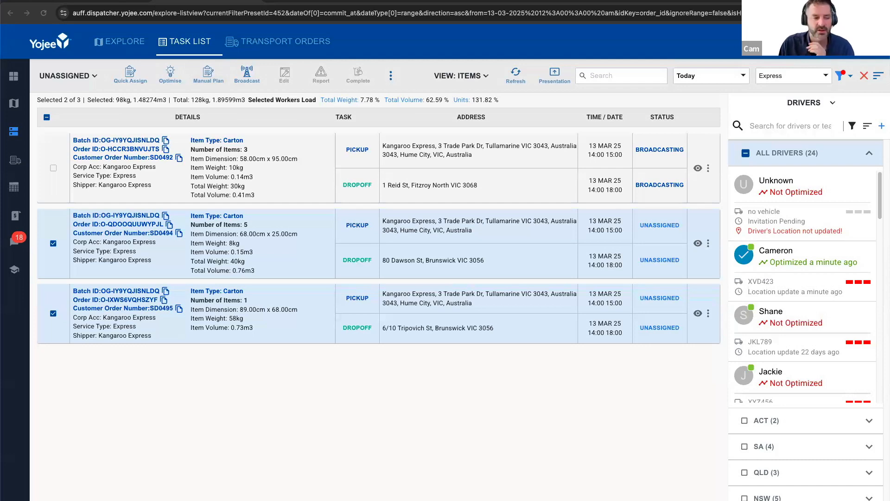
pyautogui.click(53, 243)
pyautogui.click(54, 316)
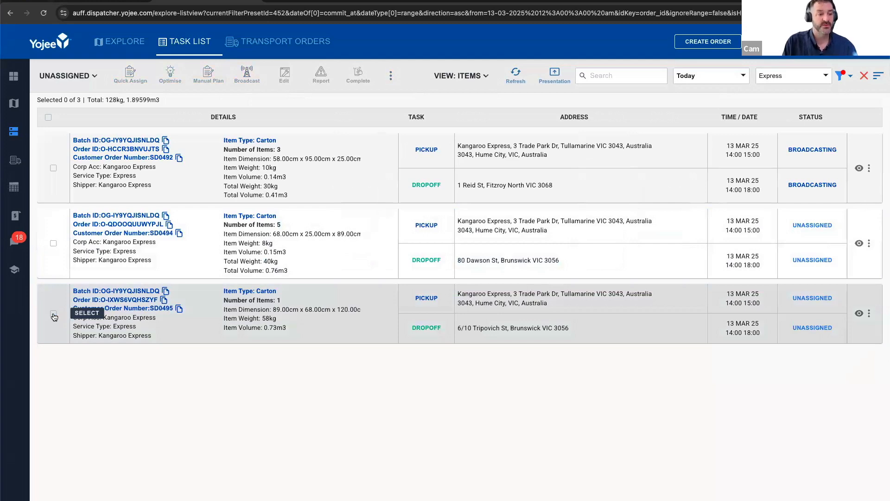
# Switch the task list to Assigned orders and clear all remaining filters.
pyautogui.click(68, 75)
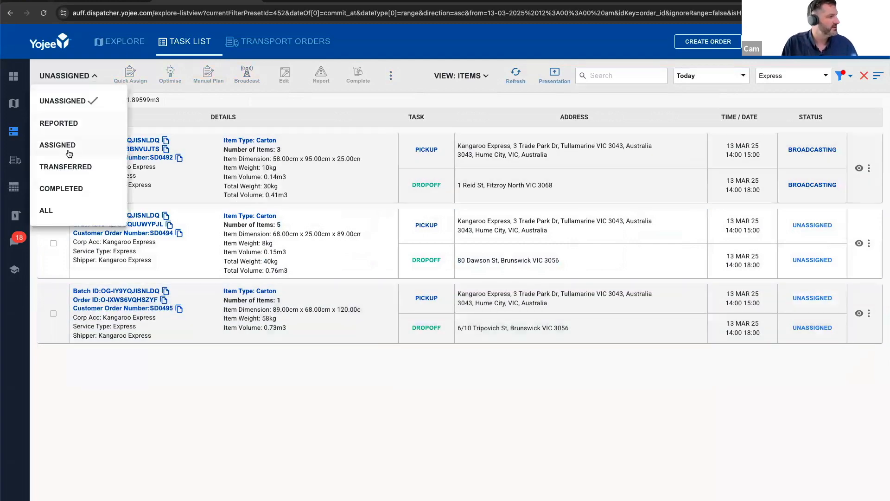
pyautogui.click(73, 151)
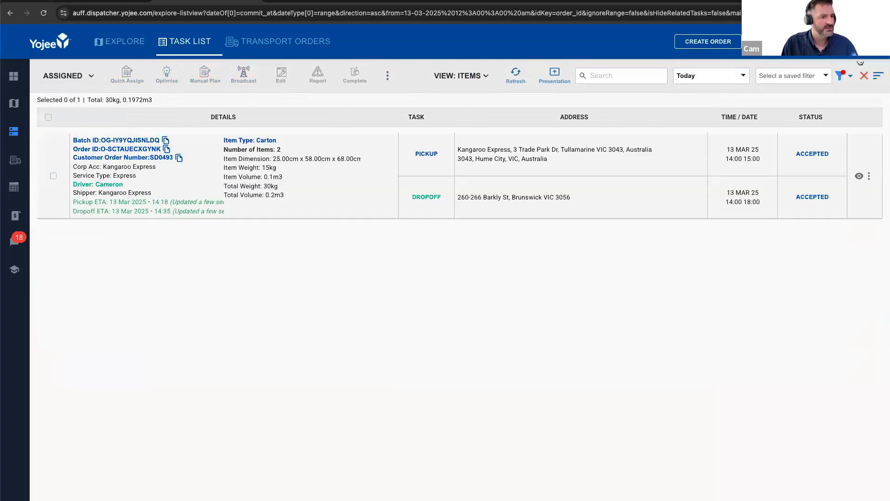
pyautogui.click(865, 77)
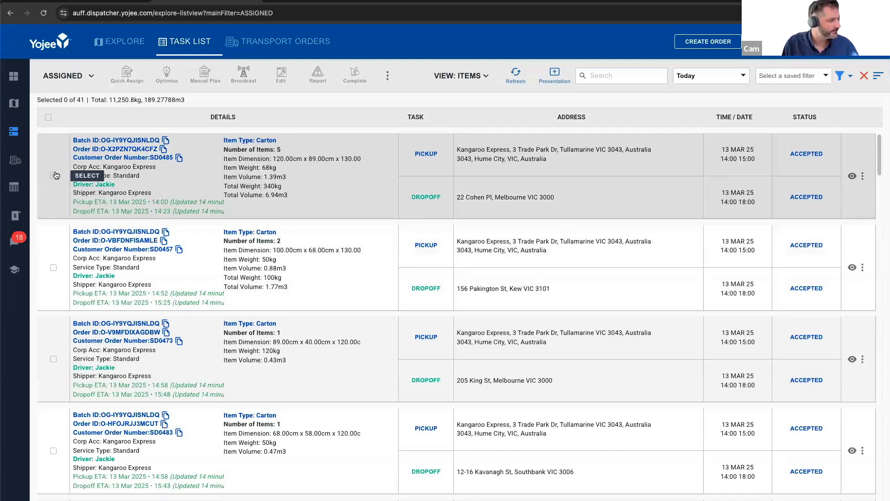
# Reassign the top three assigned orders to the third listed driver with Quick Assign.
pyautogui.click(54, 267)
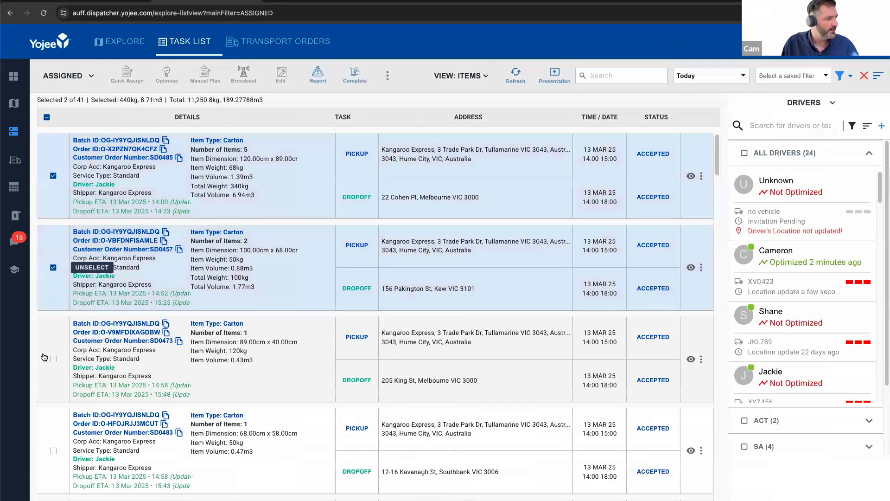
pyautogui.click(53, 359)
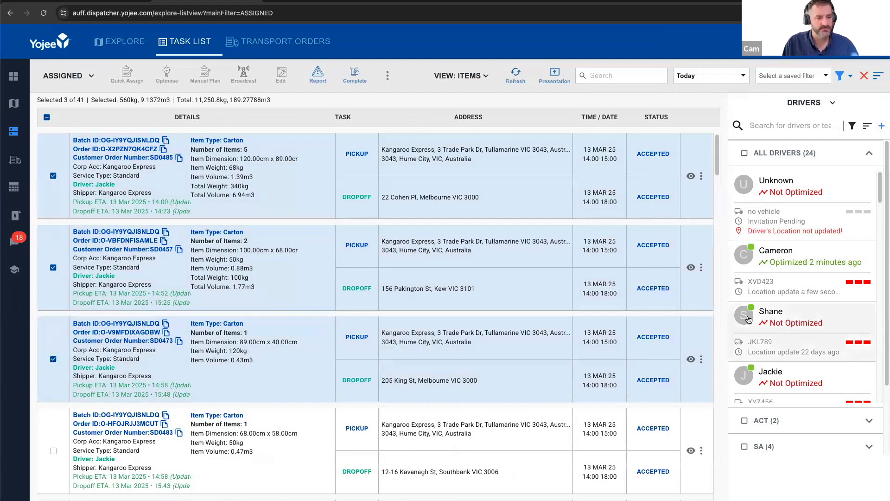
pyautogui.click(749, 320)
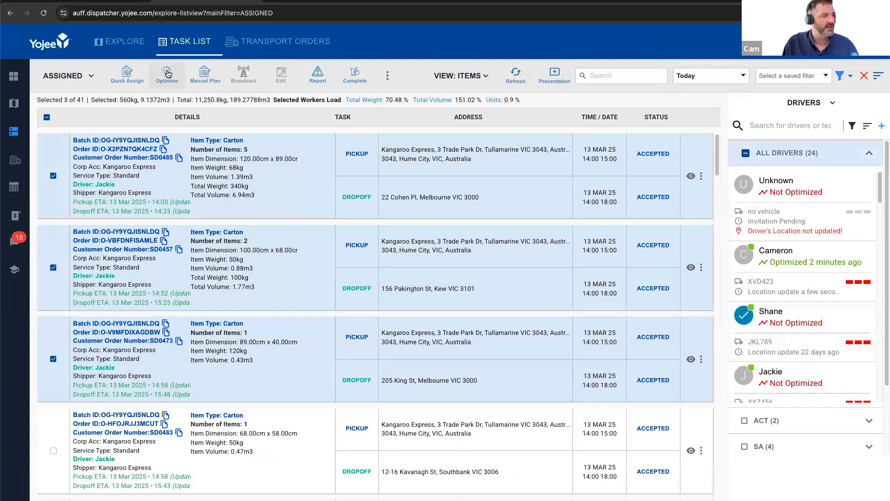
pyautogui.click(132, 72)
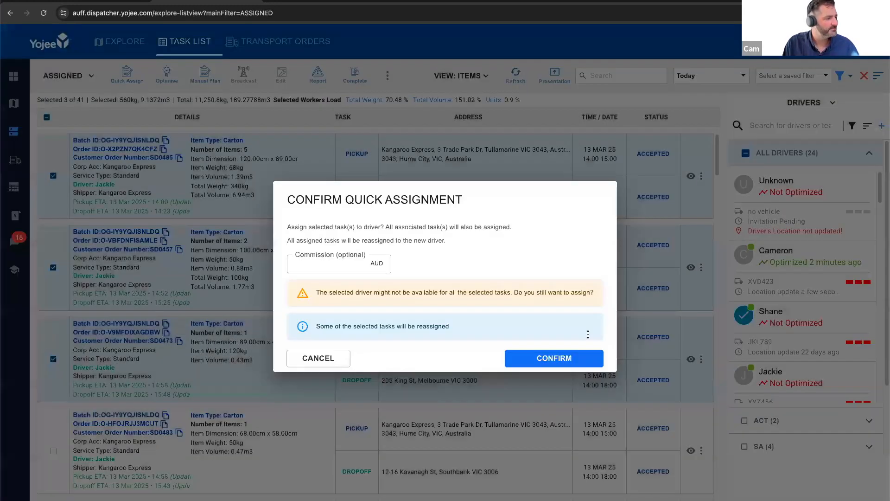
pyautogui.click(561, 358)
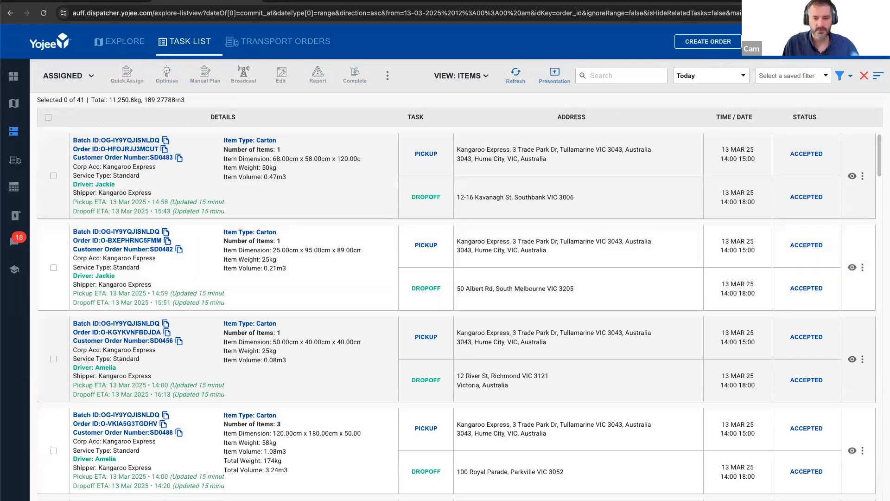
# Report the top three assigned orders as unsuccessful, with the reason "other" and the text "Incorrect assignment".
pyautogui.click(53, 176)
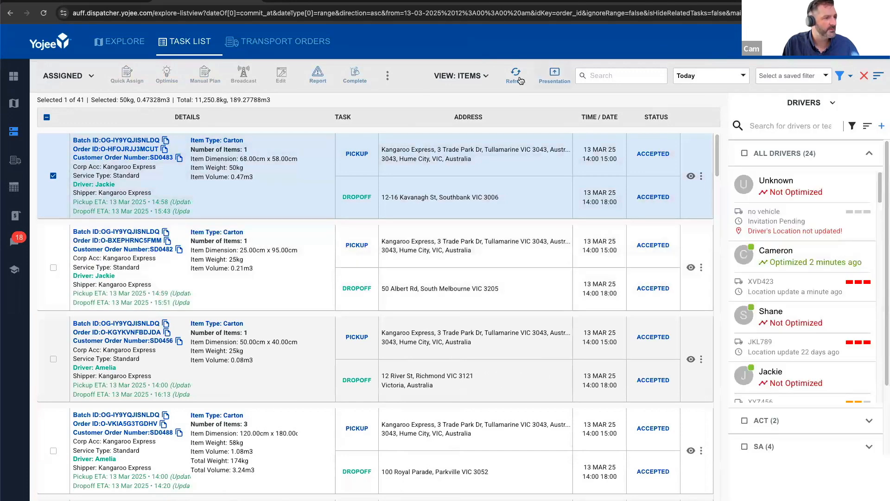
pyautogui.click(502, 77)
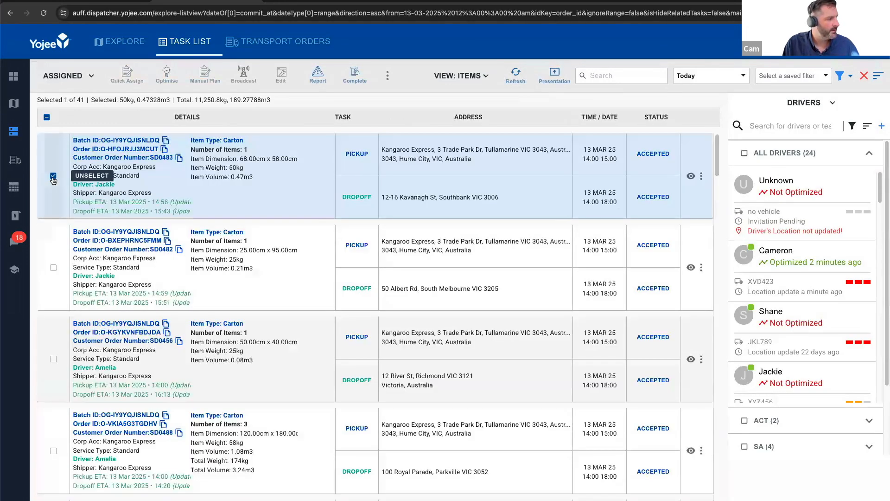
pyautogui.click(53, 176)
pyautogui.click(54, 175)
pyautogui.click(53, 267)
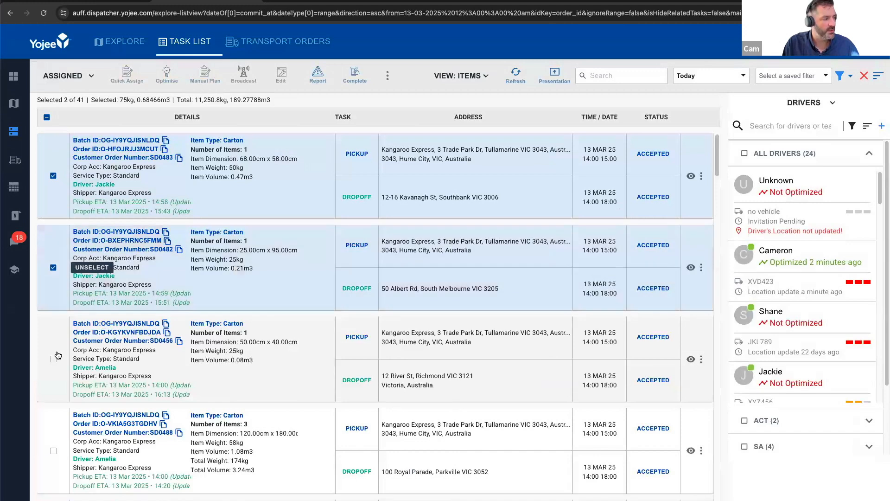
pyautogui.click(54, 359)
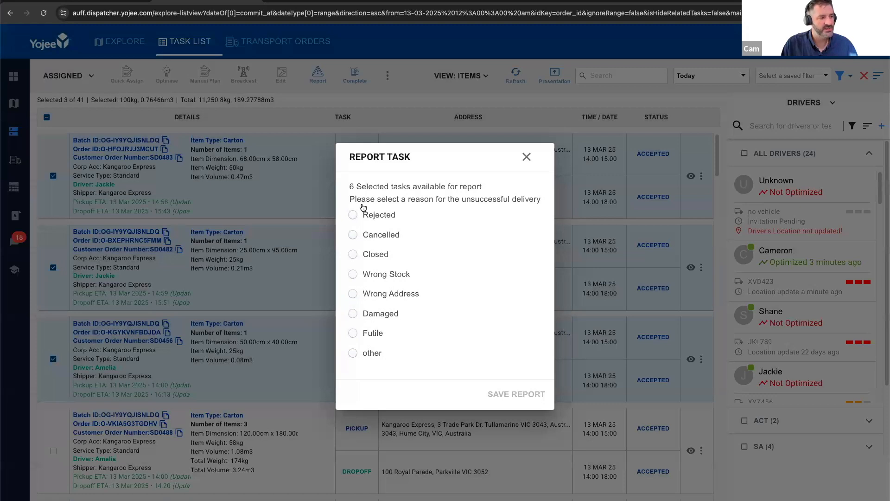
pyautogui.click(418, 357)
pyautogui.click(453, 352)
pyautogui.write('Incorre')
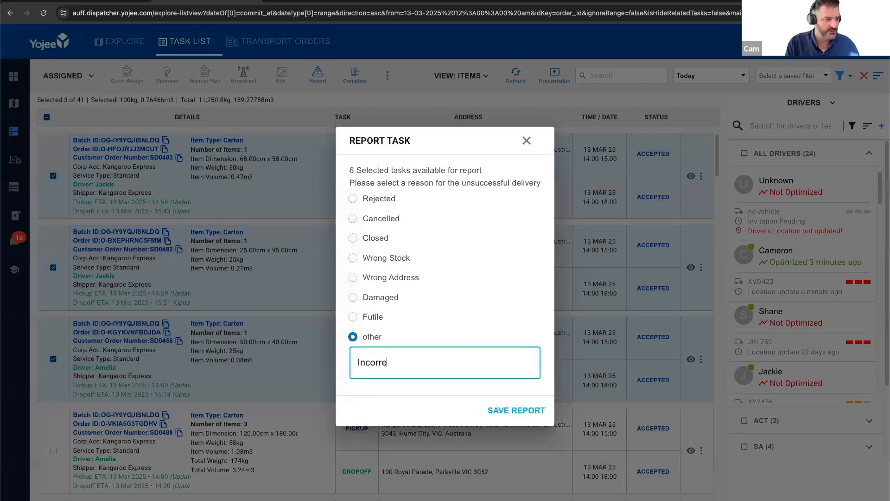
pyautogui.write('ct assignment')
pyautogui.click(529, 412)
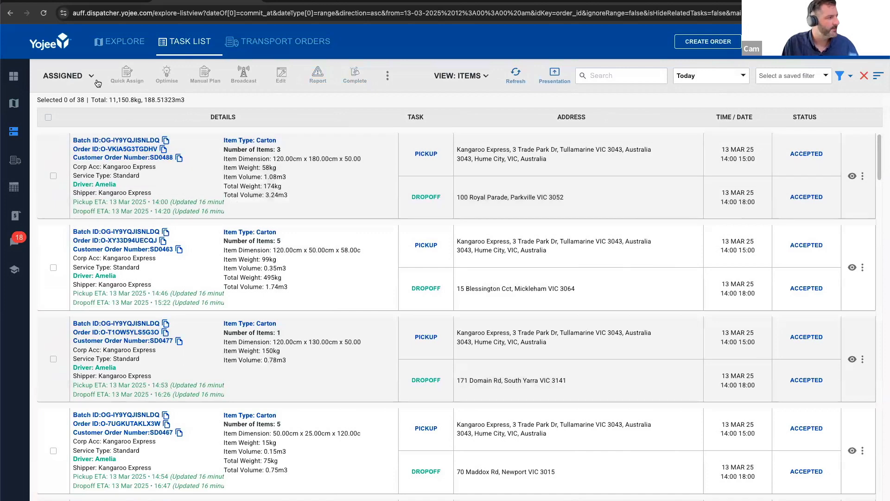
pyautogui.click(90, 77)
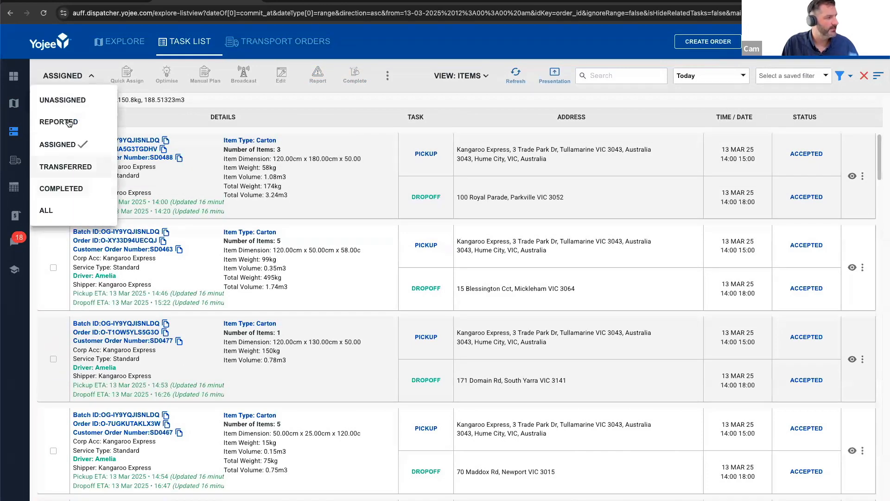
pyautogui.click(69, 117)
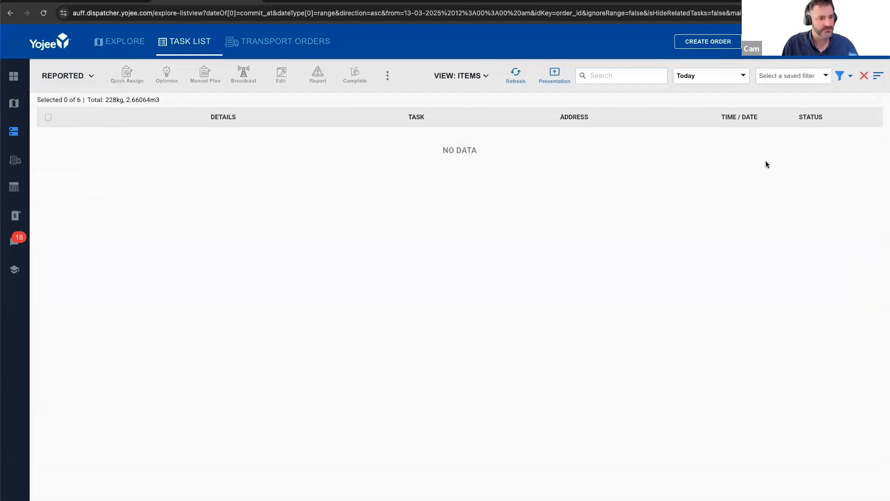
pyautogui.scroll(-1, 730, 245)
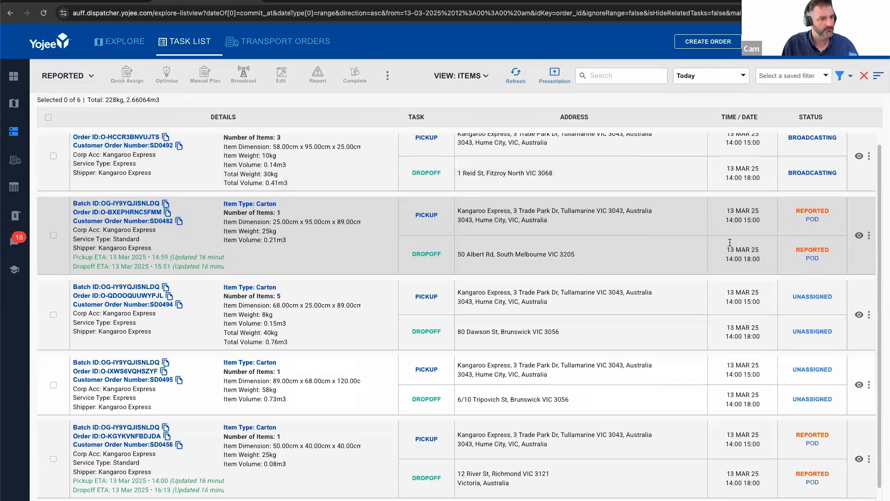
pyautogui.scroll(-1, 730, 242)
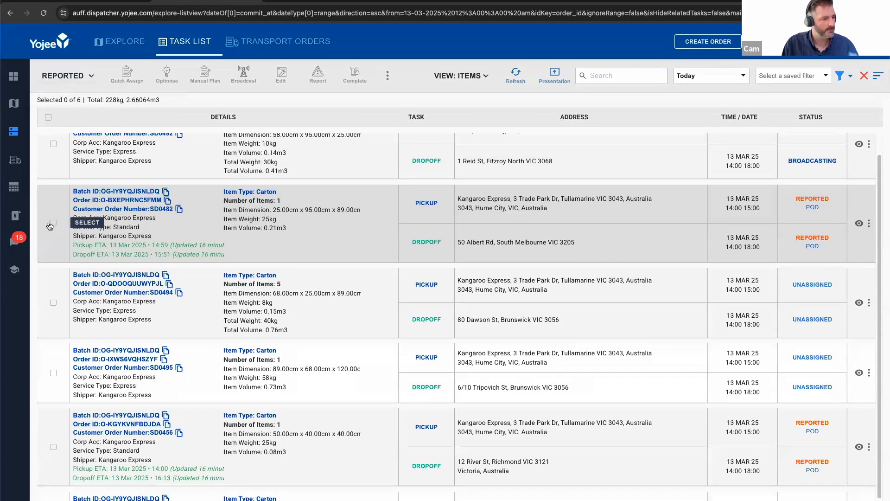
pyautogui.click(50, 223)
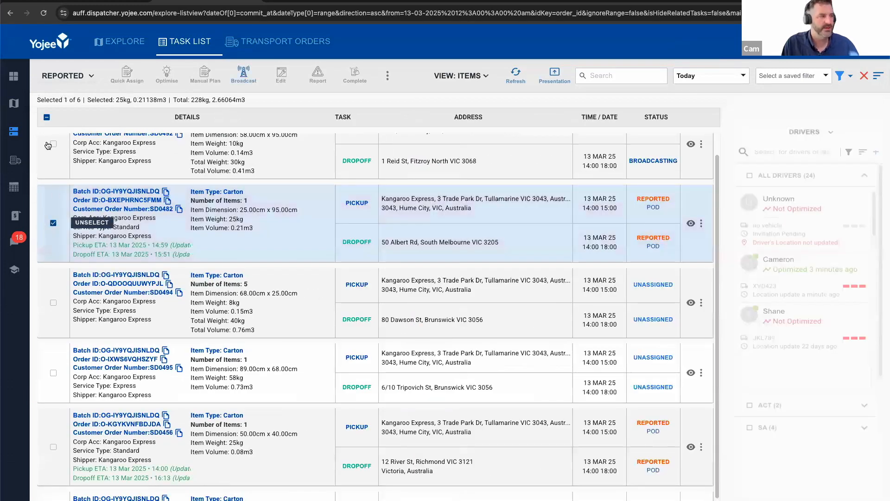
# Switch the task list to Unassigned orders, and switch to the Monthly Customer Training presentation in Google Slides.
pyautogui.click(58, 78)
pyautogui.click(84, 106)
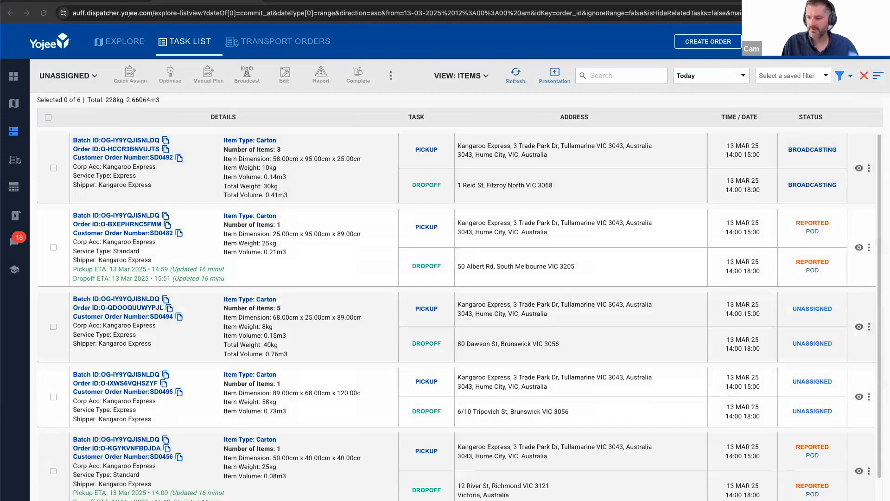
pyautogui.click(85, 0)
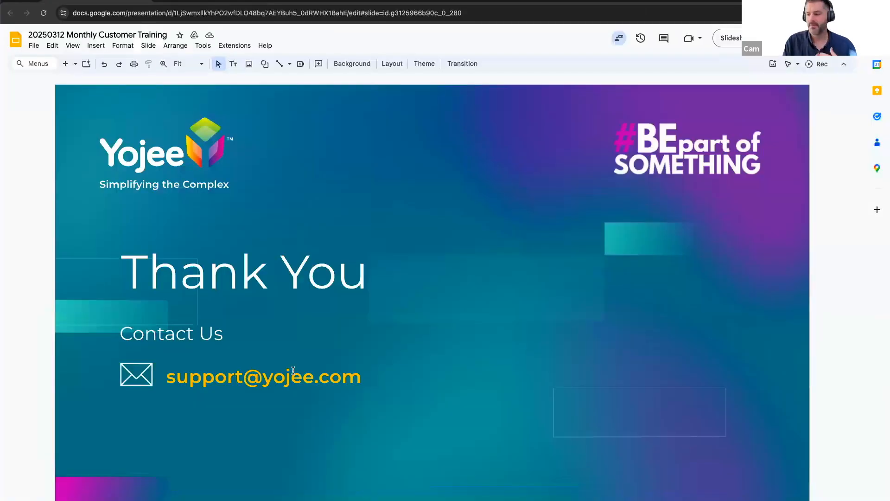